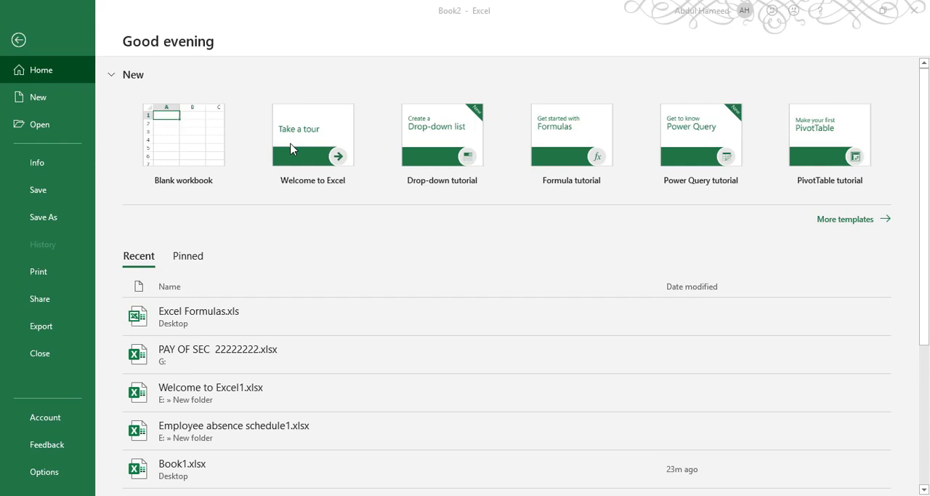
Create a blank workbook and add three more worksheets after Sheet1
left_click(173, 142)
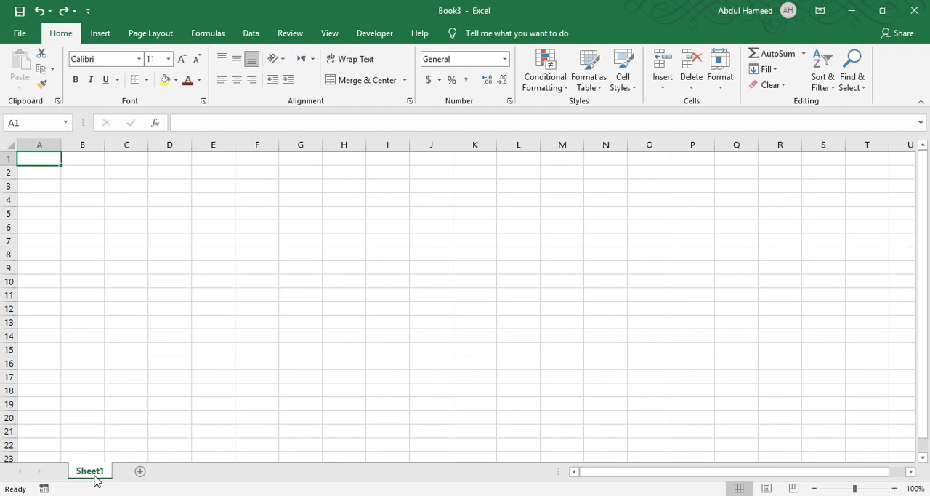
left_click(141, 472)
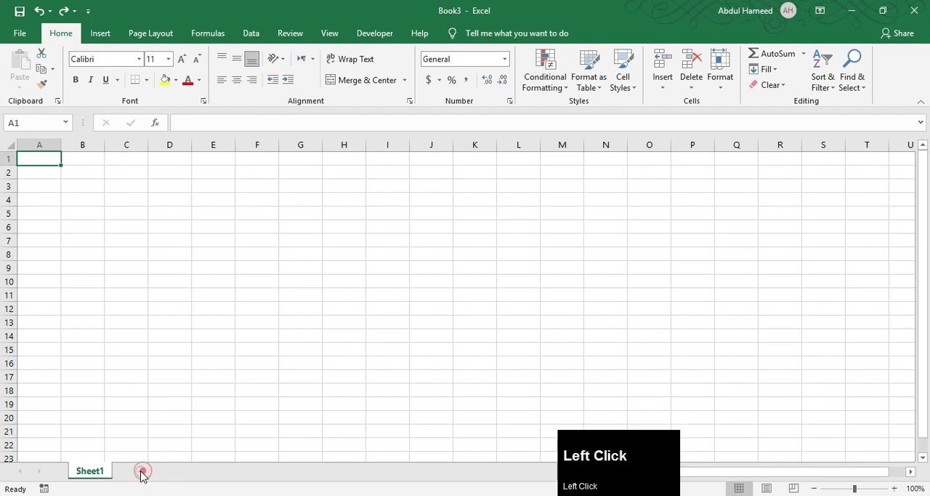
left_click(184, 471)
left_click(229, 472)
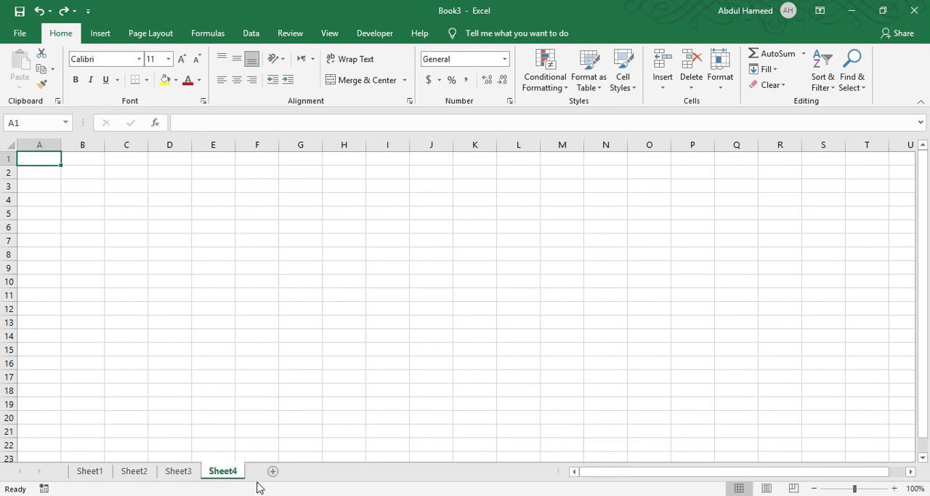
Delete the Sheet4 worksheet and rename Sheet3 as Date
right_click(228, 474)
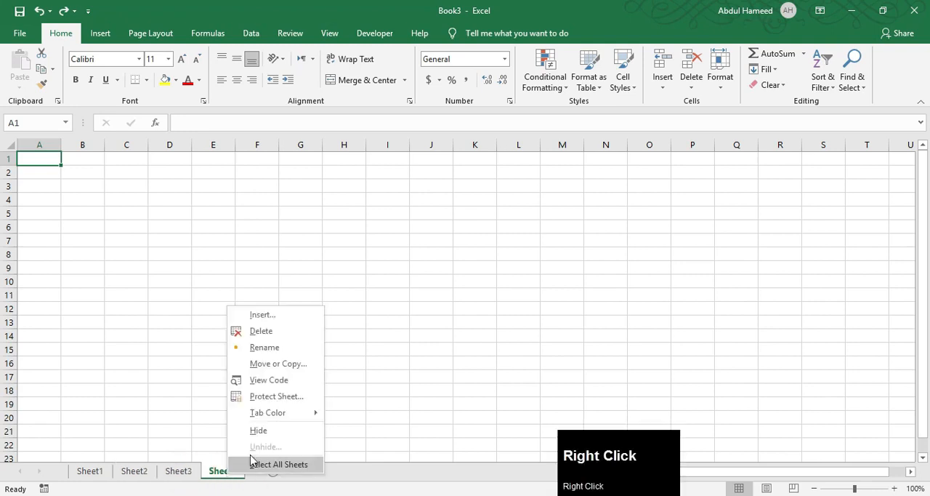
left_click(269, 333)
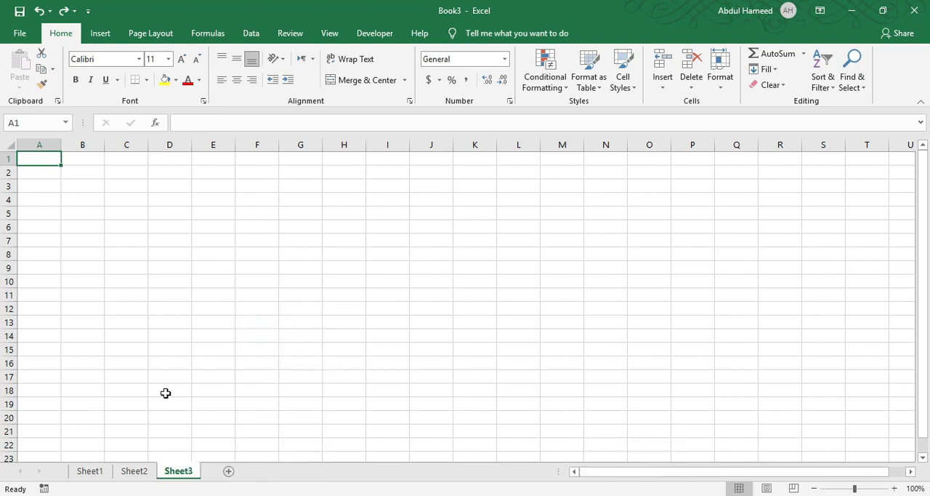
left_click(180, 472)
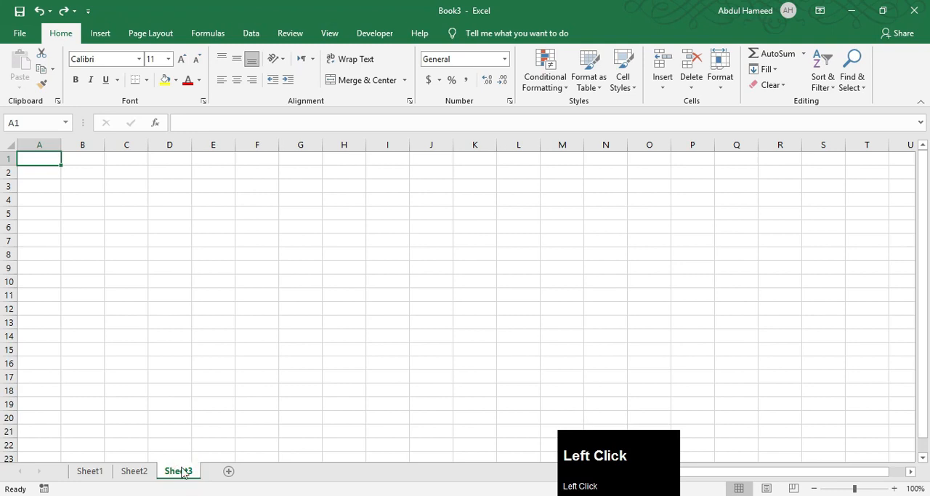
double_click(180, 472)
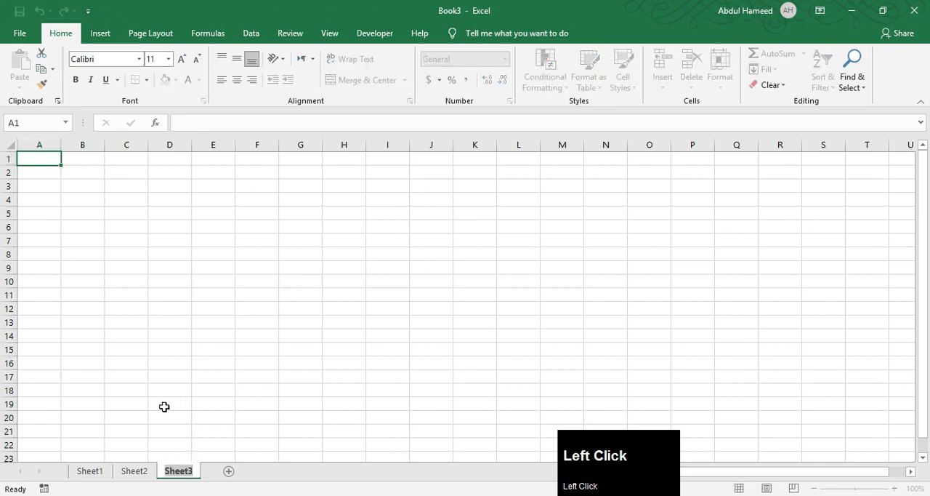
type("Date")
key("Return")
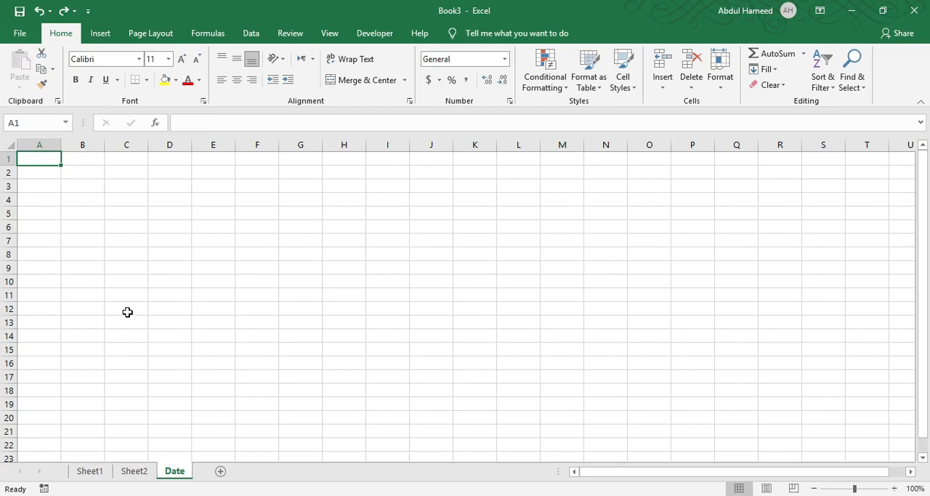
Switch to Sheet1 and select single cells one after another, including C13, A1, A2, C1, F1, F3 and F6
left_click(89, 470)
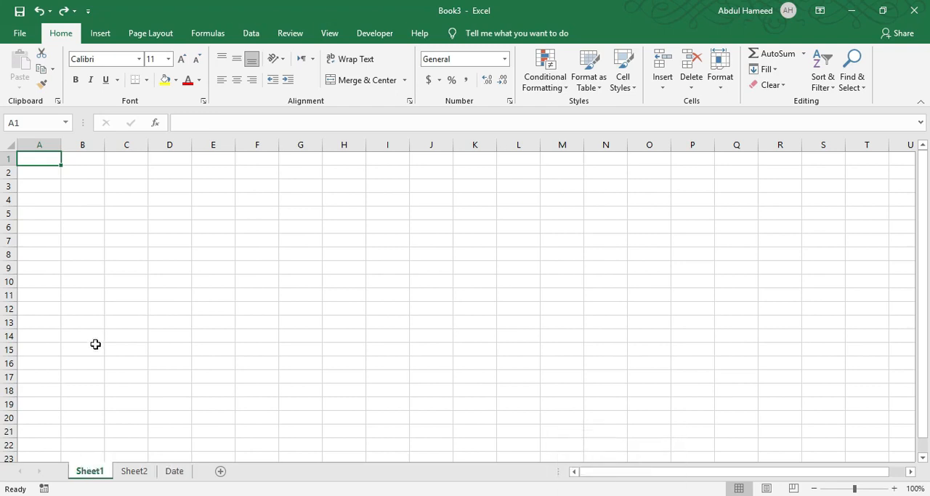
left_click(121, 327)
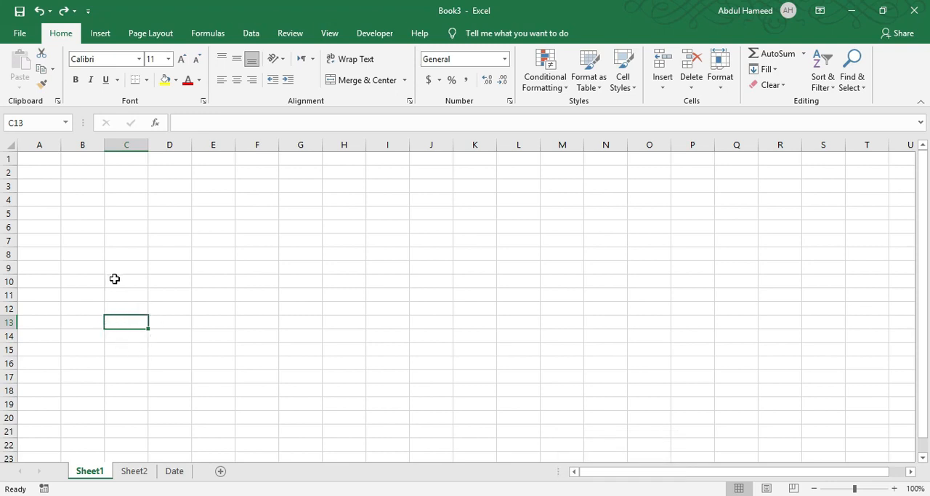
left_click(46, 158)
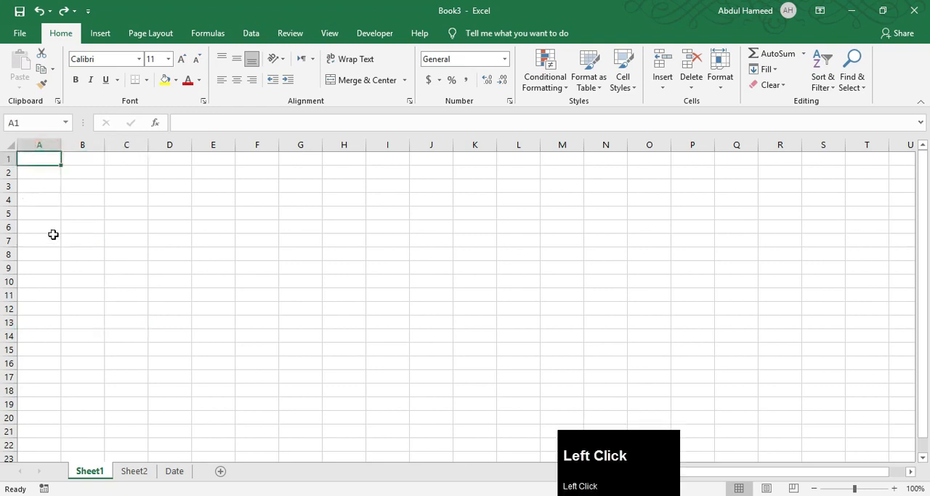
left_click(34, 176)
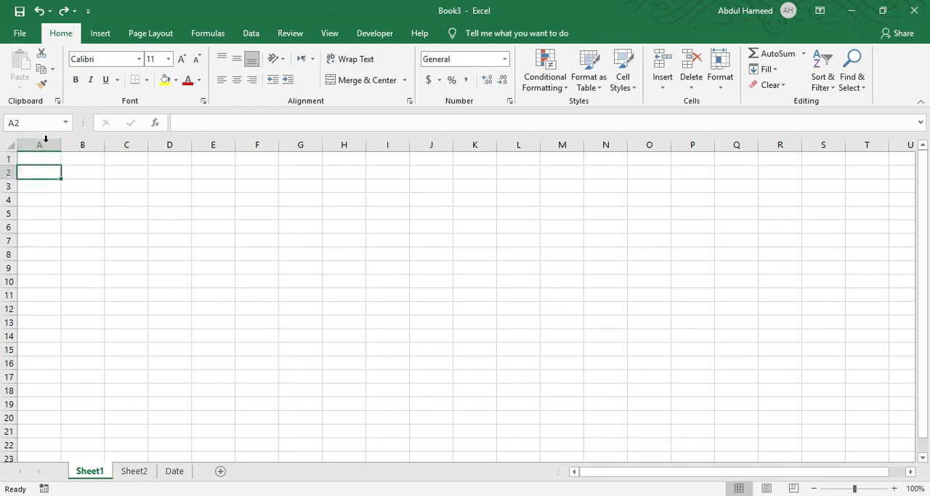
left_click(138, 161)
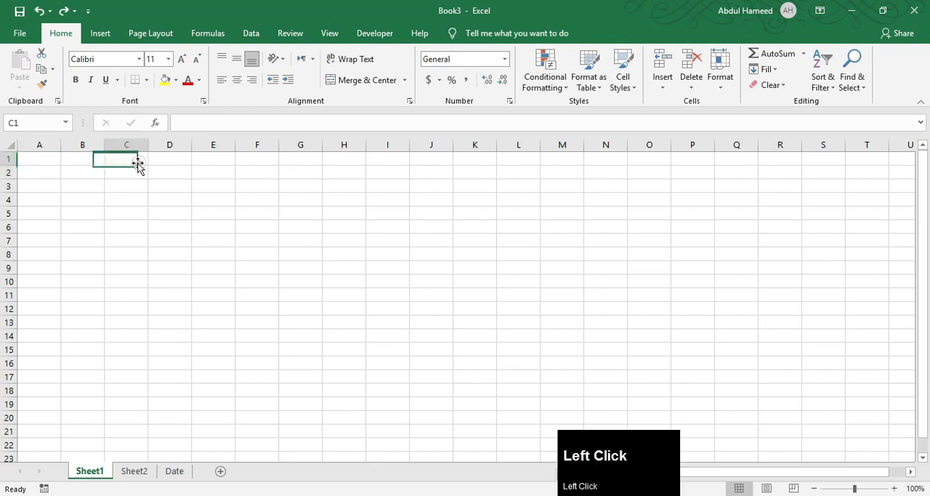
left_click(248, 157)
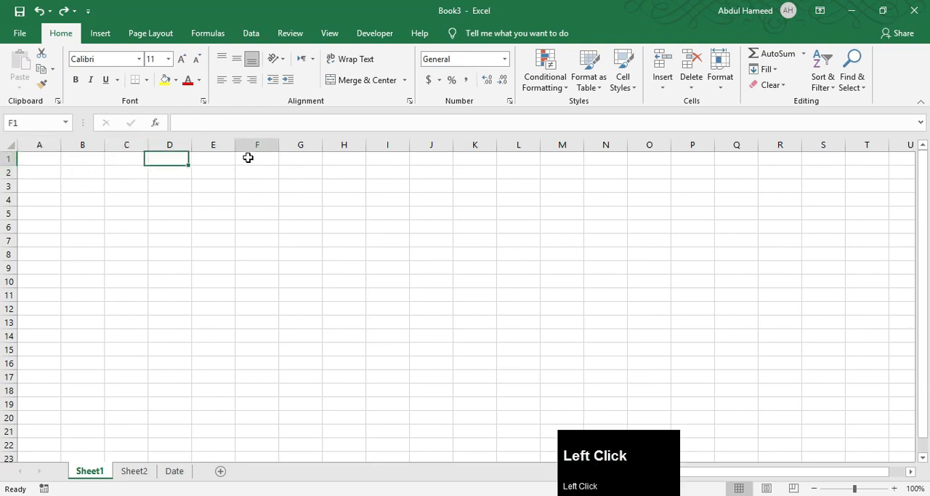
left_click(252, 182)
left_click(251, 226)
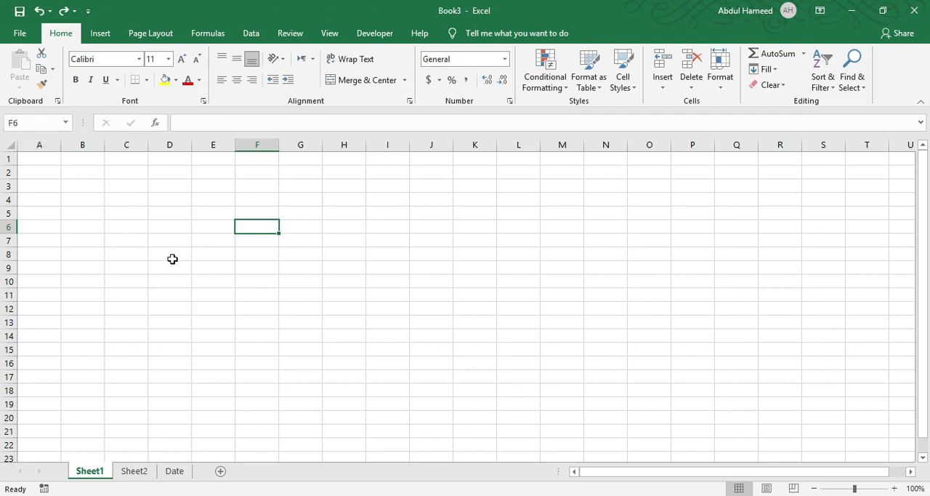
Enter 4556 in cell F200 of Sheet1 and return to cell A1
left_click(22, 122)
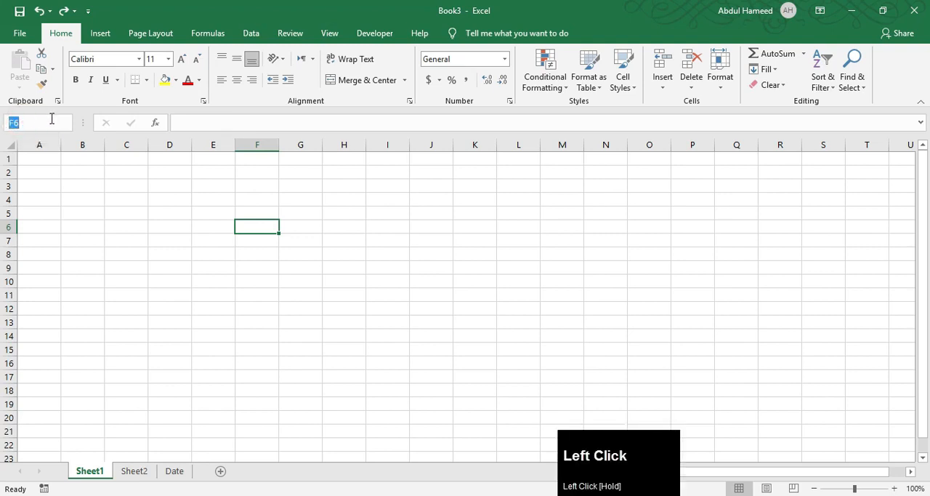
type("f")
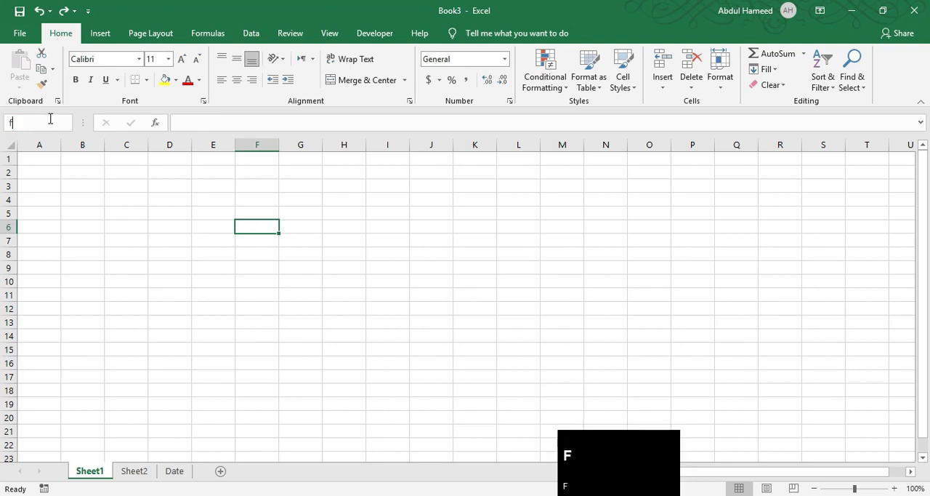
type("200")
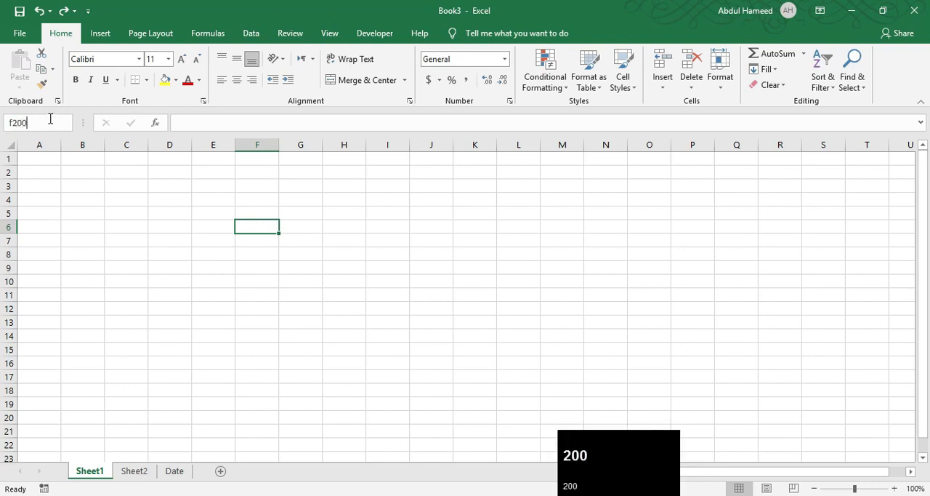
key("Return")
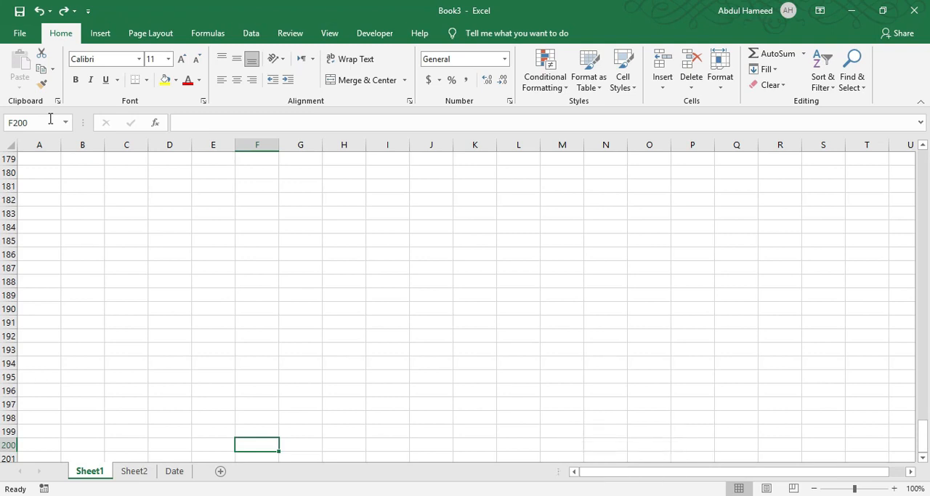
type("45")
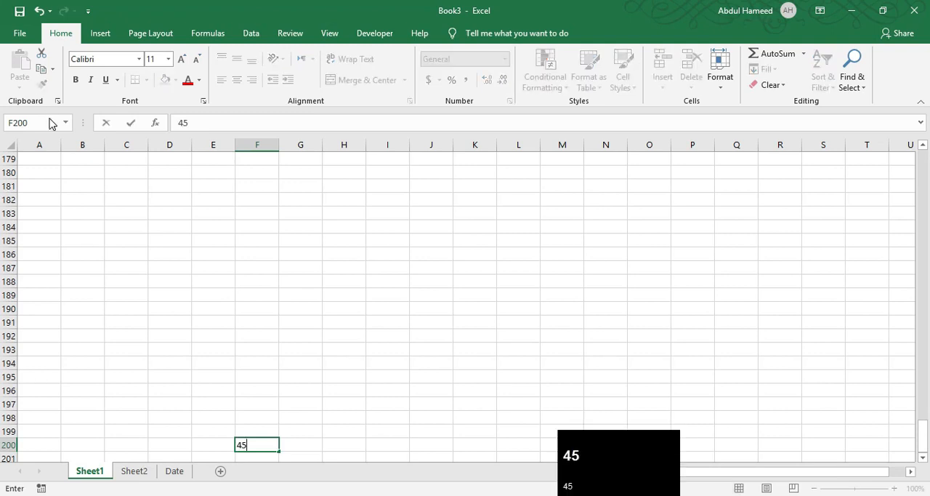
type("56")
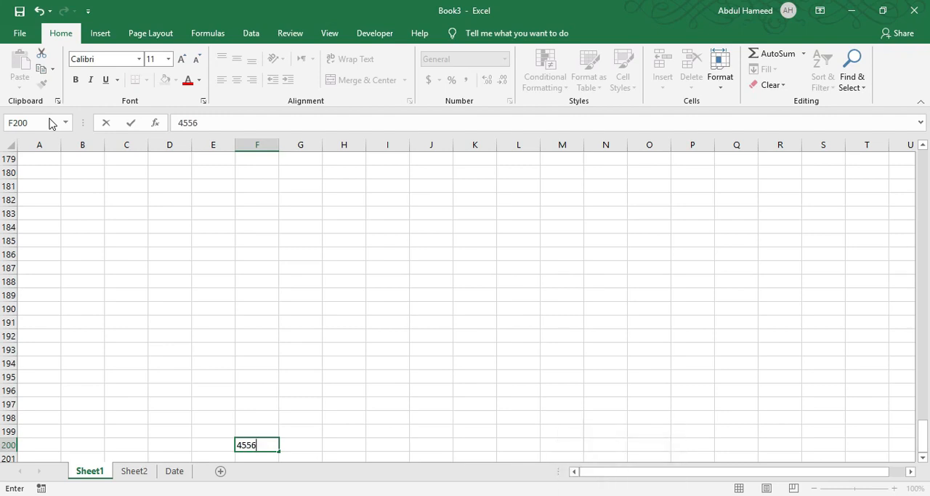
key("ctrl")
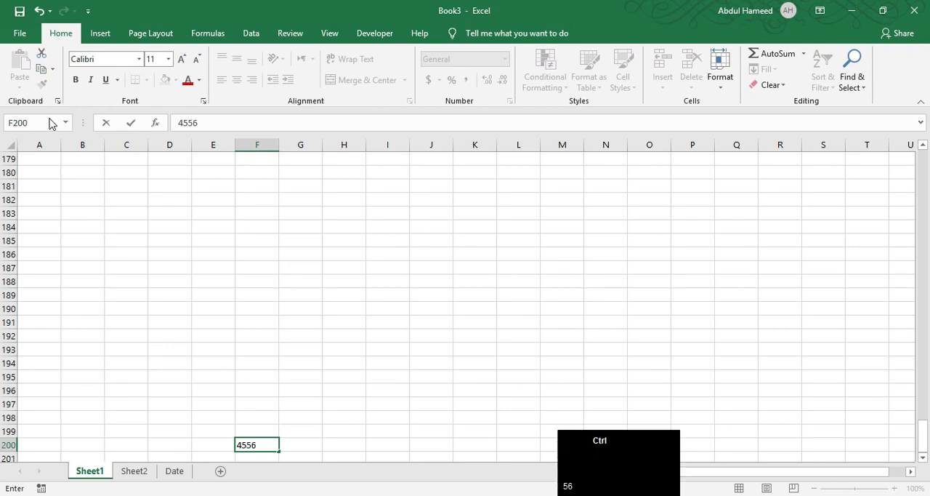
key("ctrl+Home")
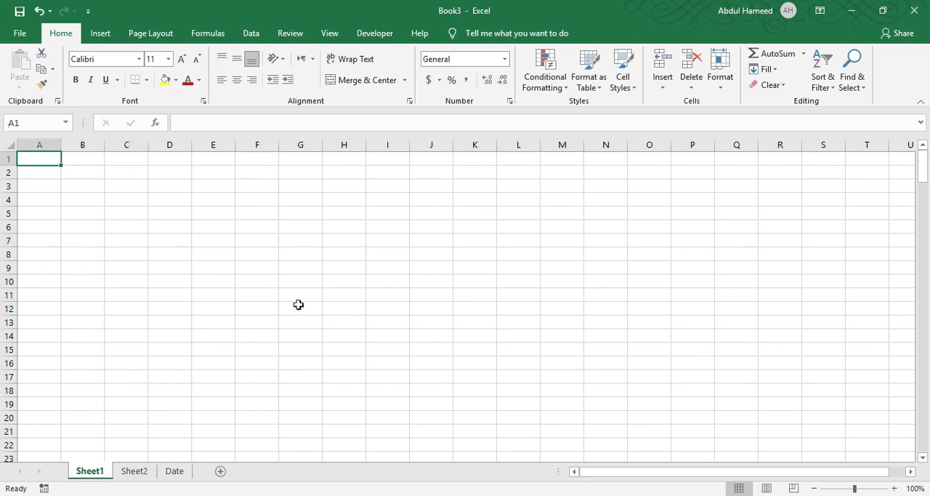
Select whole rows 5, 4 and 12, whole columns D and E, and the column range E to J in turn
left_click(10, 213)
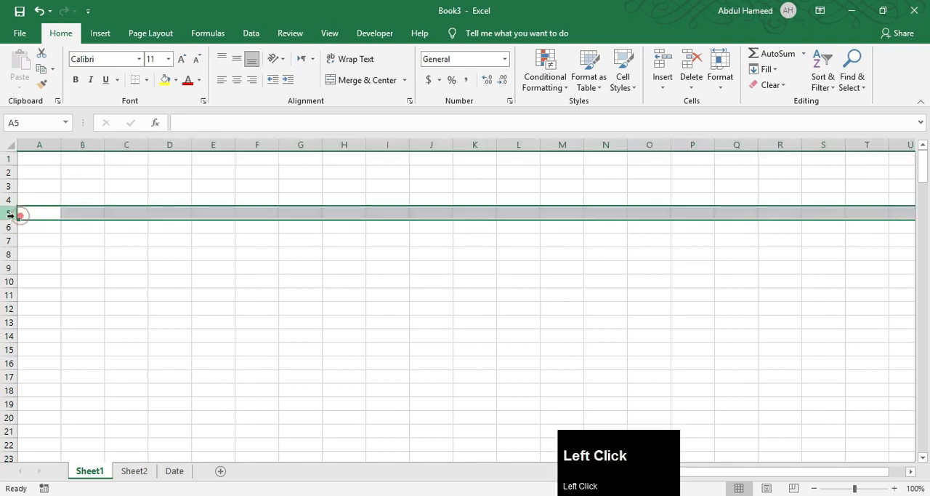
left_click(161, 144)
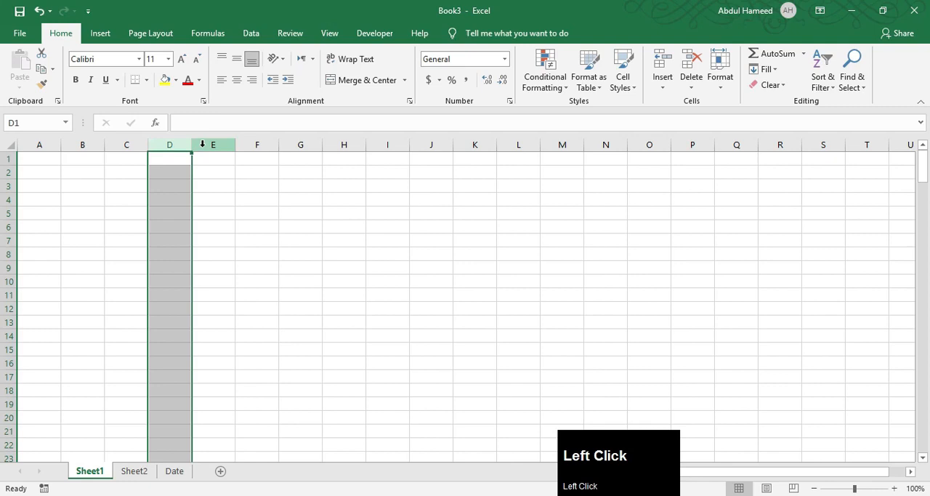
left_click(155, 145)
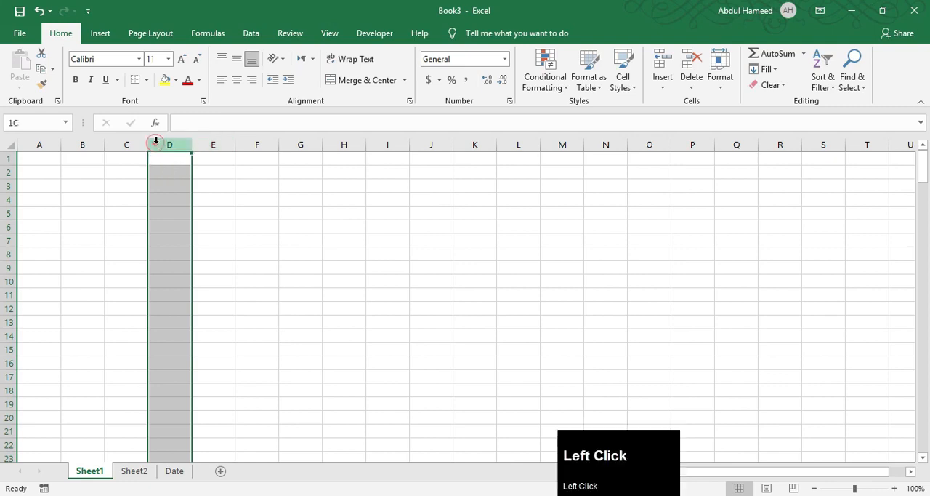
left_click(10, 200)
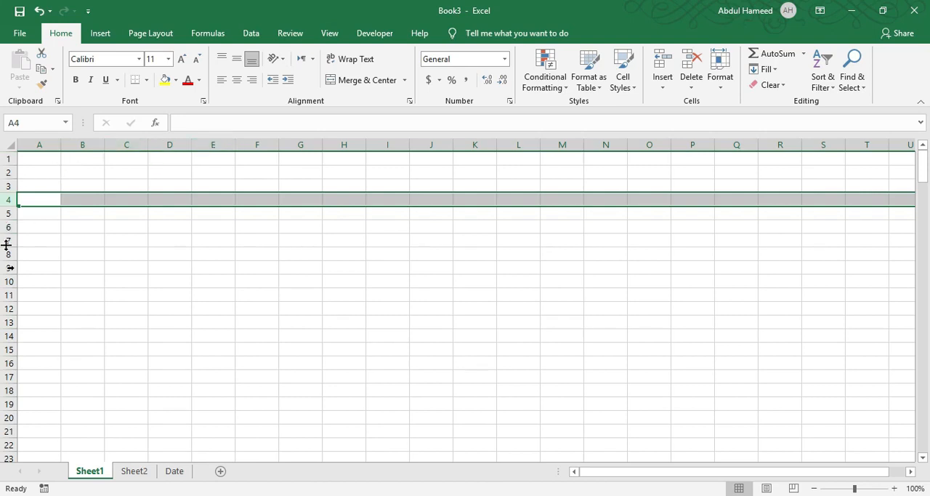
left_click(9, 308)
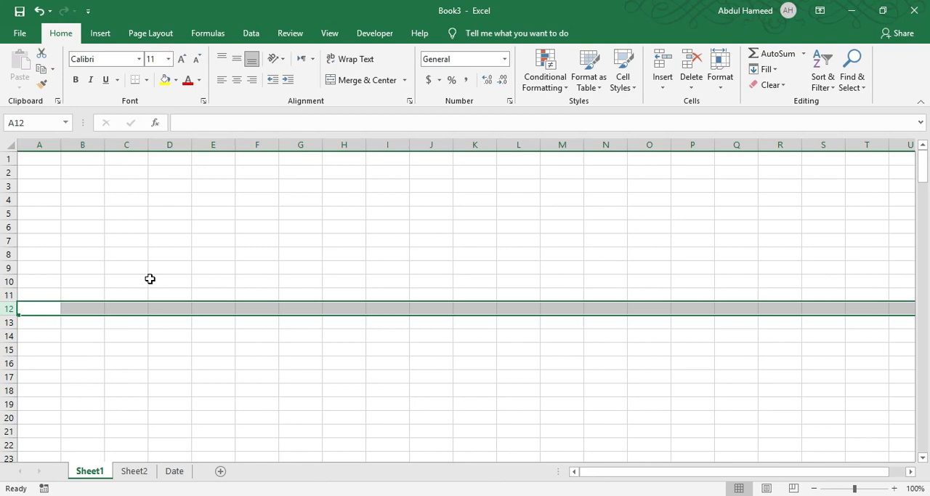
left_click(214, 146)
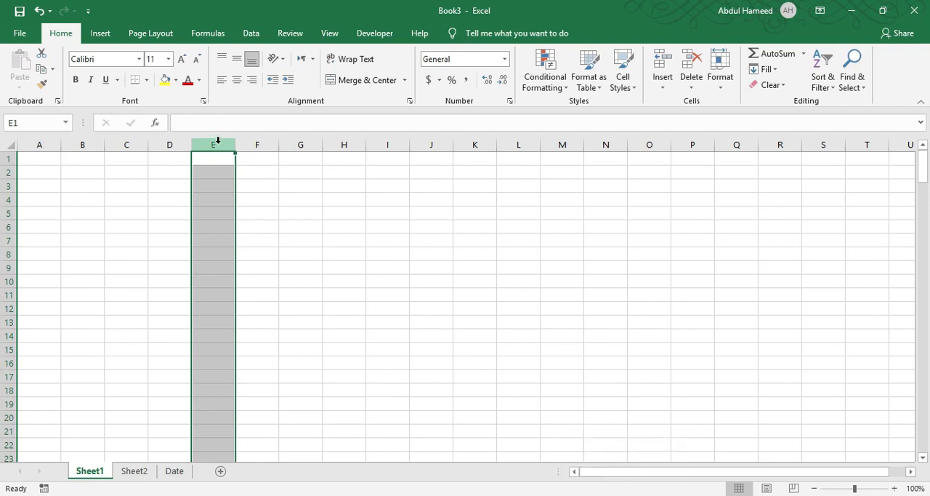
left_click_drag(218, 140, 435, 141)
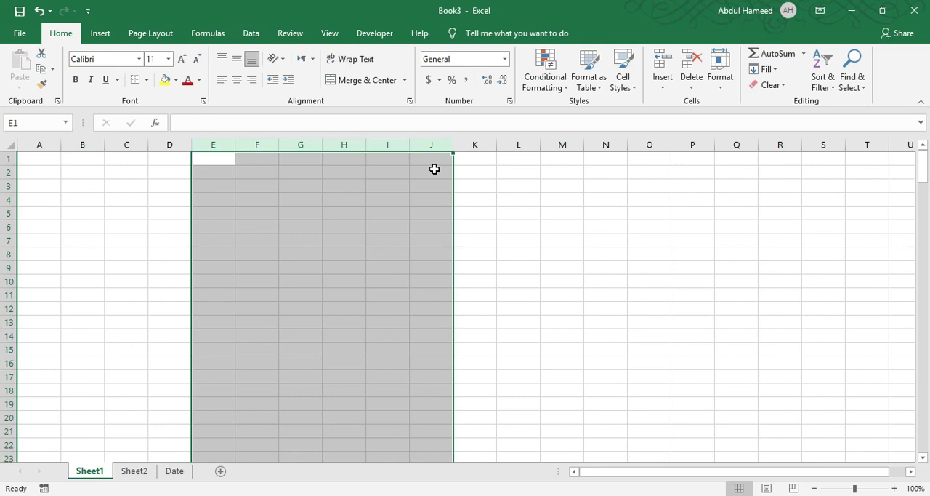
left_click(301, 240)
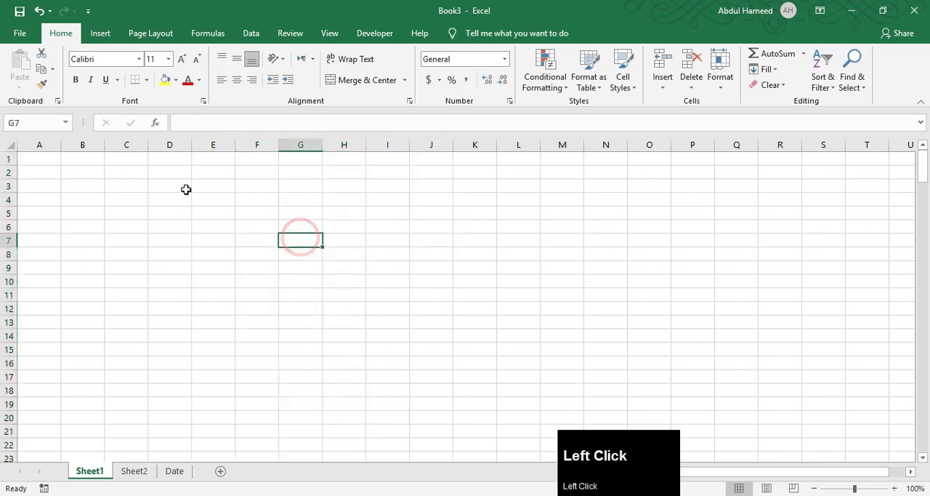
Enter the text Vision in cell D3
left_click(187, 188)
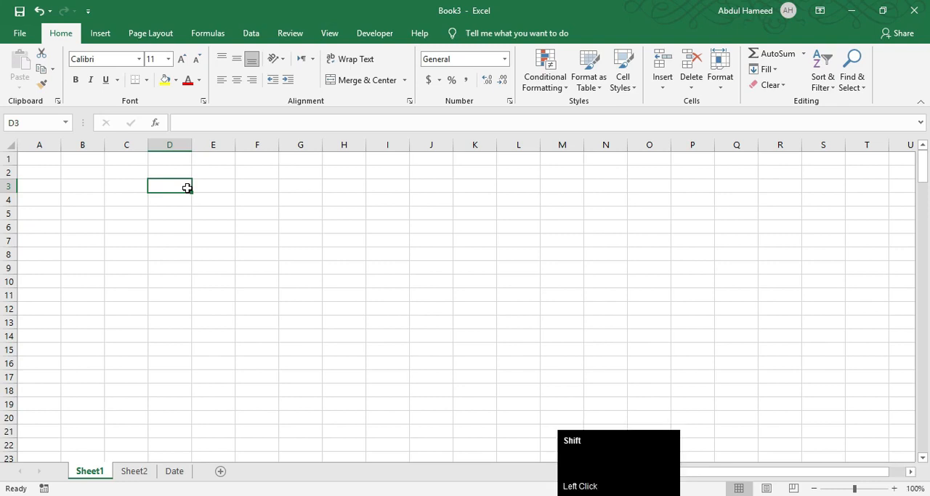
type("Vision")
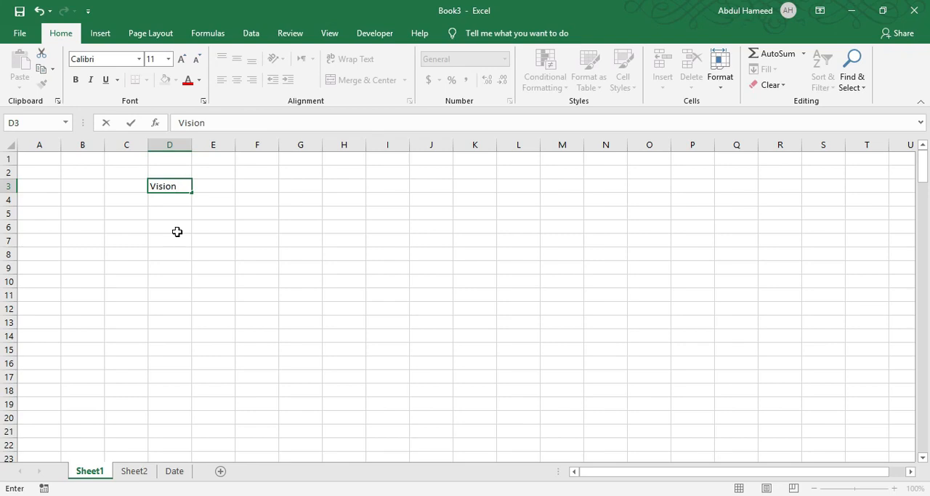
key("Right")
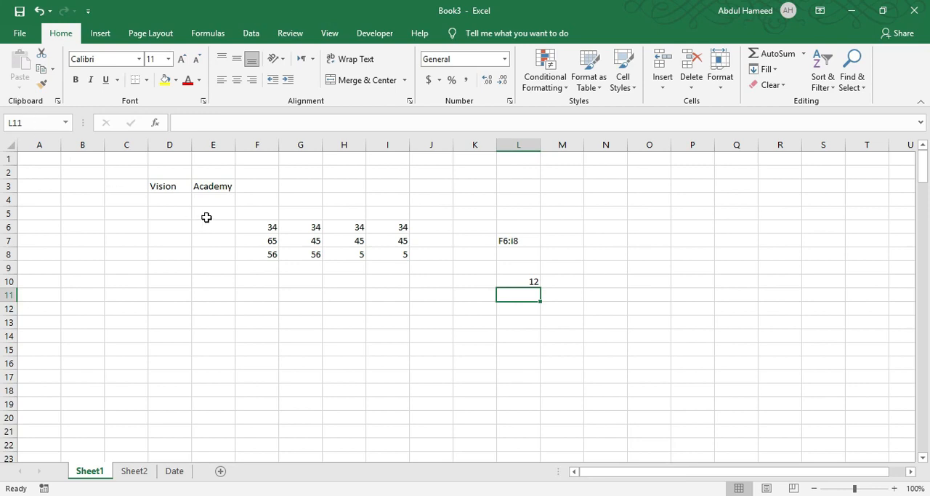
Inspect the formula bar contents of cells D3, I7 and L10 one after another
left_click(186, 120)
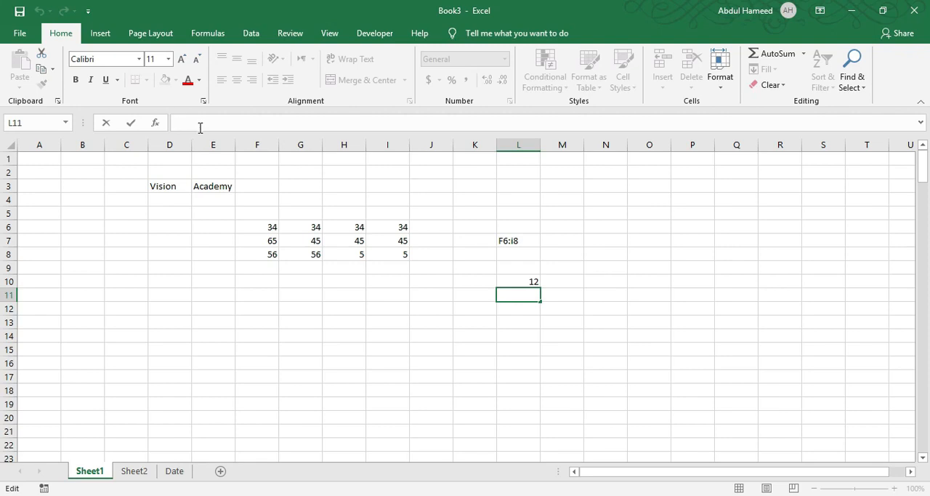
left_click(162, 187)
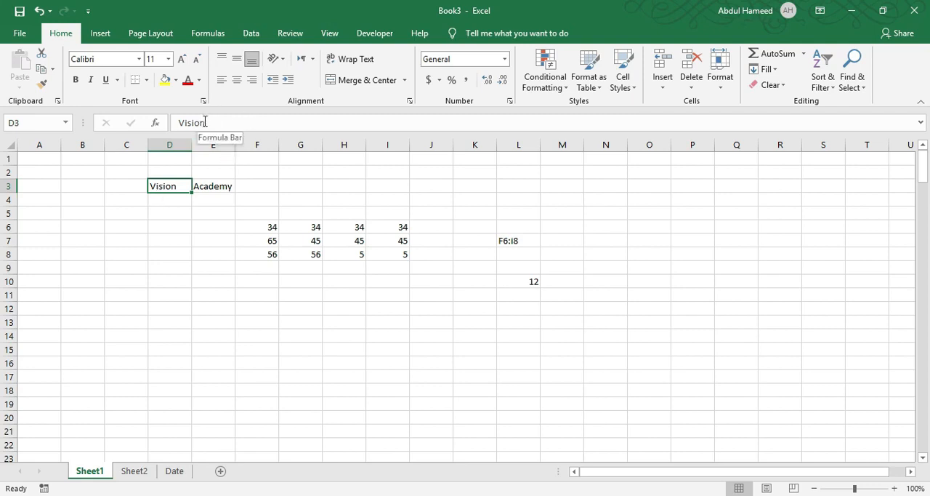
left_click(389, 239)
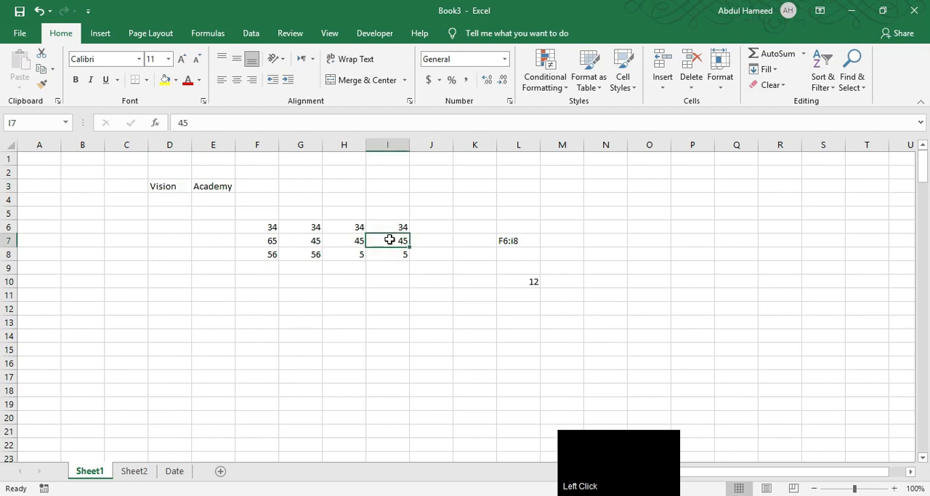
left_click(528, 283)
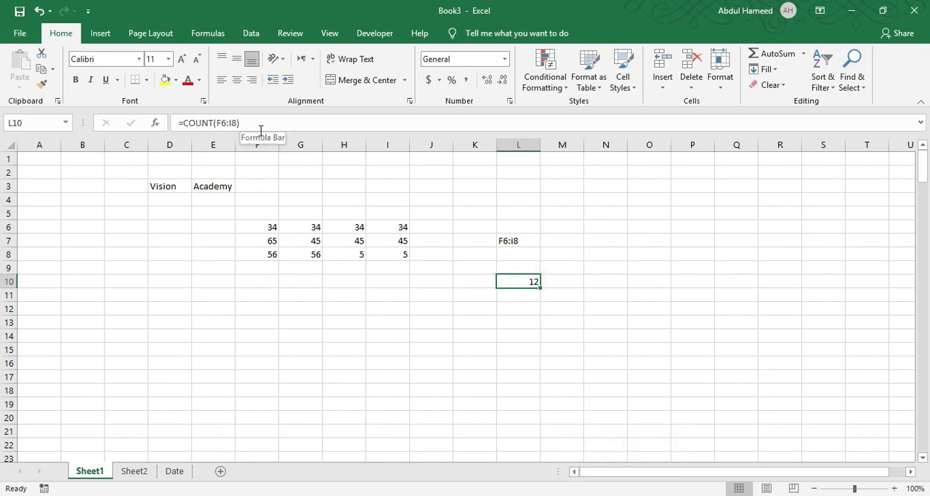
scroll(139, 205, "up", 1)
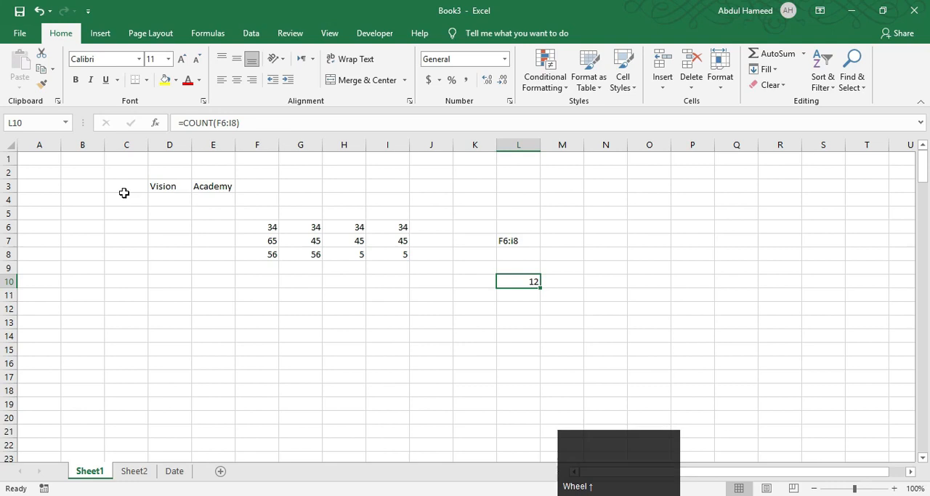
Format the text Vision in cell D3 with the Algerian font, trying size 72 before settling on size 16
left_click(167, 193)
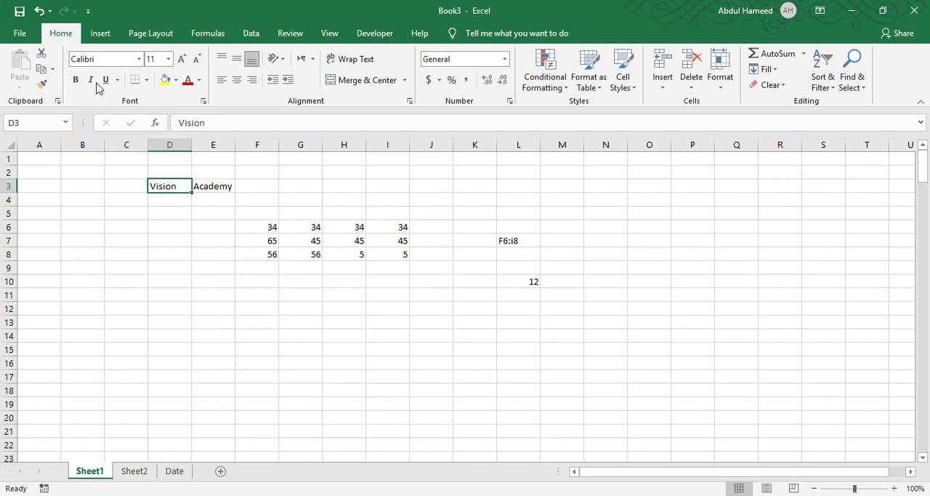
left_click(139, 58)
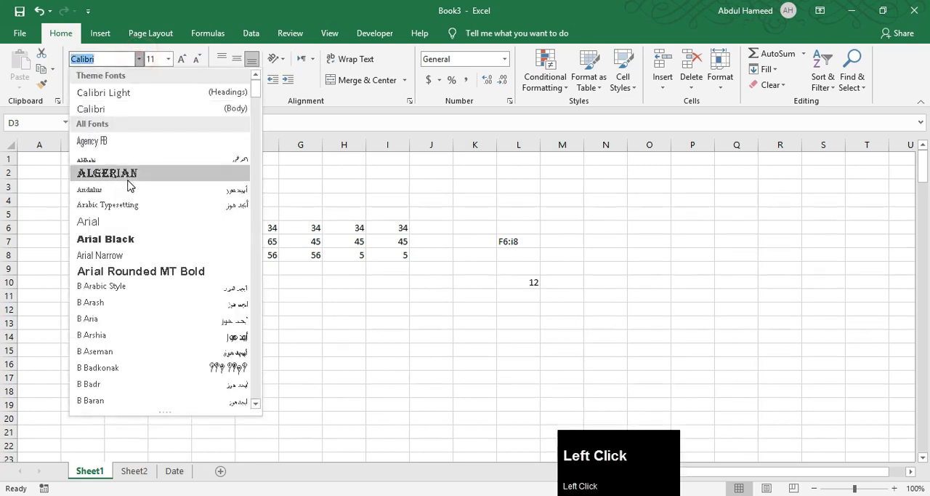
left_click(127, 179)
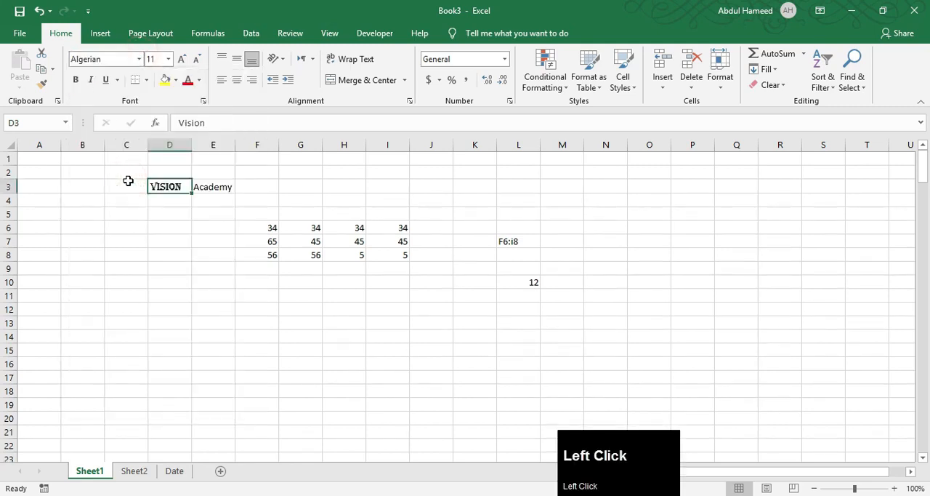
left_click(168, 58)
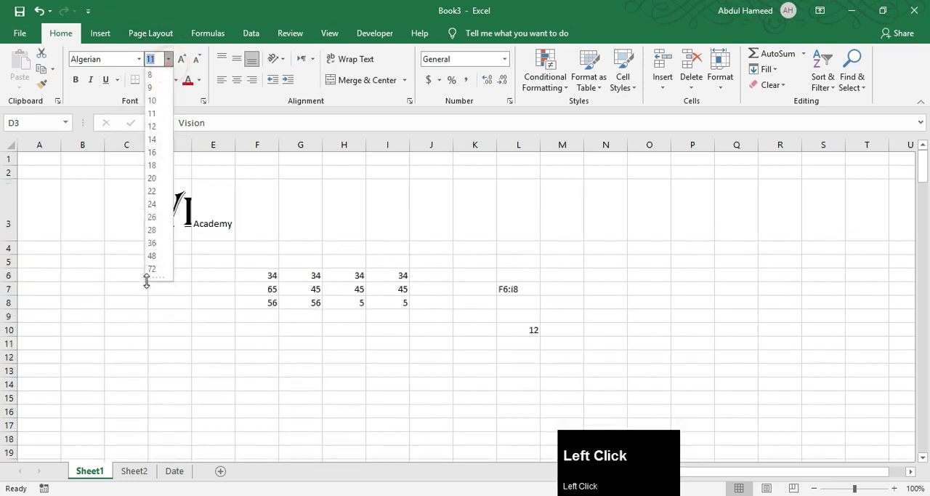
left_click(152, 268)
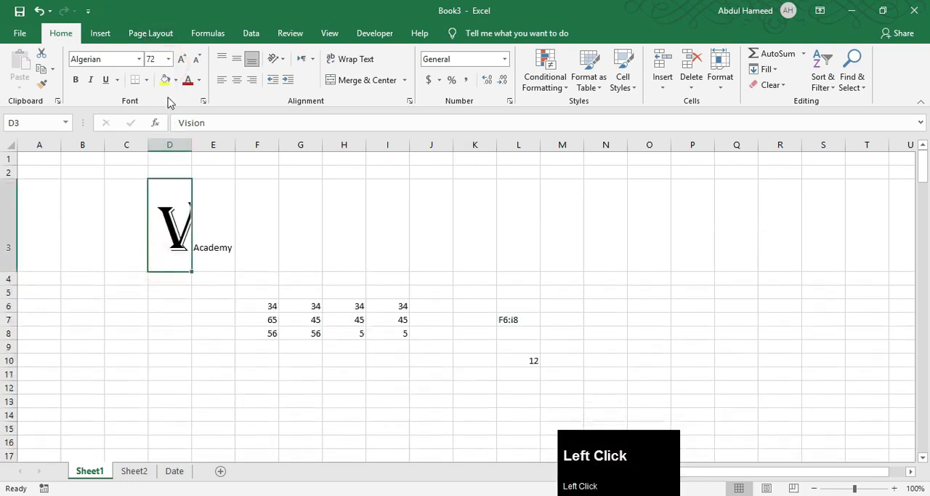
left_click(168, 59)
left_click(151, 152)
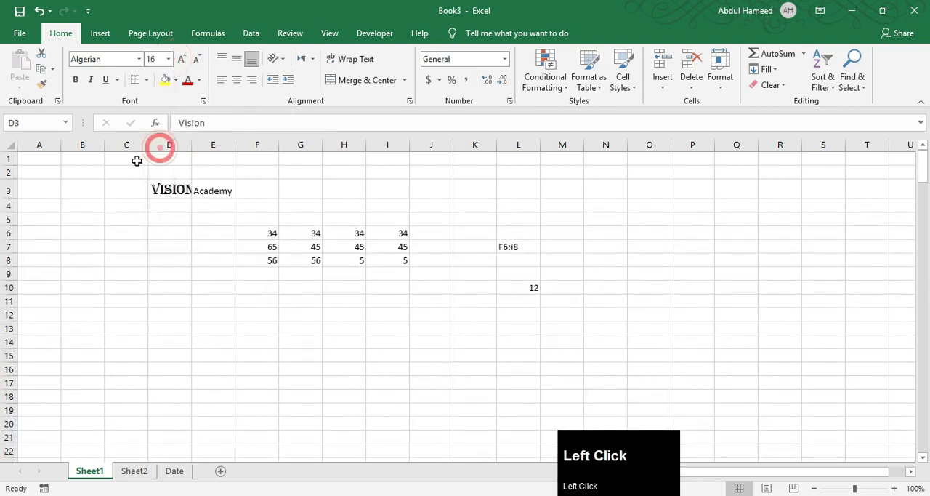
Increase the font size of cell D3 by one increment and decrease it back to 16, twice
left_click(181, 59)
left_click(195, 61)
left_click(182, 60)
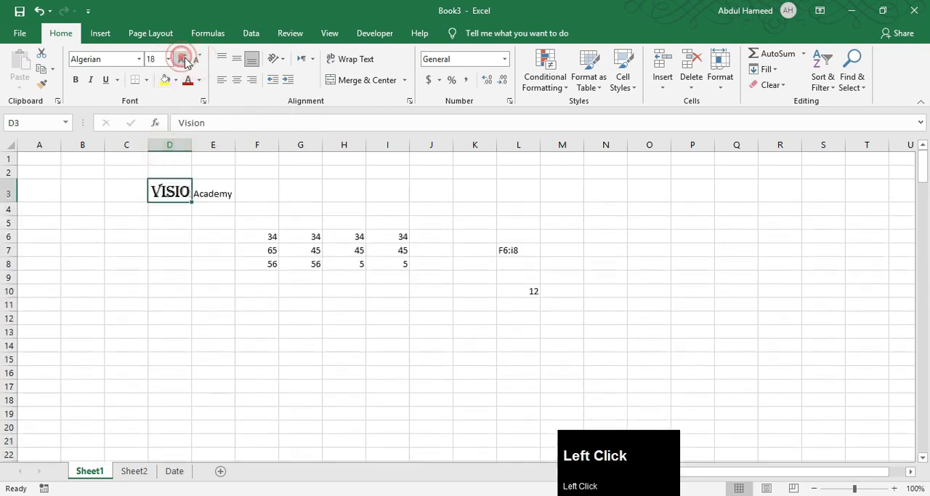
left_click(194, 63)
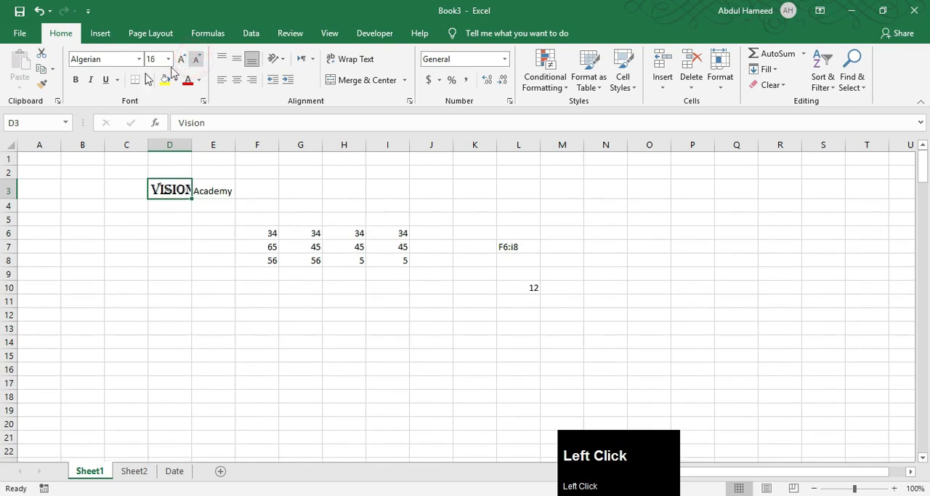
Try bold, italic and underline formatting on the text Vision in cell D3
left_click(77, 82)
left_click(77, 81)
left_click(90, 80)
left_click(105, 80)
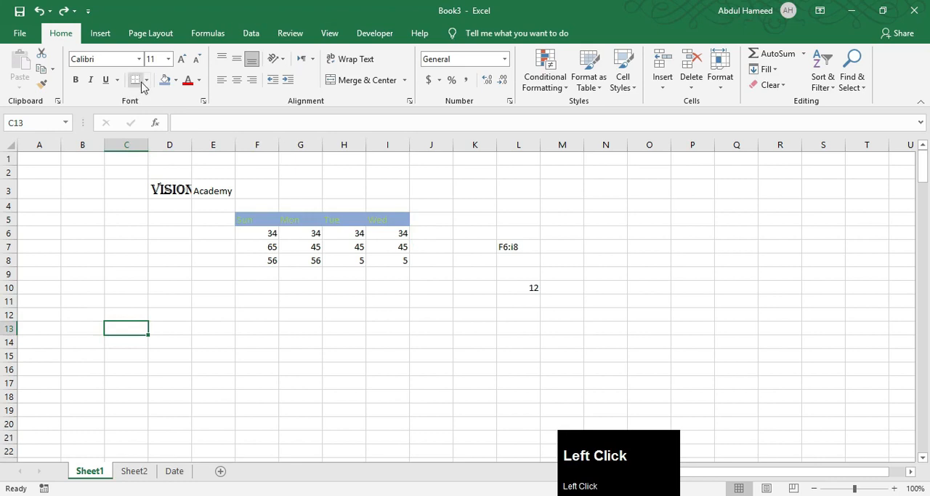
Apply All Borders to the weekday table in cells F5 to I8
left_click(146, 80)
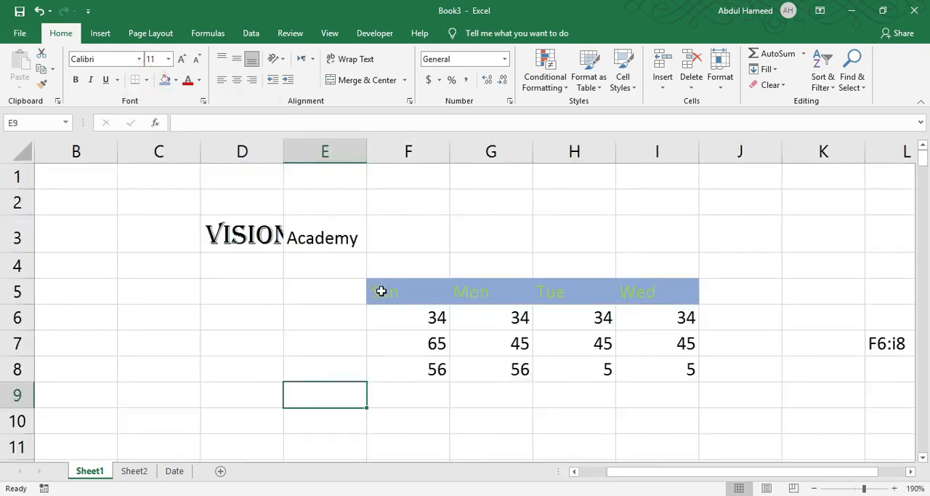
left_click_drag(382, 291, 648, 367)
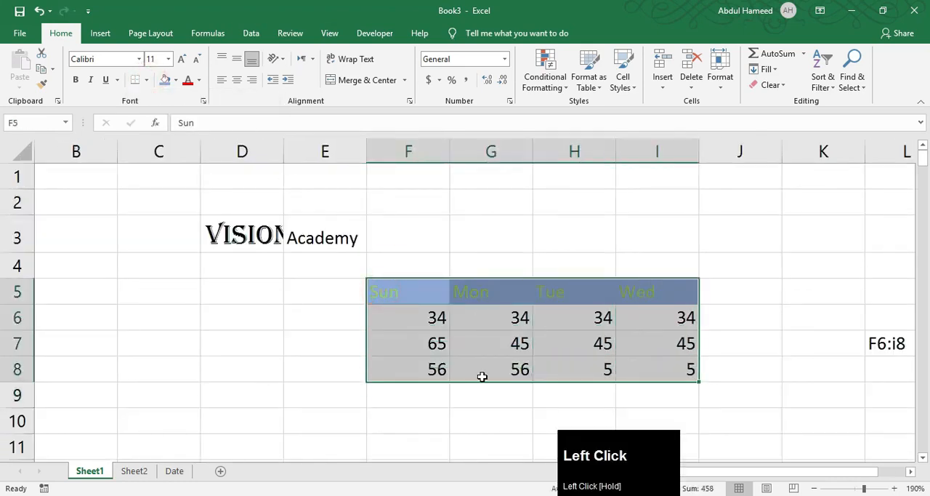
left_click(467, 364)
left_click_drag(385, 291, 625, 374)
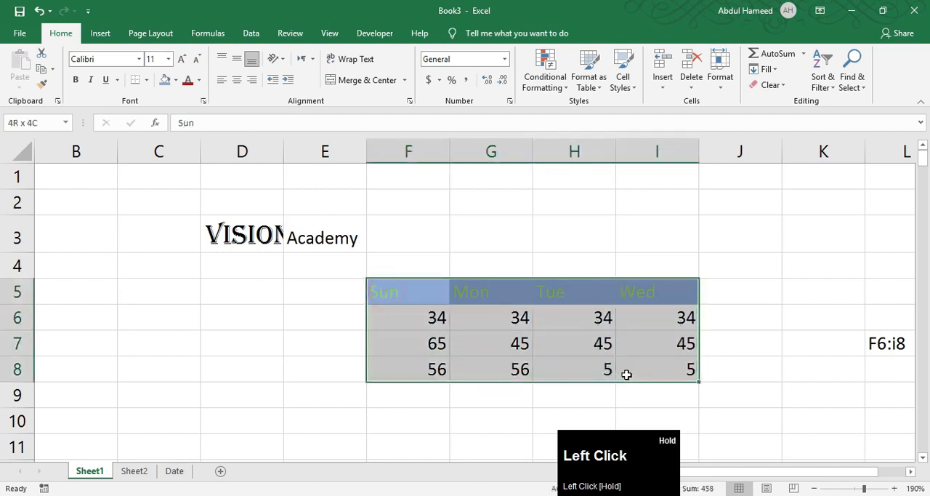
left_click(146, 80)
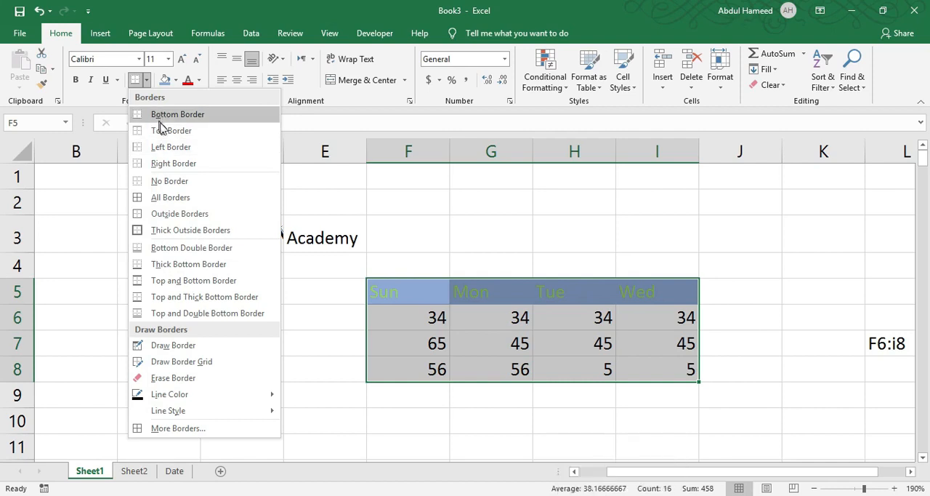
left_click(177, 202)
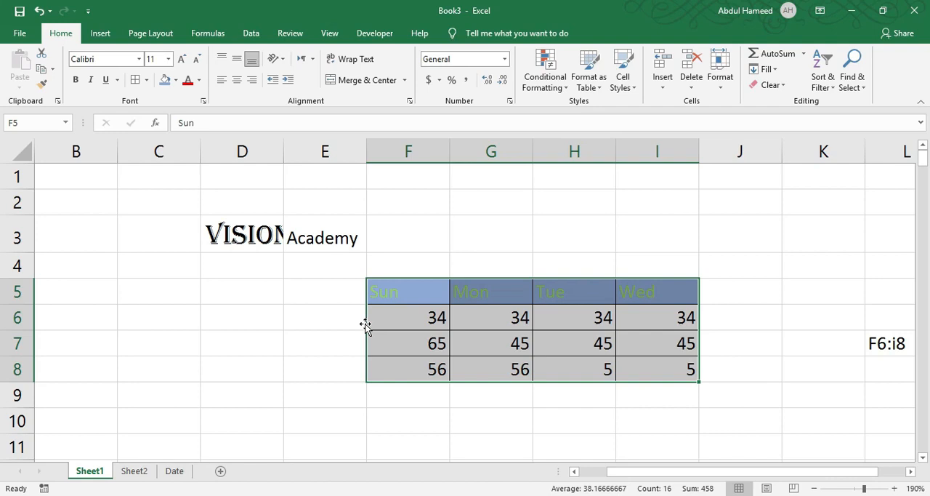
Add Thick Outside Borders around the weekday table F5:I8 and deselect the range
left_click(146, 80)
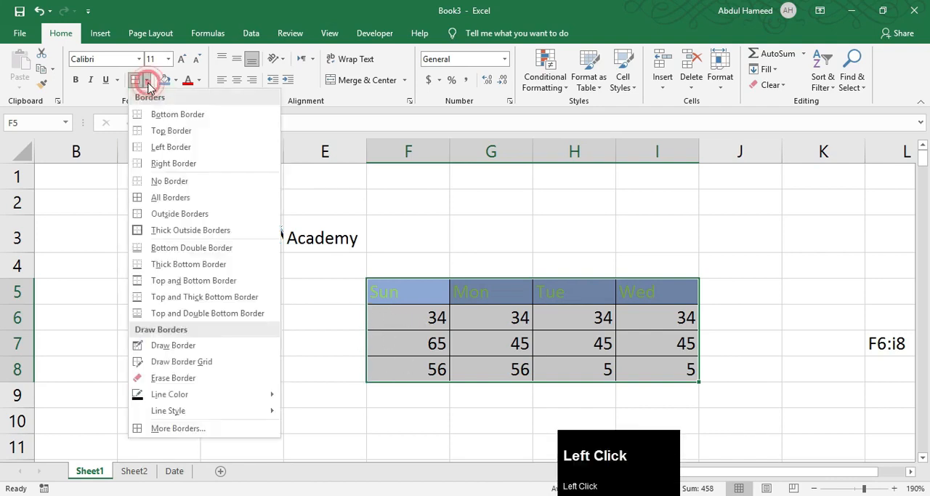
left_click(154, 231)
left_click(414, 345)
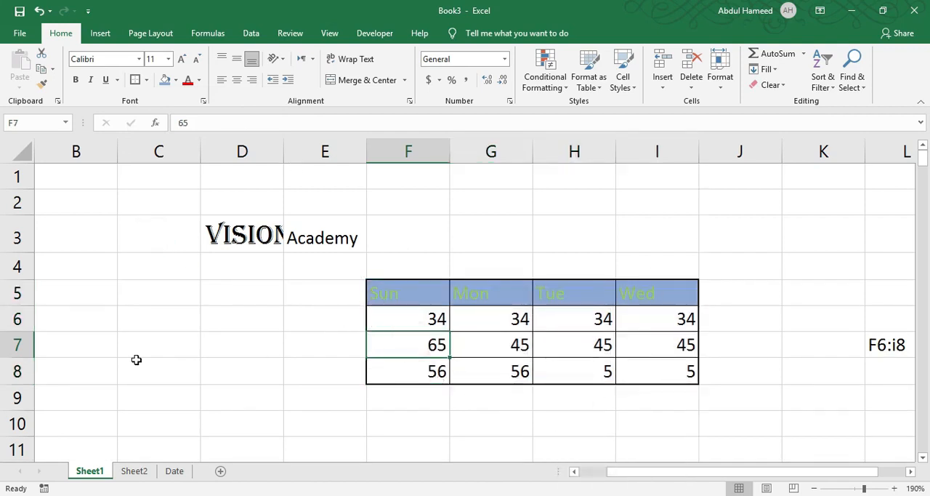
Set the border line color to dark red and draw a border around cells B5 to E9
left_click_drag(116, 287, 251, 386)
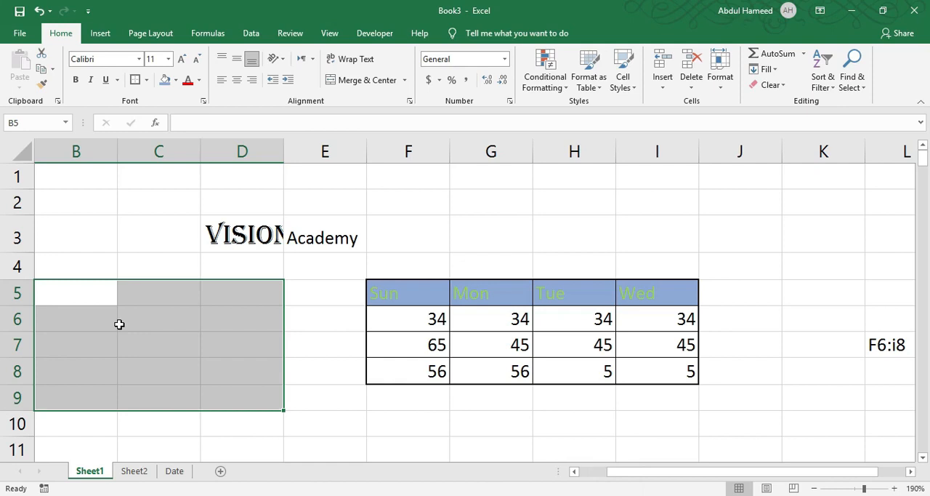
left_click(146, 80)
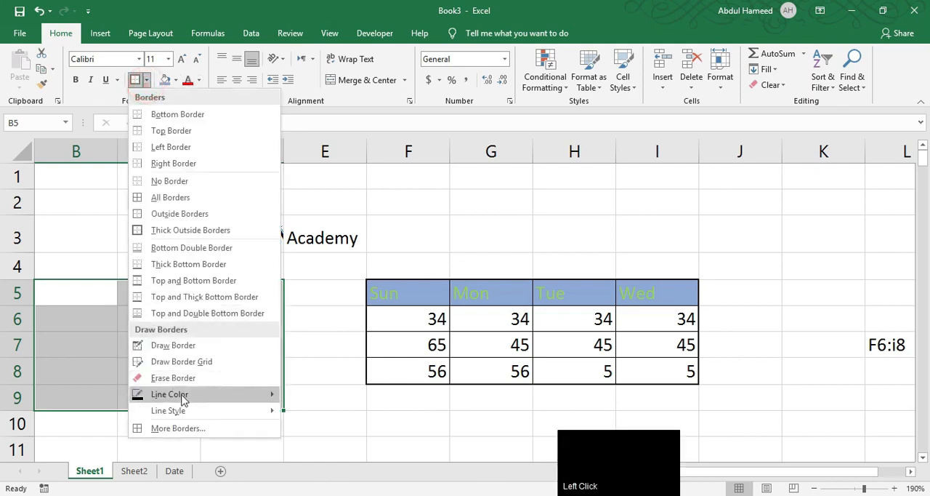
mouse_move(182, 403)
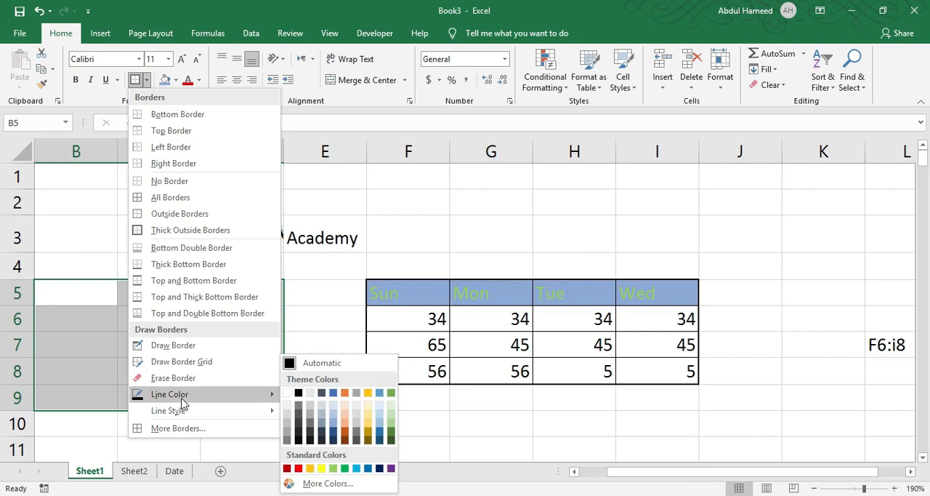
left_click(290, 469)
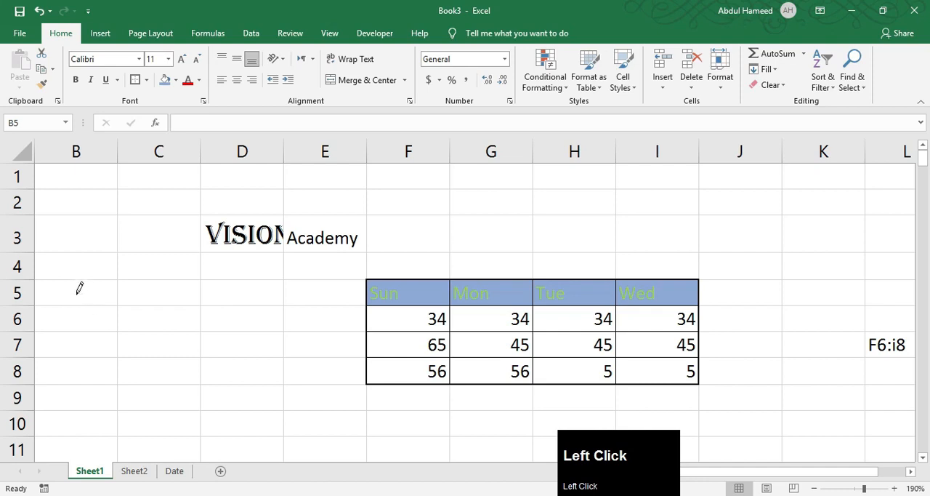
mouse_move(58, 278)
left_mouse_down()
mouse_move(250, 389)
mouse_move(303, 385)
mouse_move(284, 379)
left_mouse_up()
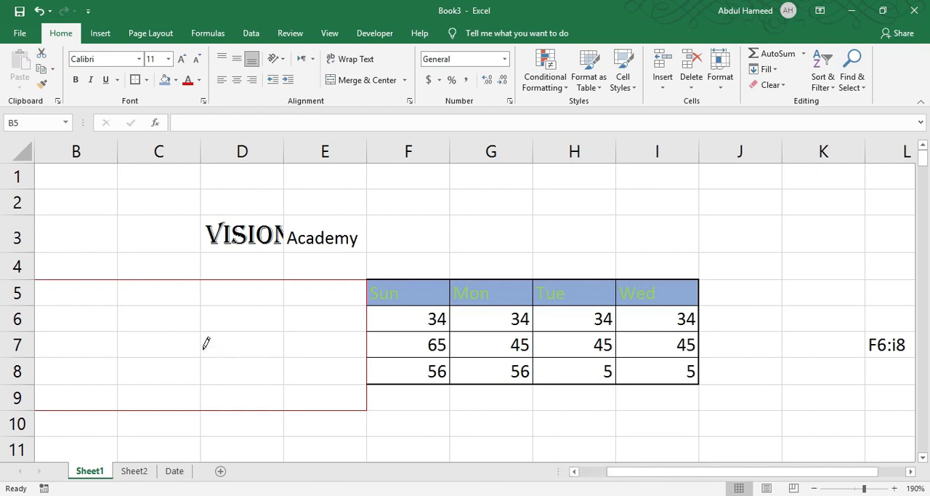
key("Escape")
scroll(152, 326, "down", 3)
left_click(152, 302)
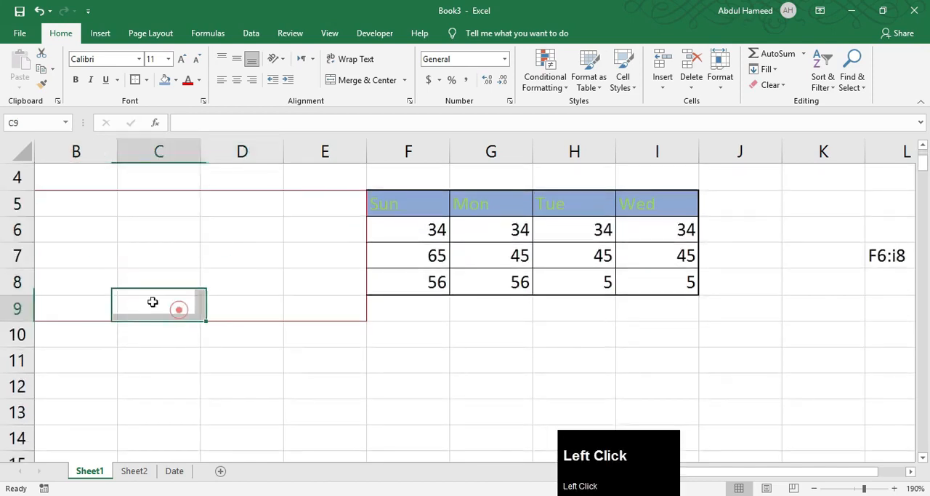
Apply All Borders in the dark red line color to the empty range B5:E9
left_click_drag(80, 205, 305, 303)
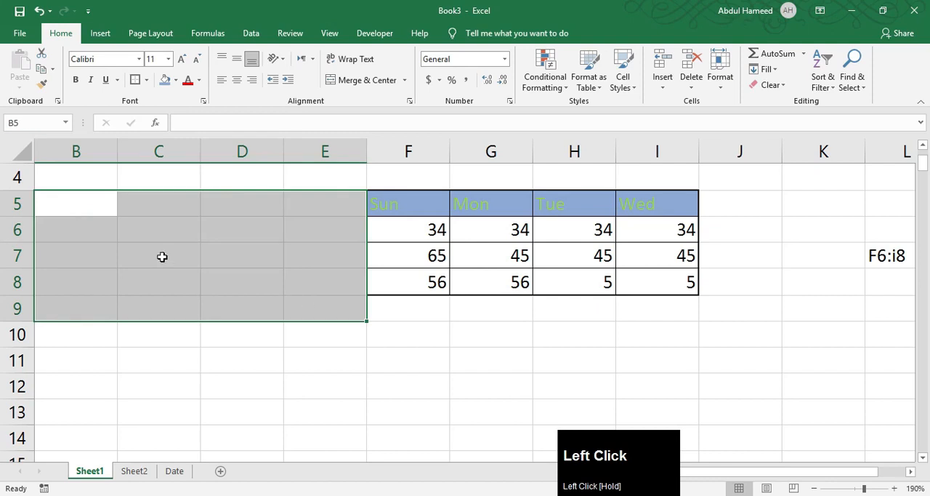
left_click(146, 80)
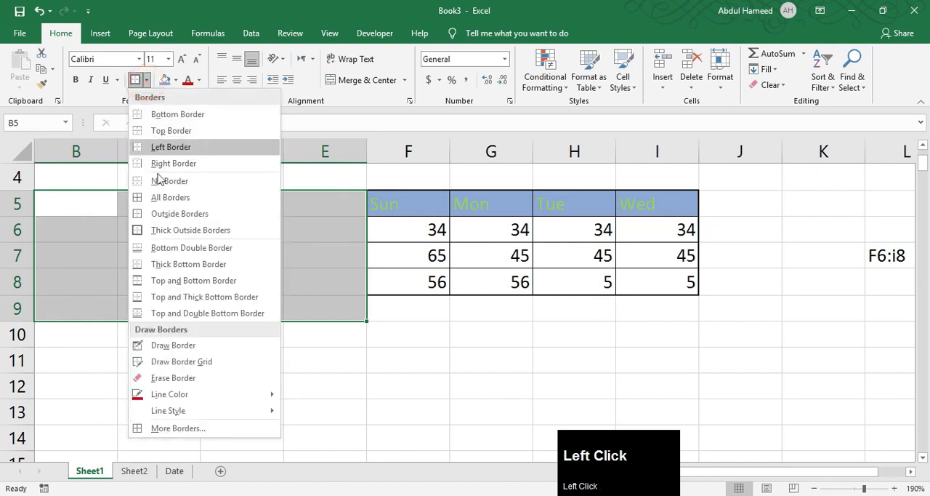
left_click(161, 197)
left_click(149, 273)
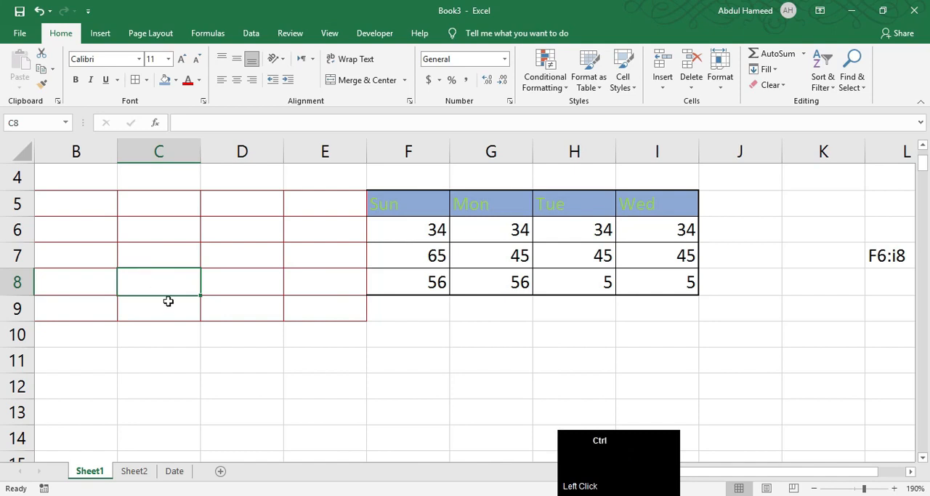
scroll(194, 293, "up", 7)
scroll(249, 313, "up", 6, "ctrl")
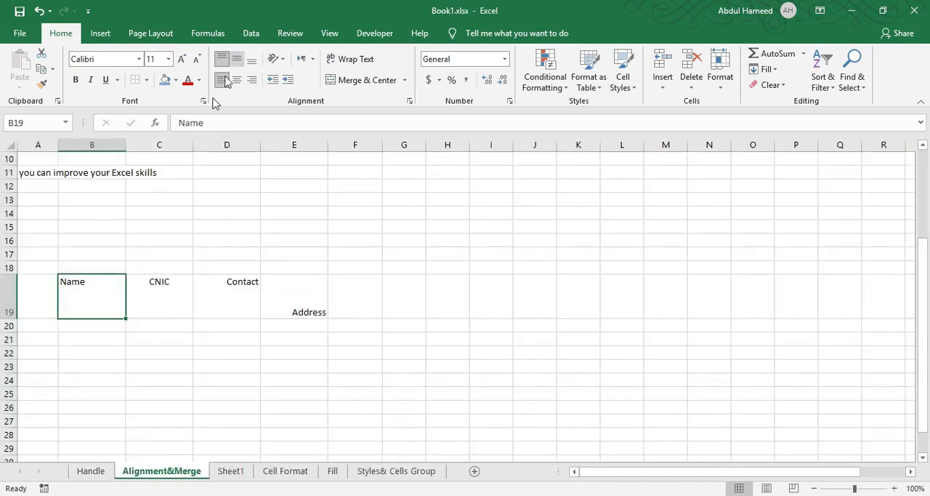
Examine the text alignment of the CNIC, Contact and Address headings in row 19 of the Alignment&Merge sheet in Book1.xlsx
scroll(77, 281, "up", 7, "ctrl")
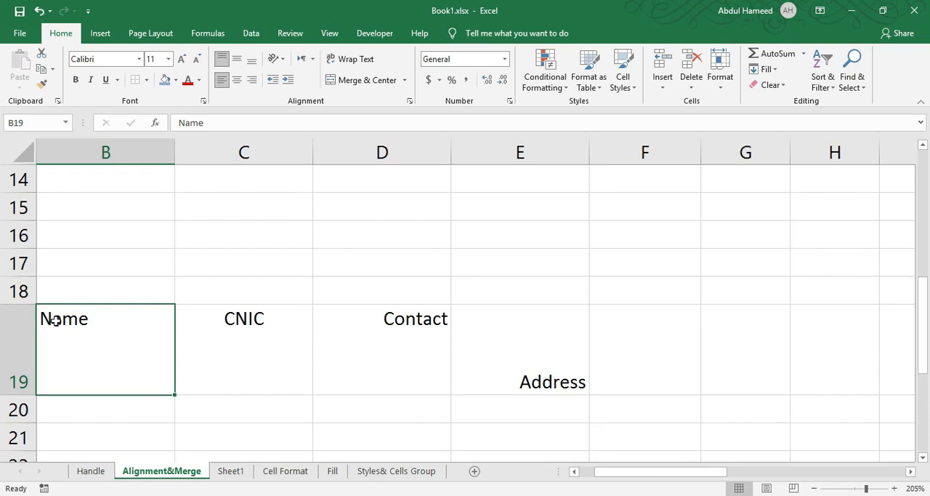
left_click(253, 324)
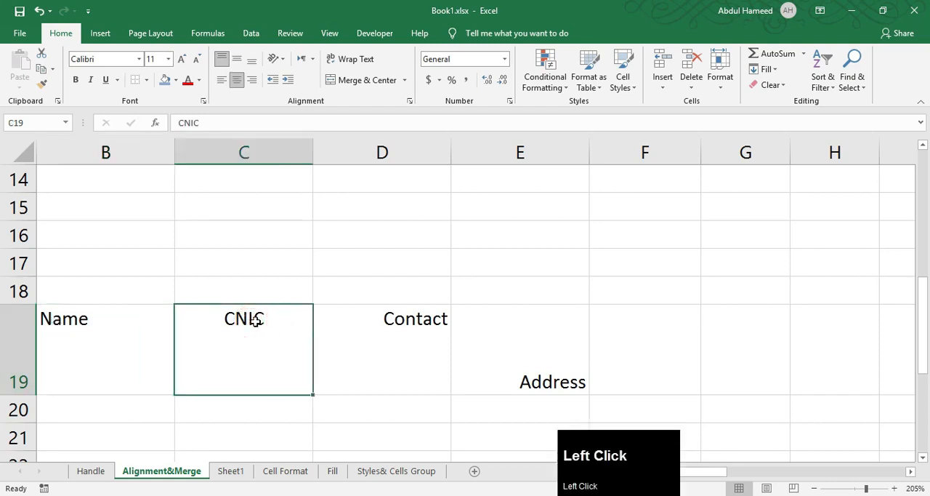
left_click(397, 314)
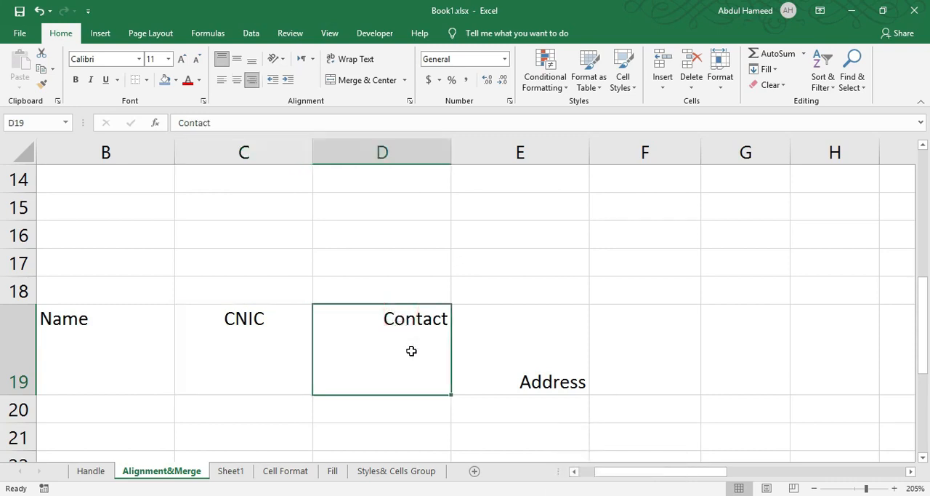
left_click(578, 390)
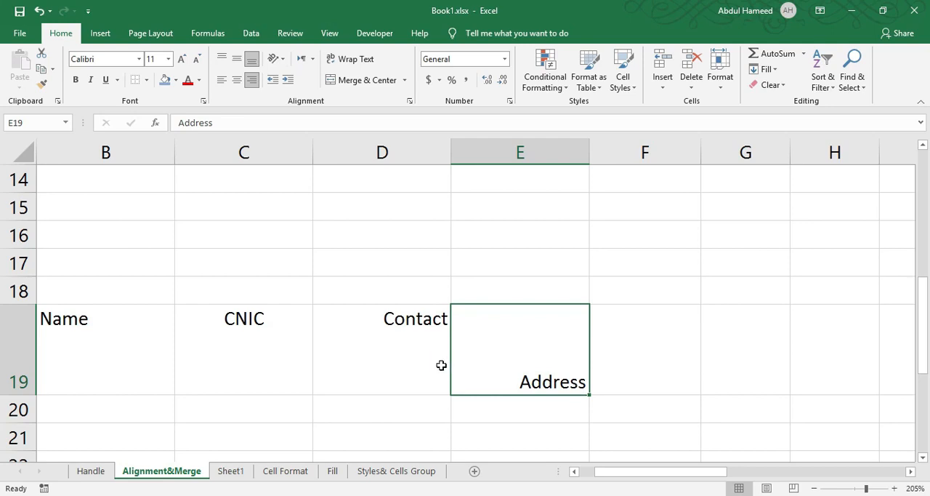
scroll(443, 364, "up", 1)
scroll(247, 356, "down", 1)
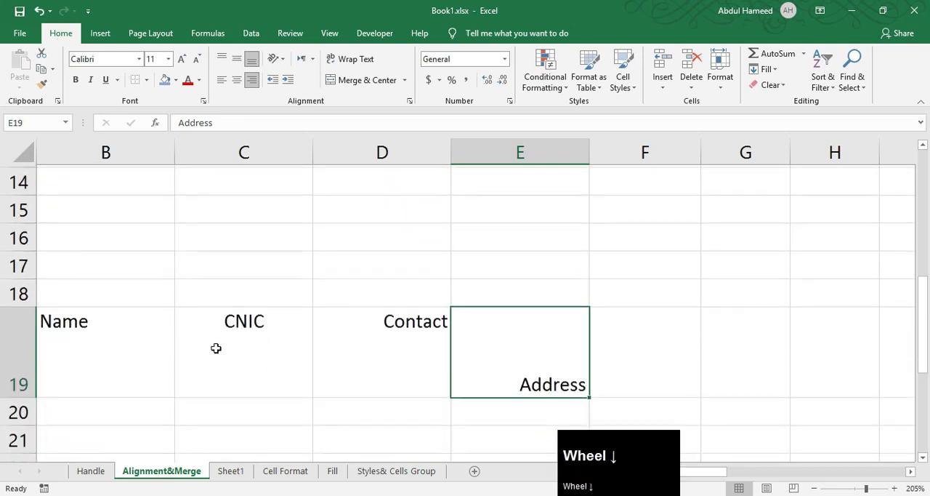
Center the Name, CNIC, Contact and Address headings in B19:E19 horizontally and align them to the middle vertically
left_click_drag(47, 340, 510, 349)
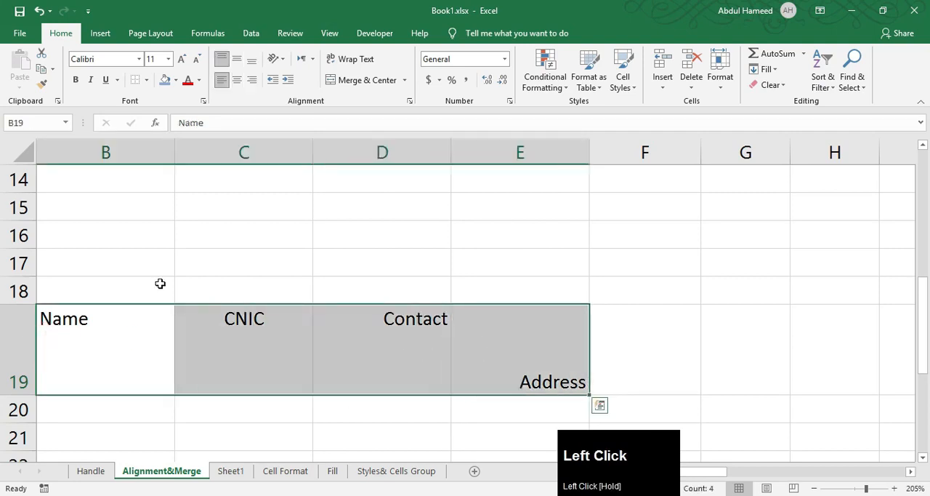
left_click(234, 82)
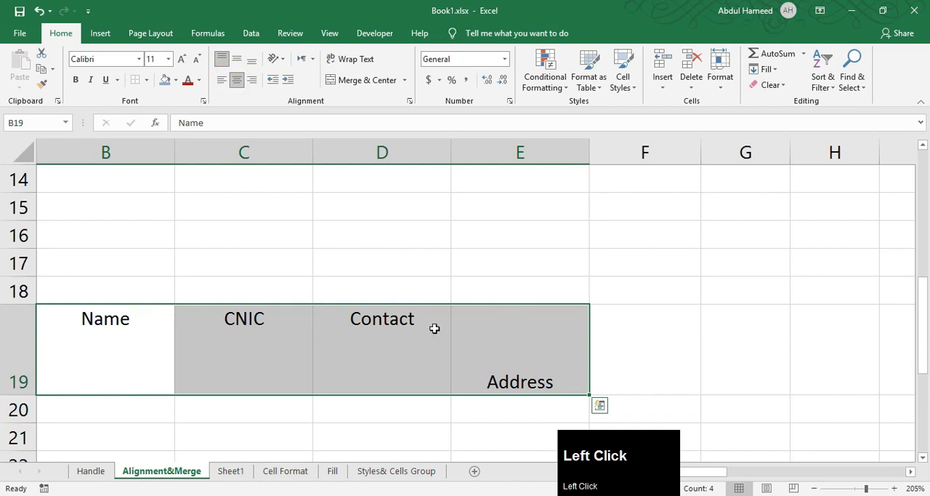
left_click(244, 62)
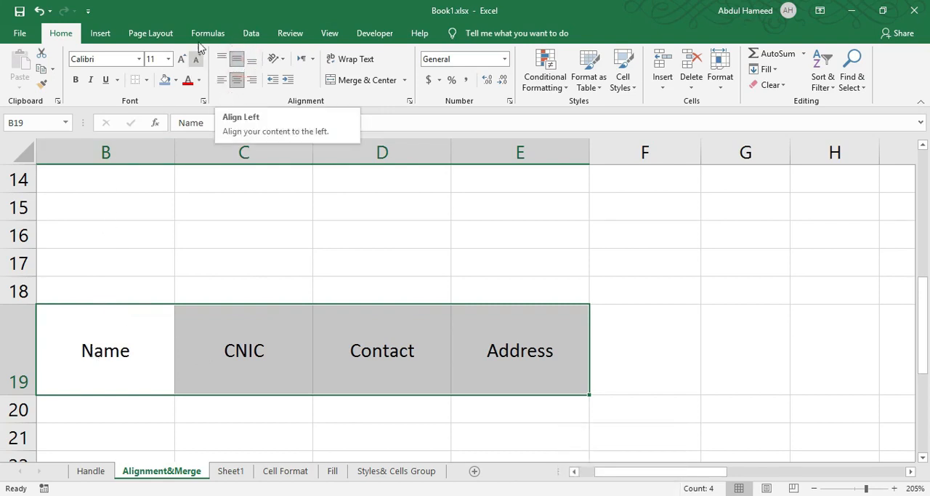
Try left, right and center horizontal alignment in turn on the row 19 headings
left_click(222, 80)
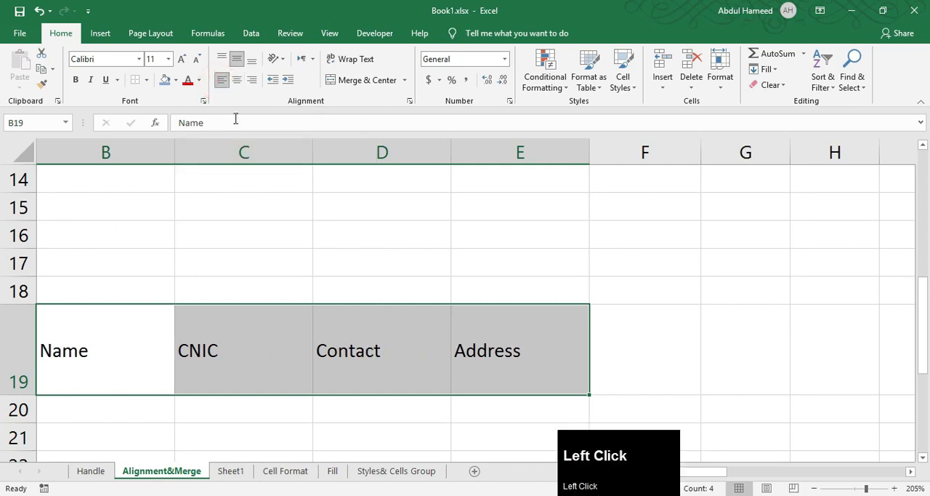
left_click(251, 82)
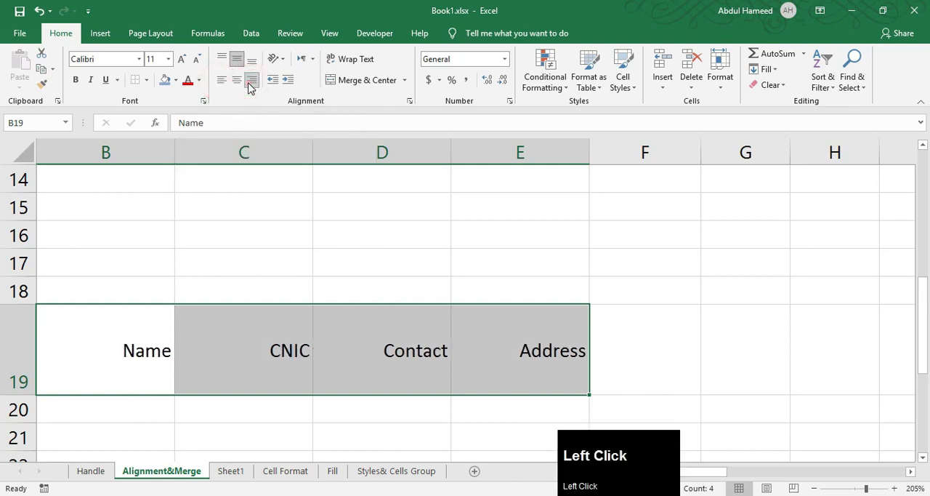
left_click(236, 81)
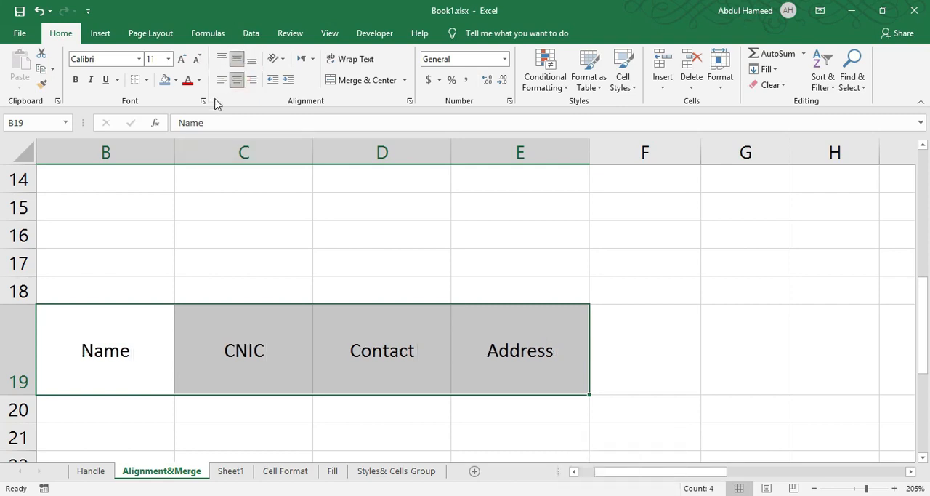
Left-align the row 19 headings and try top vertical alignment before setting them to bottom alignment
left_click(221, 81)
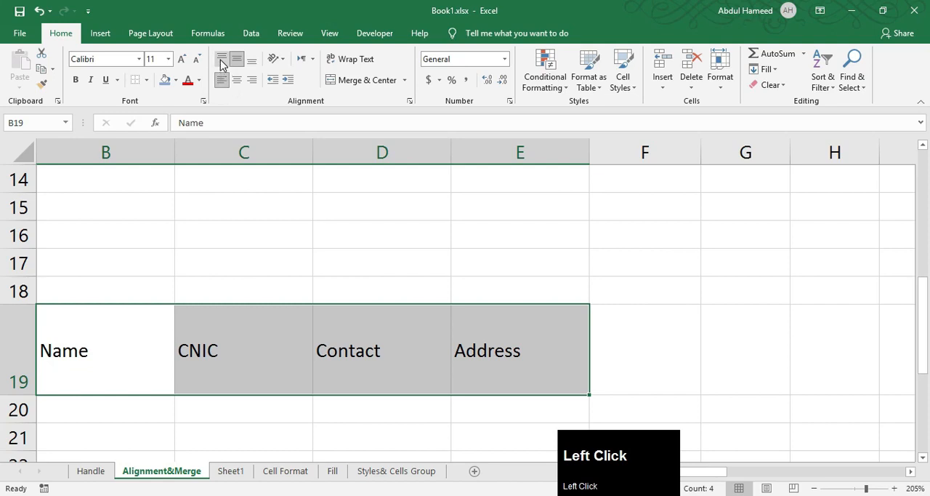
left_click(220, 60)
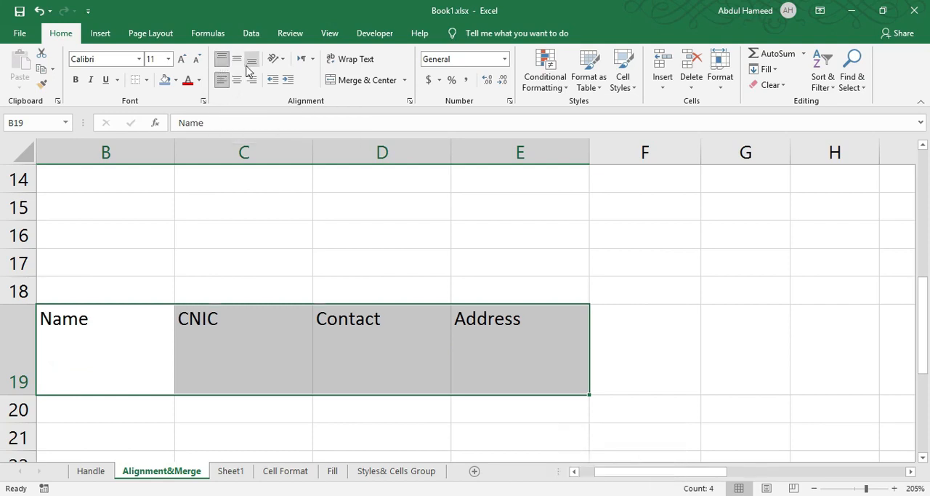
left_click(251, 61)
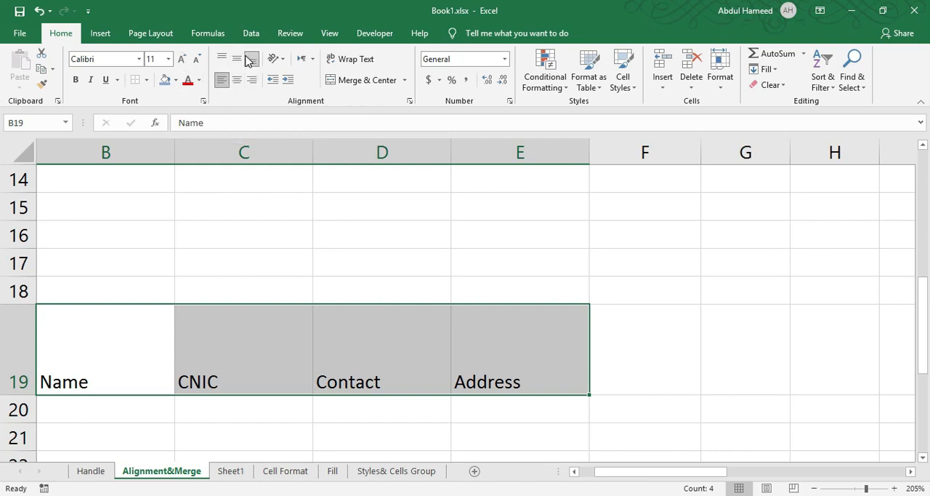
Angle the weekday names in B31:J31 counterclockwise and change the text orientation to Angle Clockwise
scroll(155, 313, "down", 4)
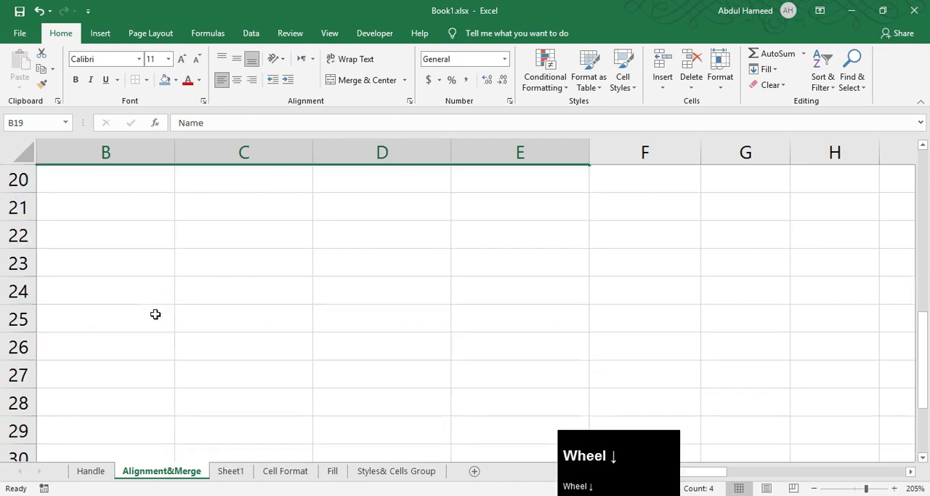
scroll(81, 315, "down", 4, "ctrl")
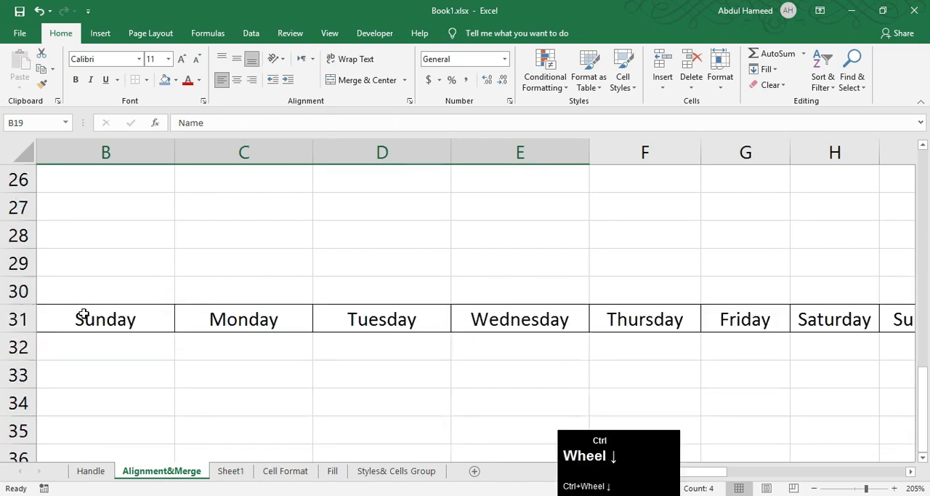
scroll(199, 338, "down", 2)
left_click_drag(120, 287, 774, 292)
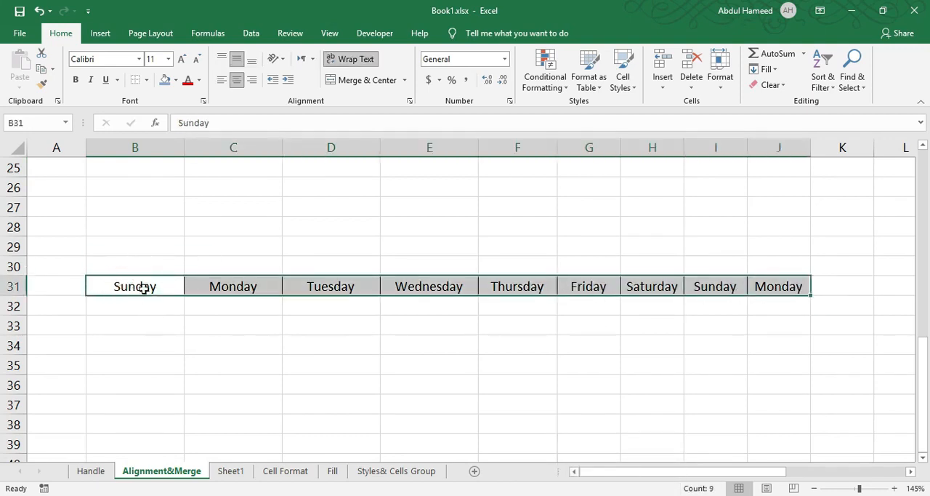
left_click(277, 58)
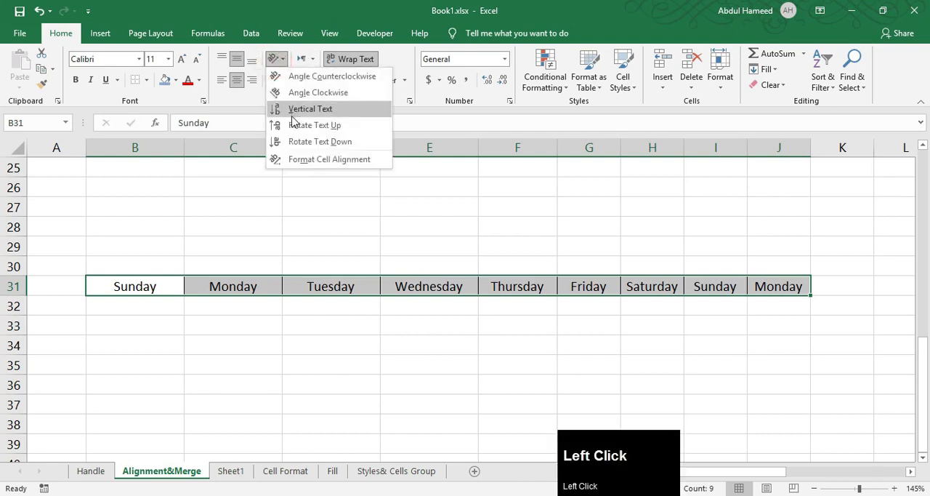
left_click(293, 115)
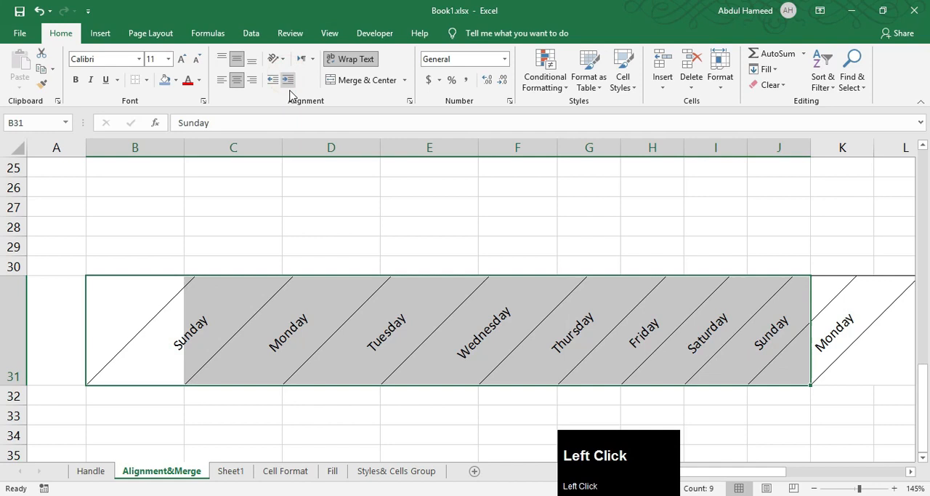
left_click(277, 58)
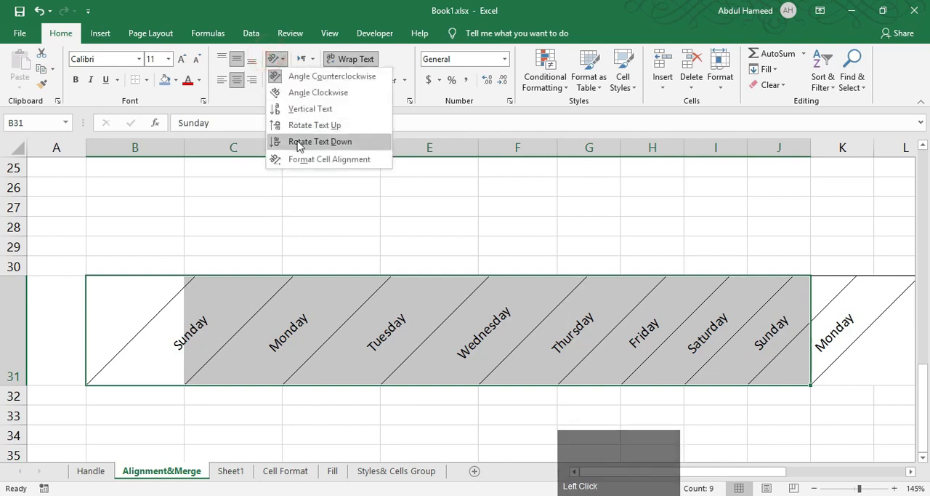
left_click(296, 93)
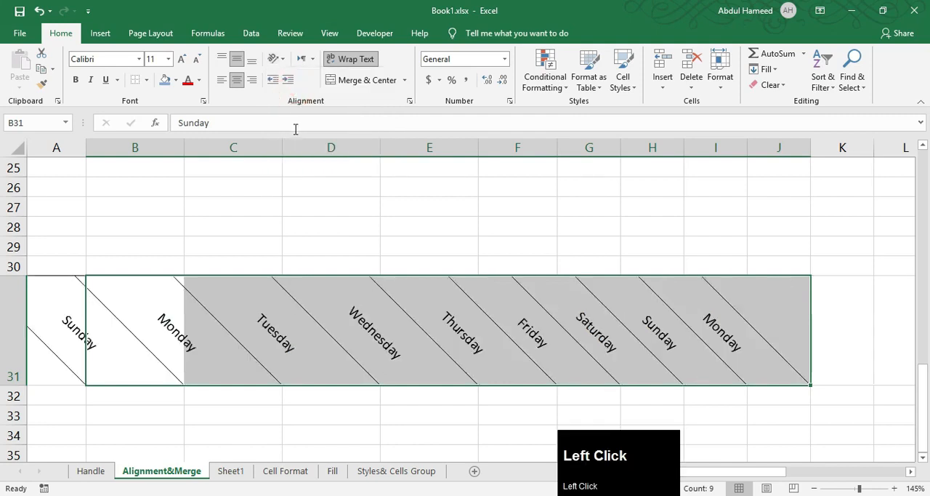
Set the text orientation of the weekday cells B31:J31 to 26 degrees in the Format Cells alignment settings
left_click(277, 58)
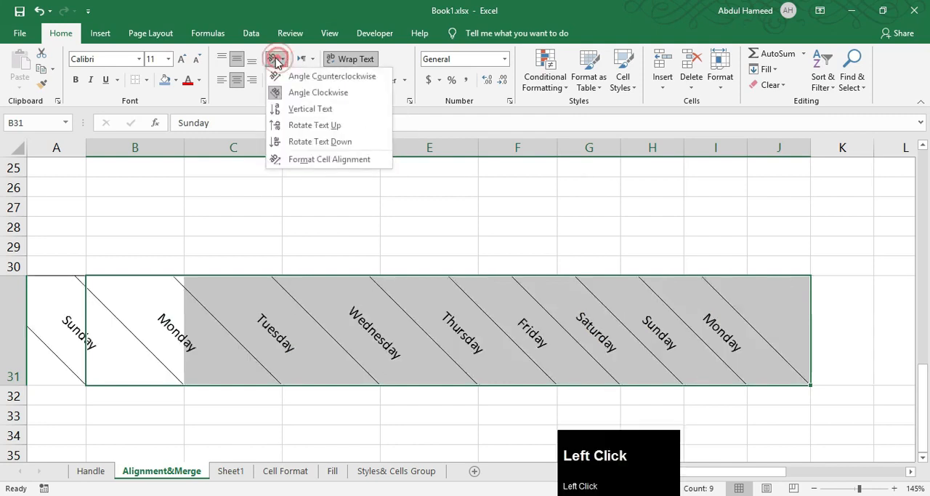
left_click(305, 159)
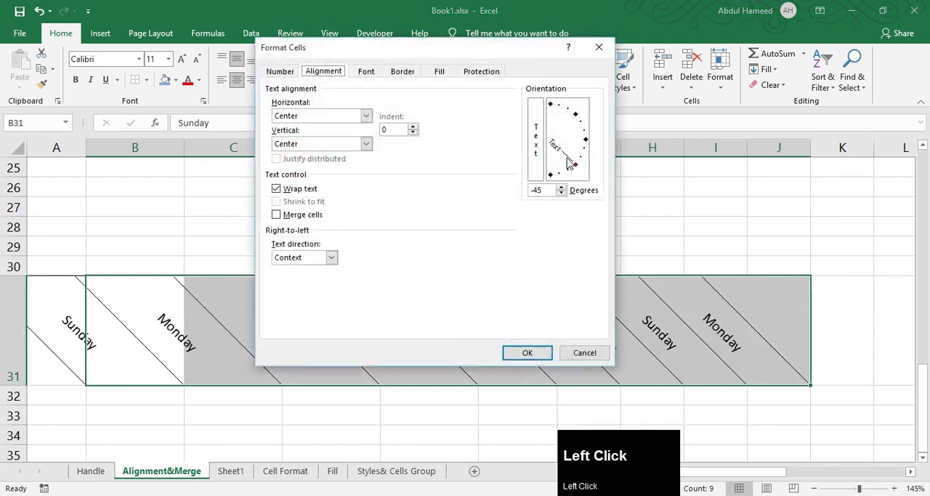
left_click_drag(575, 166, 586, 129)
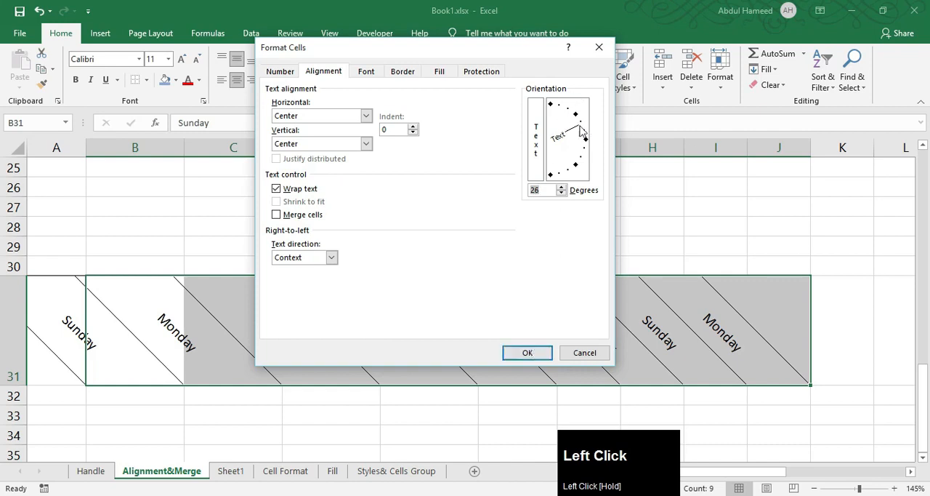
left_click(529, 350)
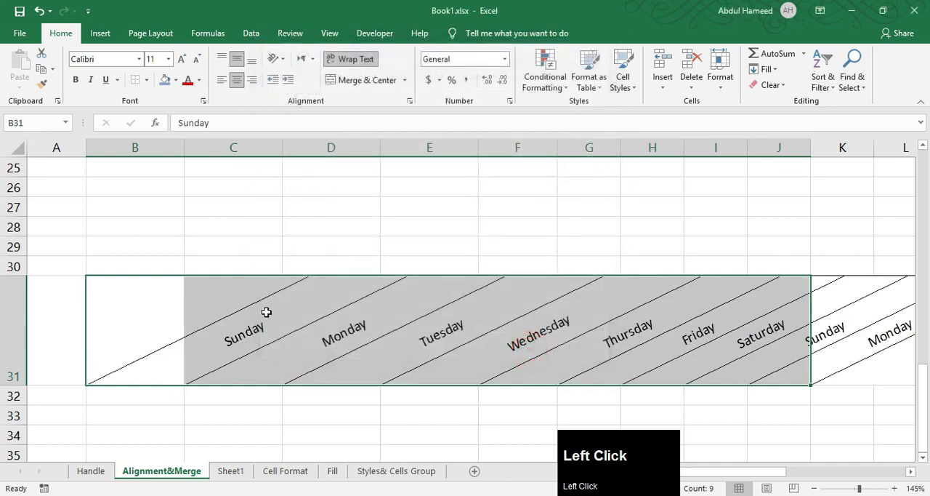
Enter "Excel" in cell B11, beside the long sentence in A11
left_click(29, 276)
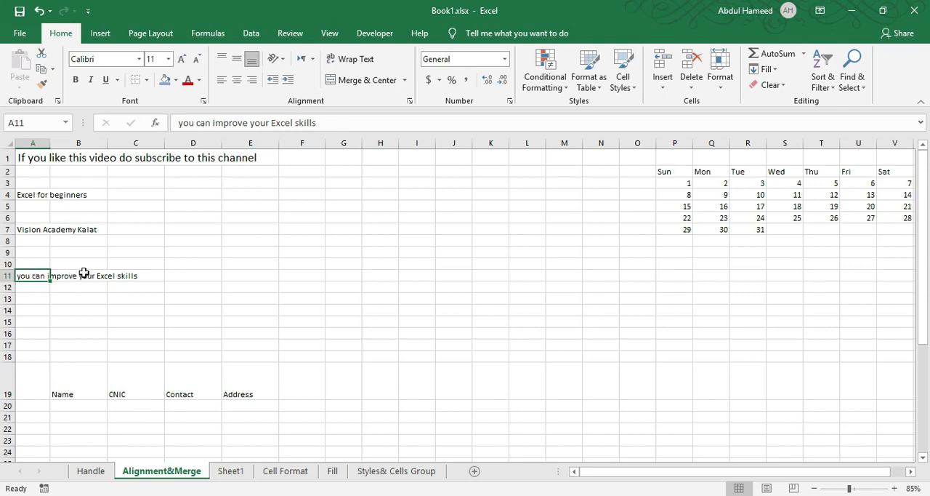
key("Right")
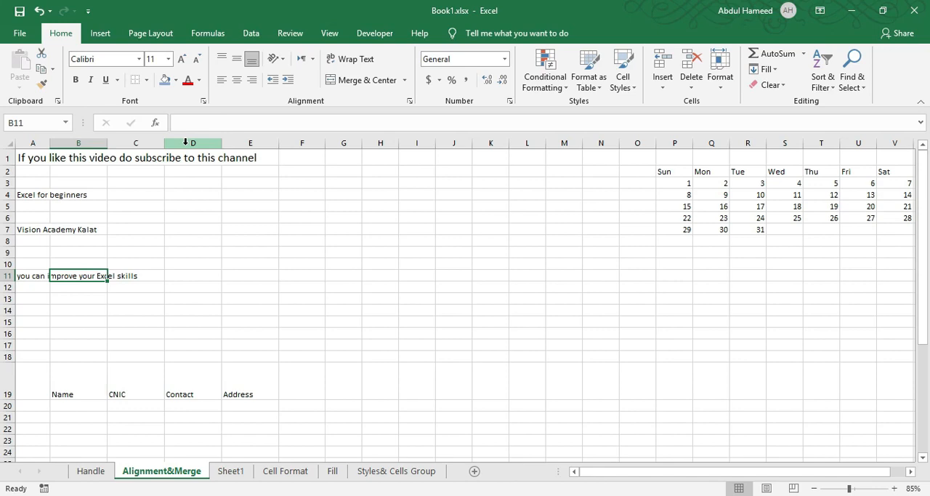
type("Excel")
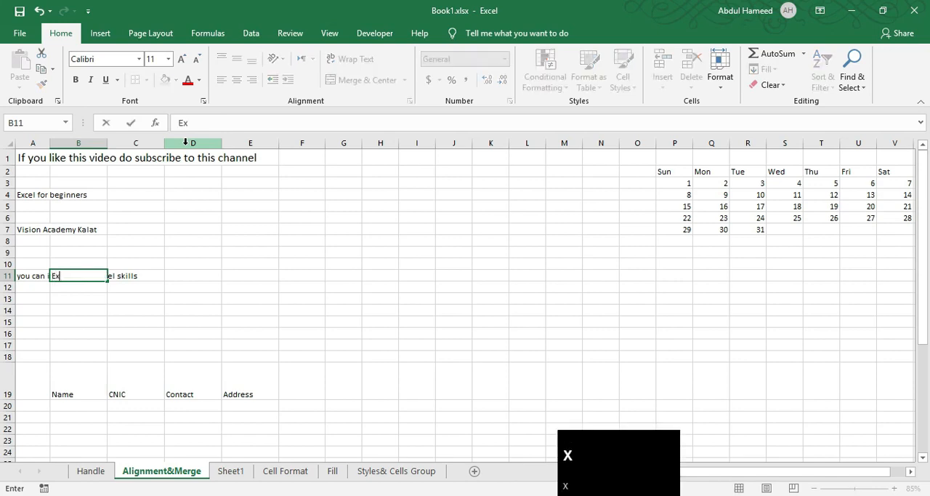
key("Return")
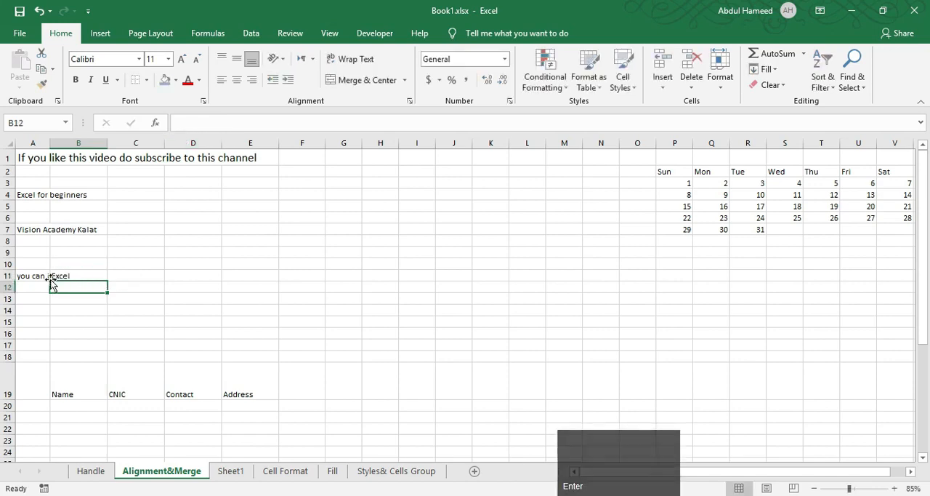
Compare the contents of A11 and B11, apply Wrap Text to A11 and turn the wrapping off again
left_click(33, 277)
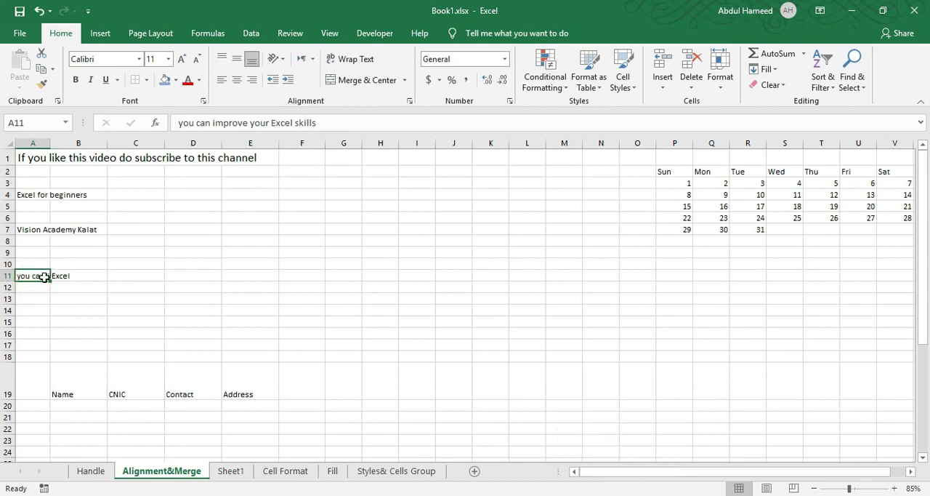
left_click(78, 277)
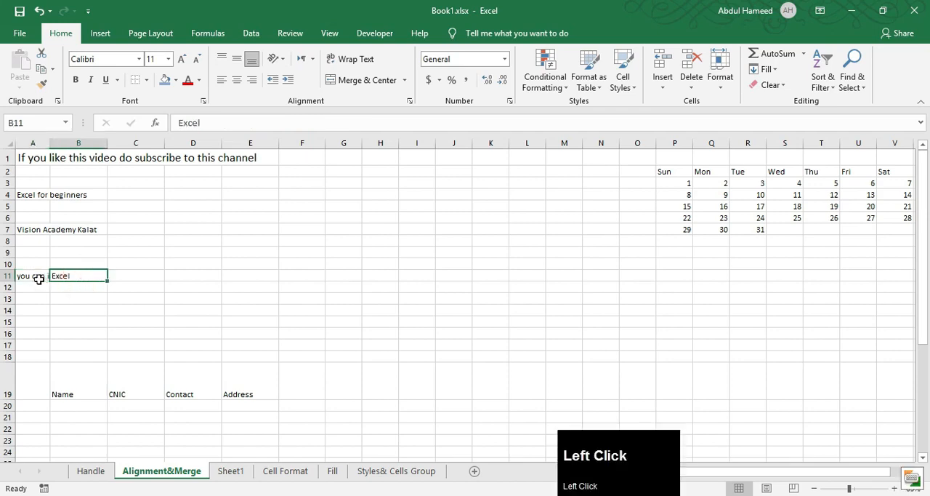
left_click(36, 276)
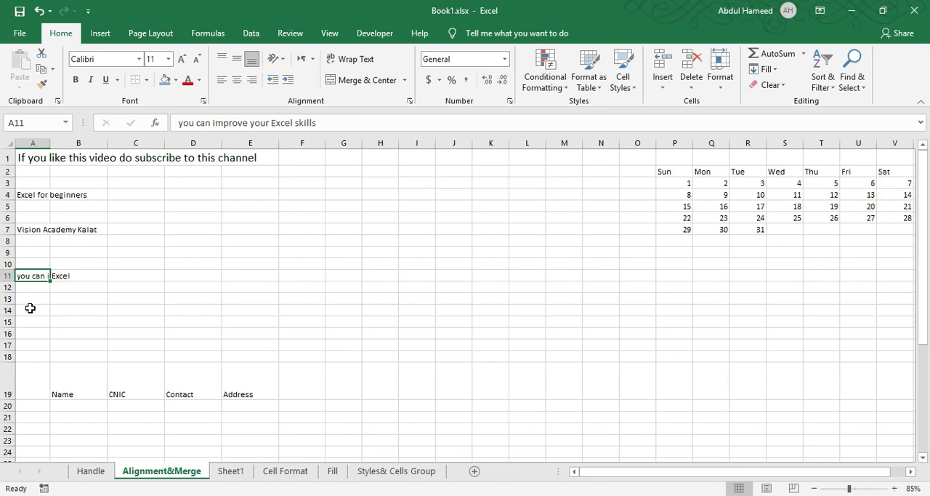
left_click(347, 64)
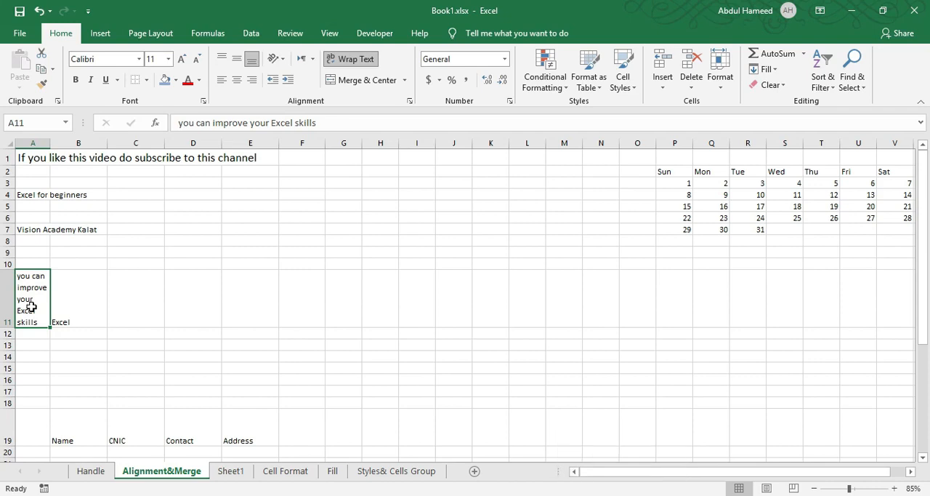
left_click(353, 63)
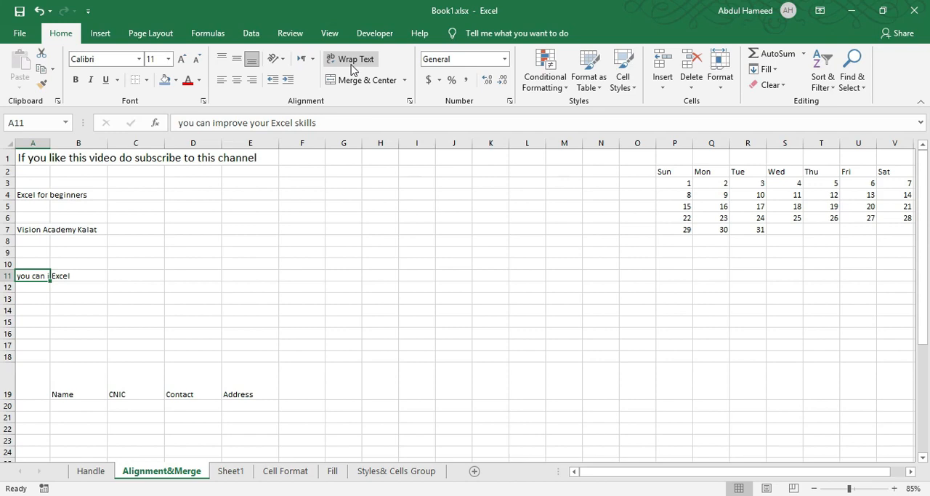
Merge and center the "Vision Academy Kalat" title across cells A7 to I7
left_click(135, 266)
left_click(32, 229)
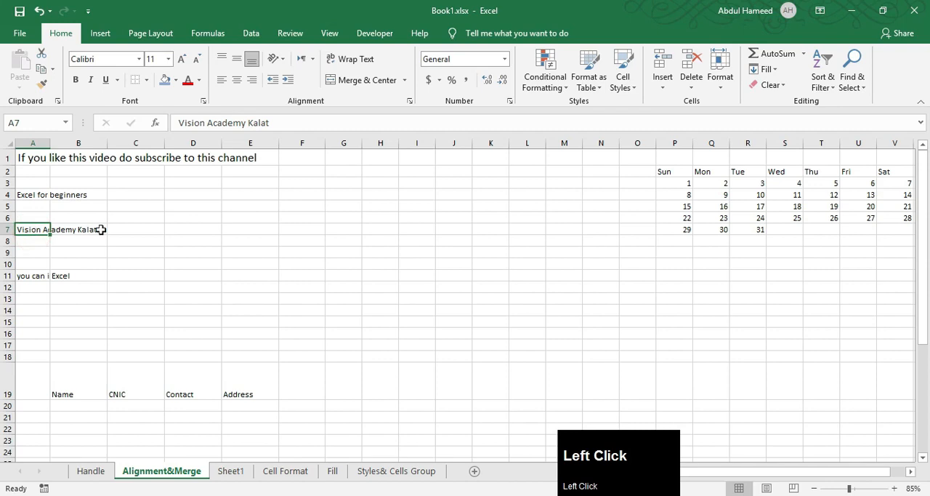
left_click_drag(29, 230, 418, 230)
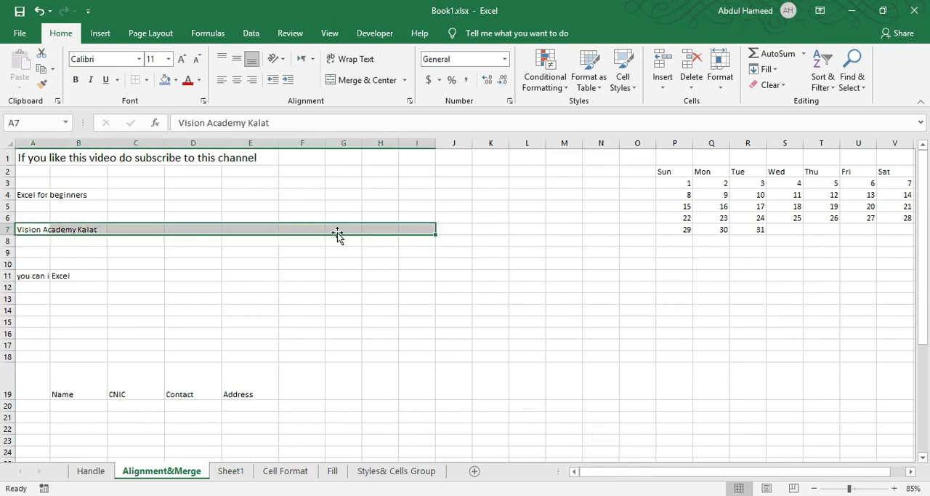
left_click(372, 81)
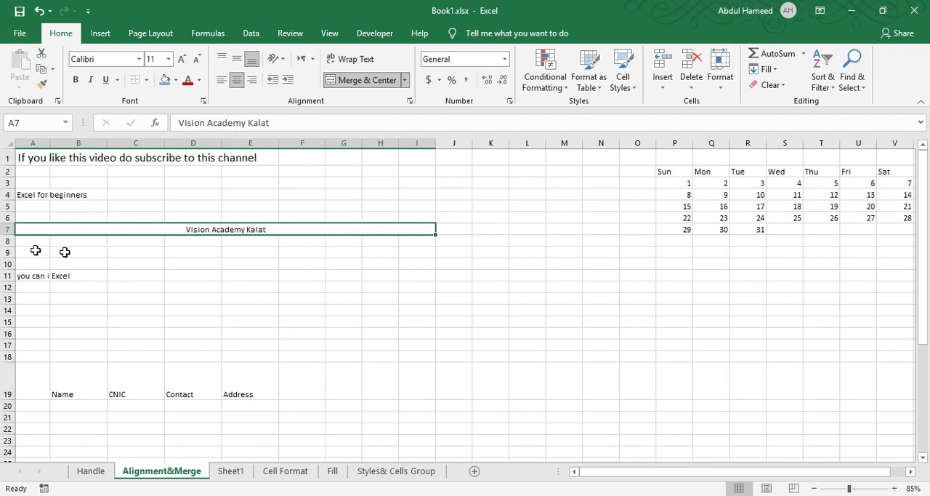
Apply Merge Across to the range A1:H4 so that each row is merged separately
left_click(93, 274)
left_click(47, 230)
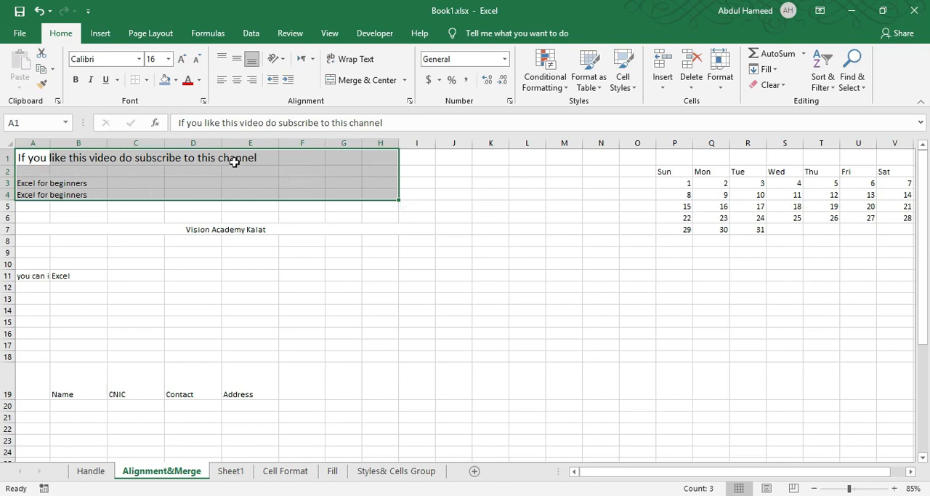
left_click(405, 81)
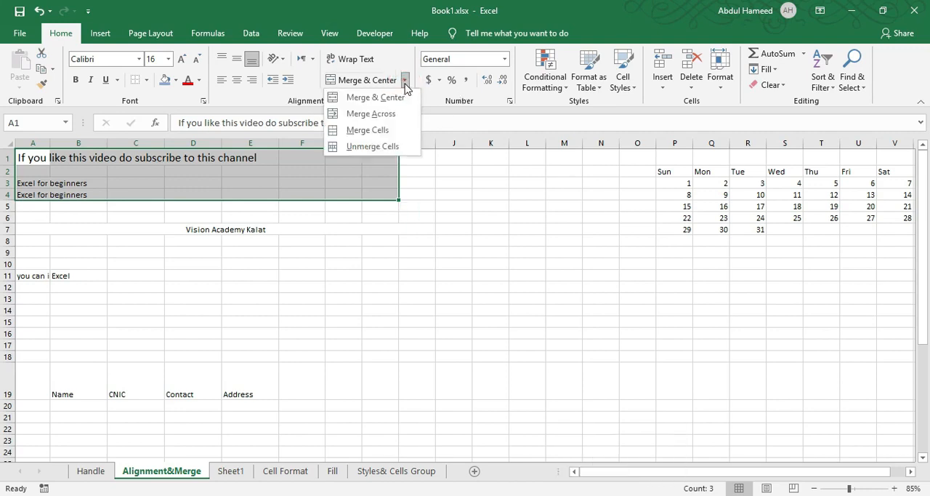
left_click(372, 114)
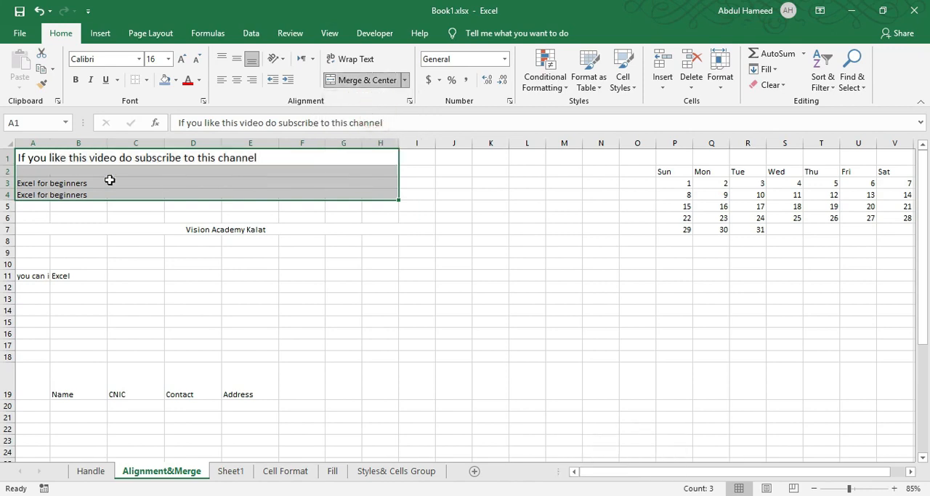
Auto-fit calendar columns P to V to their contents, and widen all seven columns equally
scroll(364, 175, "right", 1)
left_click_drag(633, 141, 857, 146)
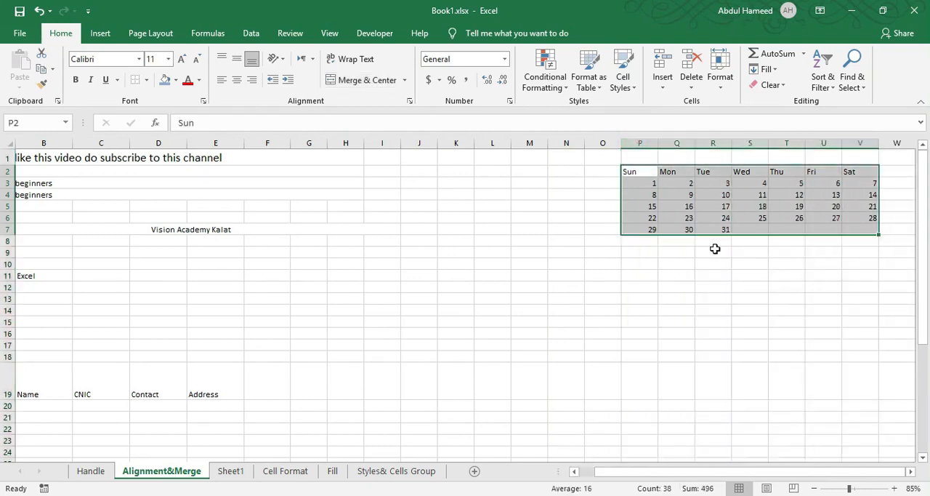
left_click(660, 184)
left_click_drag(629, 171, 748, 210)
left_click_drag(700, 195, 680, 183)
left_click_drag(639, 142, 871, 140)
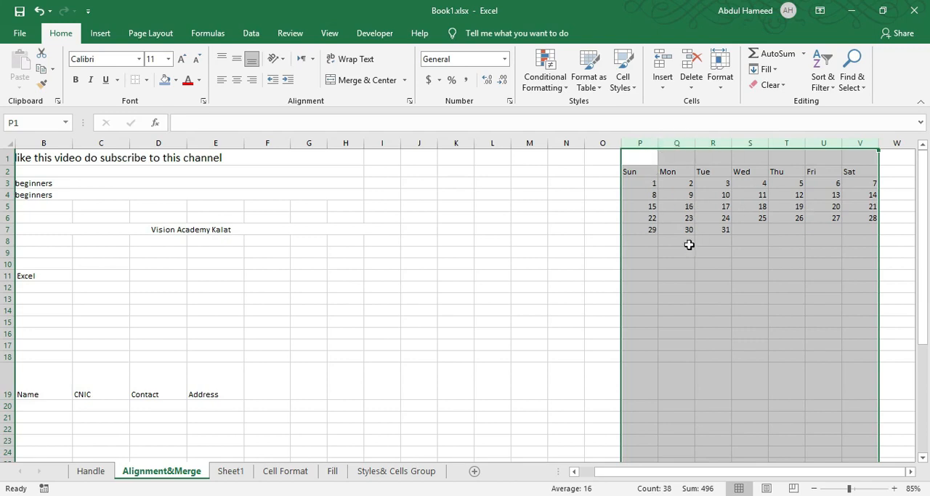
double_click(657, 143)
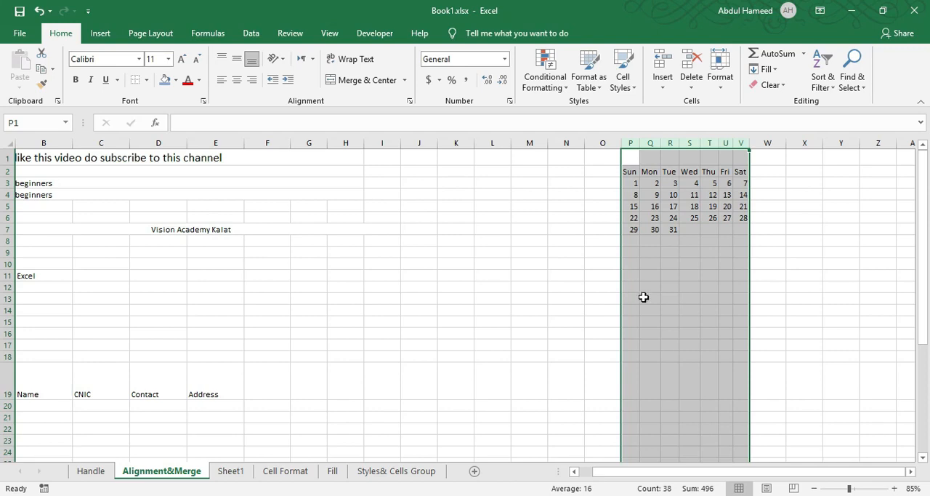
left_click_drag(745, 144, 798, 144)
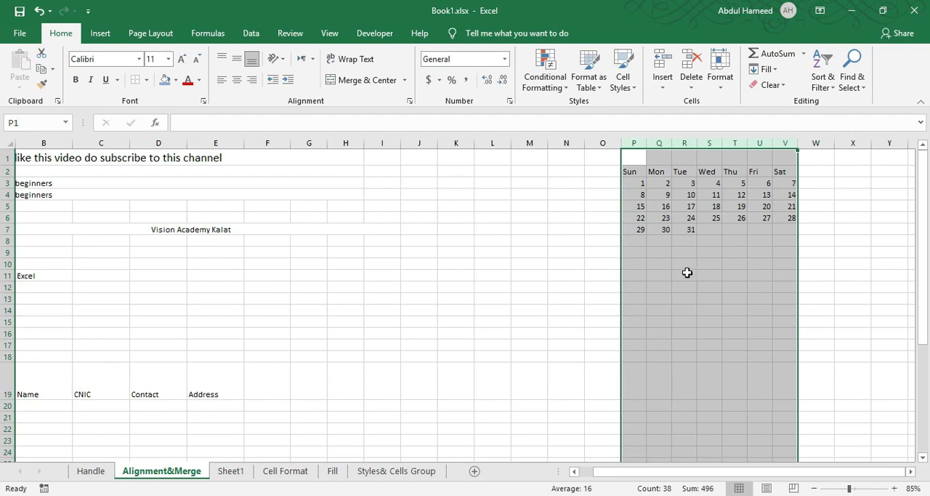
Increase the height of rows 50 to 66 together so that all of them are equally tall
scroll(102, 353, "down", 15)
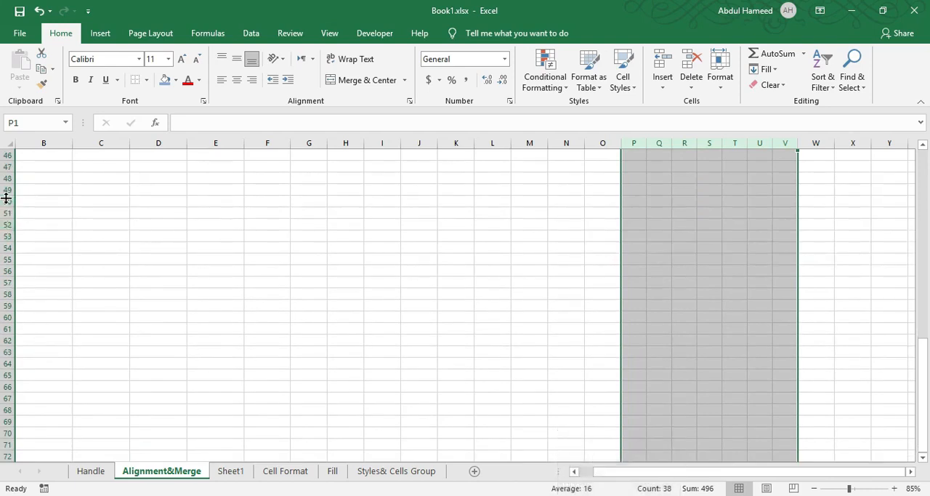
left_click_drag(10, 201, 6, 386)
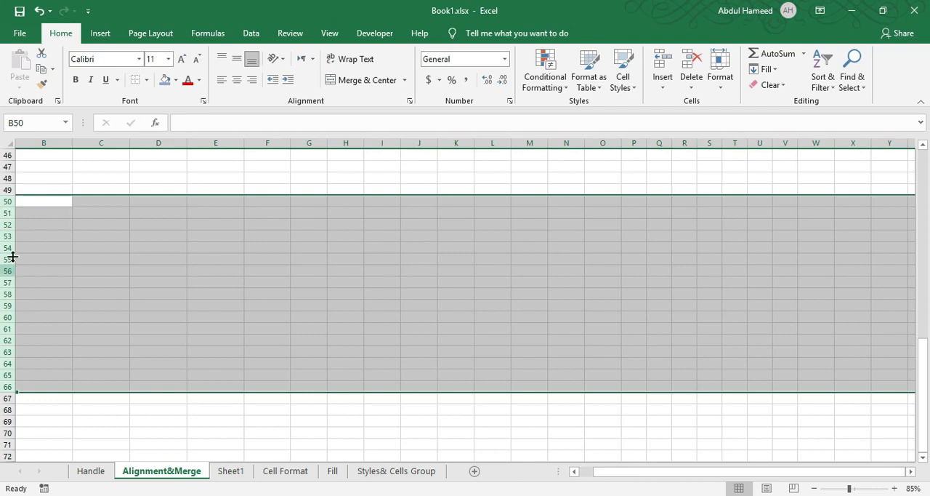
left_click_drag(6, 209, 9, 257)
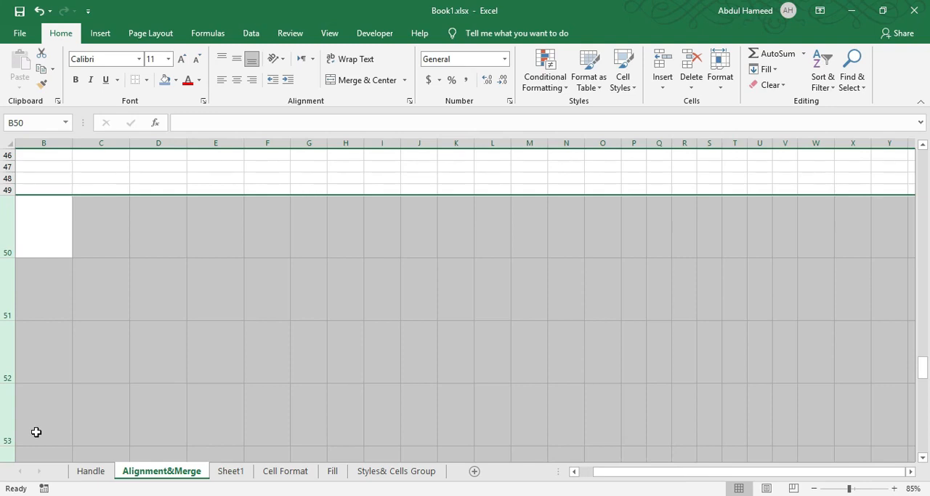
scroll(36, 432, "down", 6)
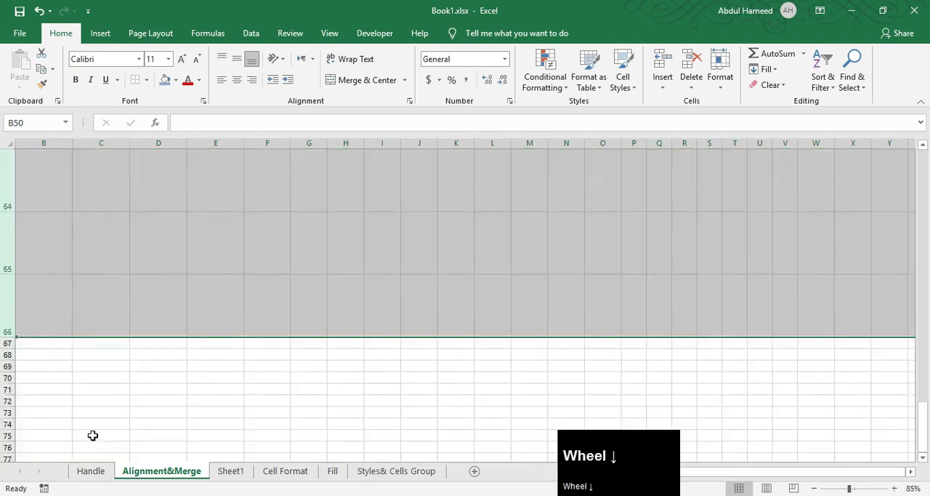
scroll(92, 434, "up", 6)
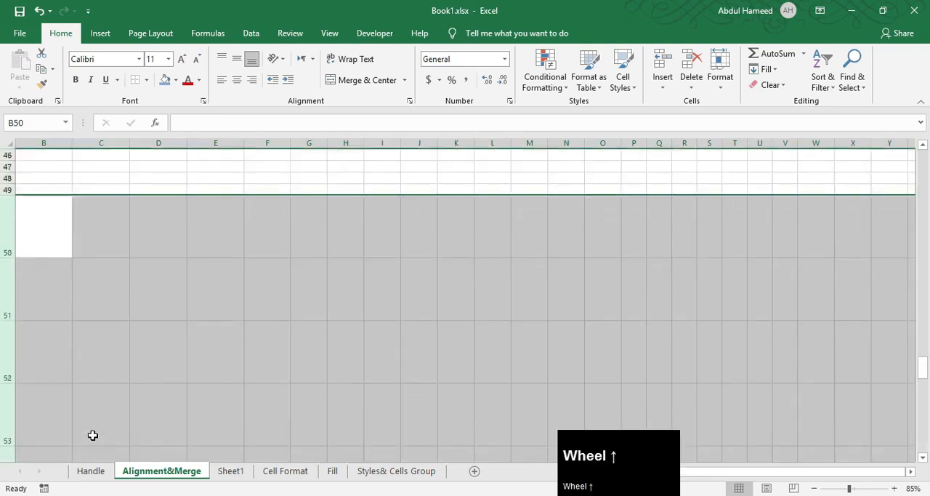
On the Handle sheet, fill "Vision" from O12 down to O15 and the number series 1 to 4 down P12:P15
left_click(91, 471)
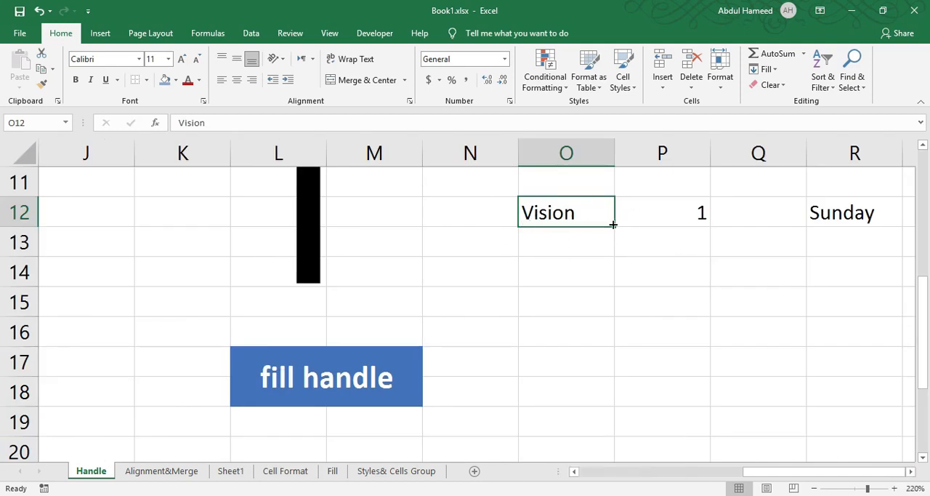
scroll(613, 224, "up", 1)
scroll(475, 291, "up", 1)
scroll(602, 328, "down", 1)
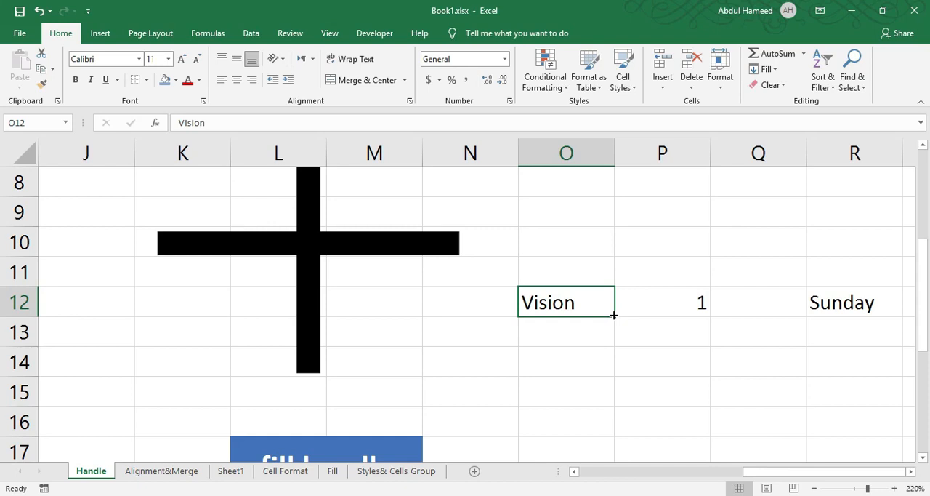
left_click_drag(614, 315, 617, 419)
left_click_drag(758, 478, 816, 479)
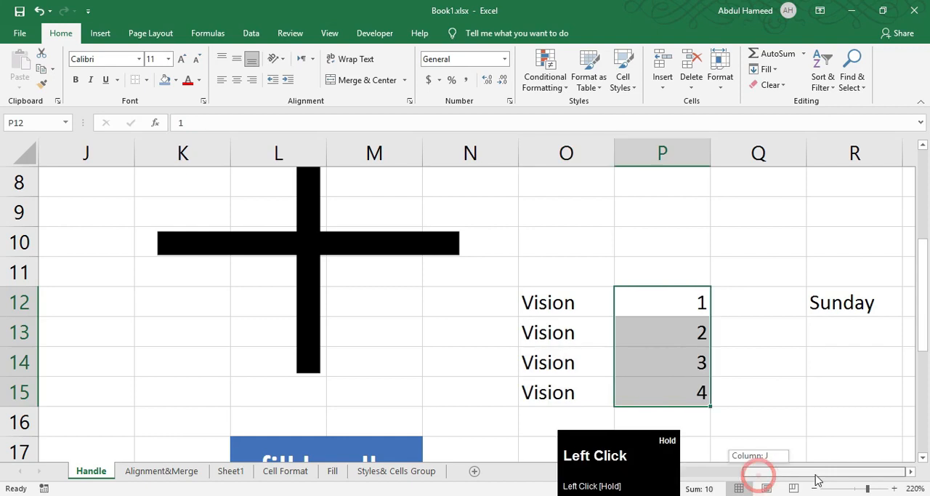
Fill the weekday series from Sunday in R12 down to Thursday in R16
mouse_move(841, 306)
left_mouse_down()
mouse_move(843, 329)
mouse_move(841, 306)
left_mouse_up()
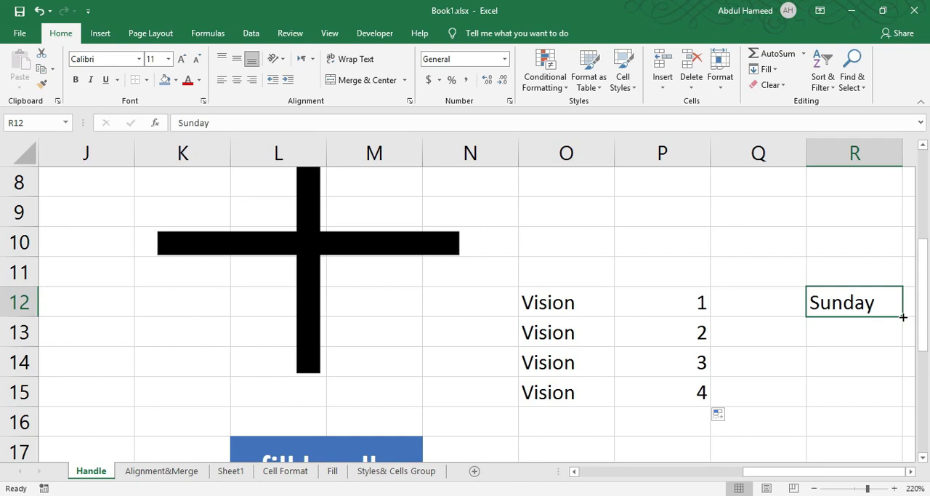
left_click_drag(903, 316, 901, 434)
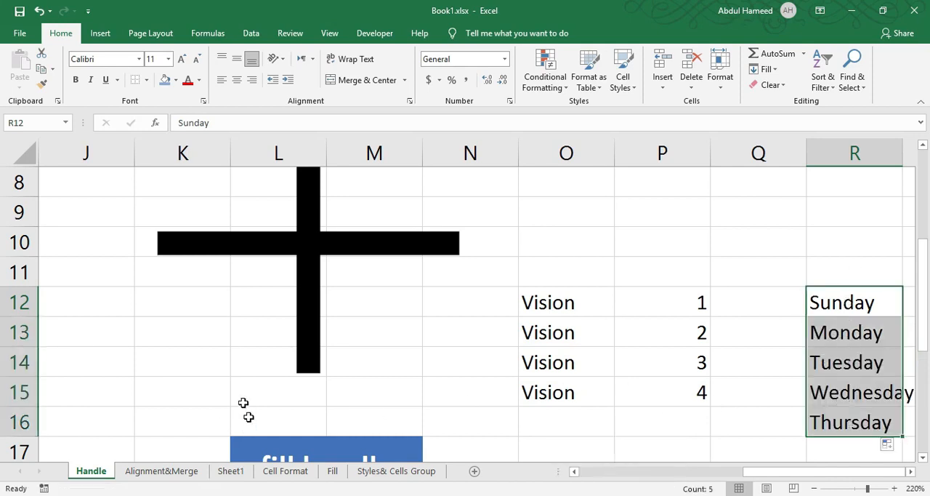
key("ctrl+s")
scroll(181, 404, "down", 6, "ctrl")
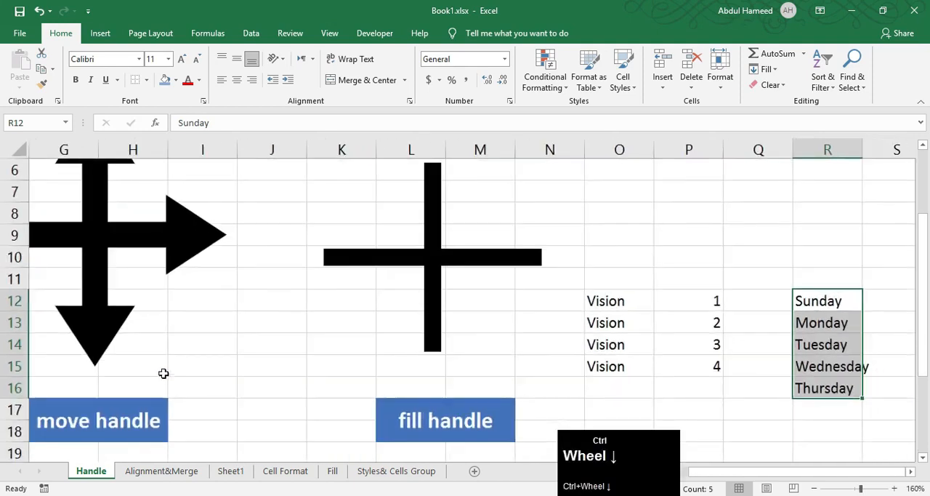
Move the "Vision" entry from cell O12 up to cell O4
left_click(216, 247, "ctrl")
left_click_drag(237, 268, 239, 263)
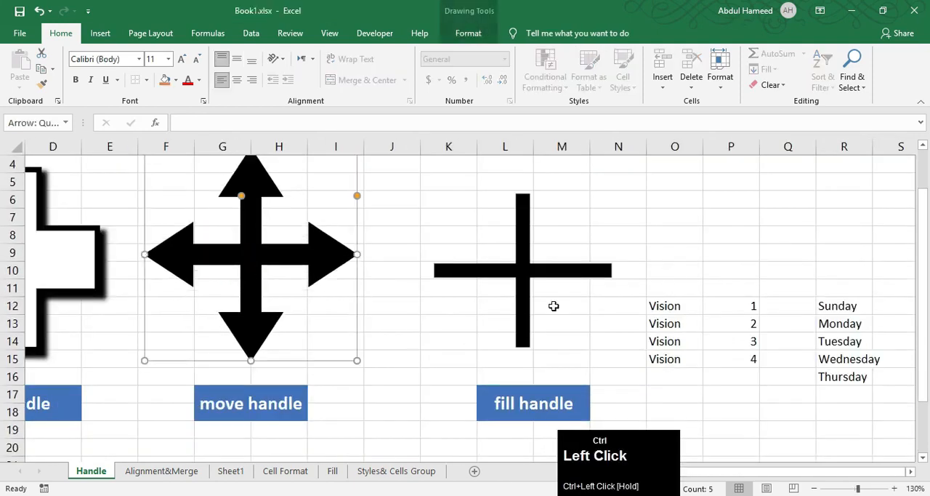
scroll(730, 359, "up", 7, "ctrl")
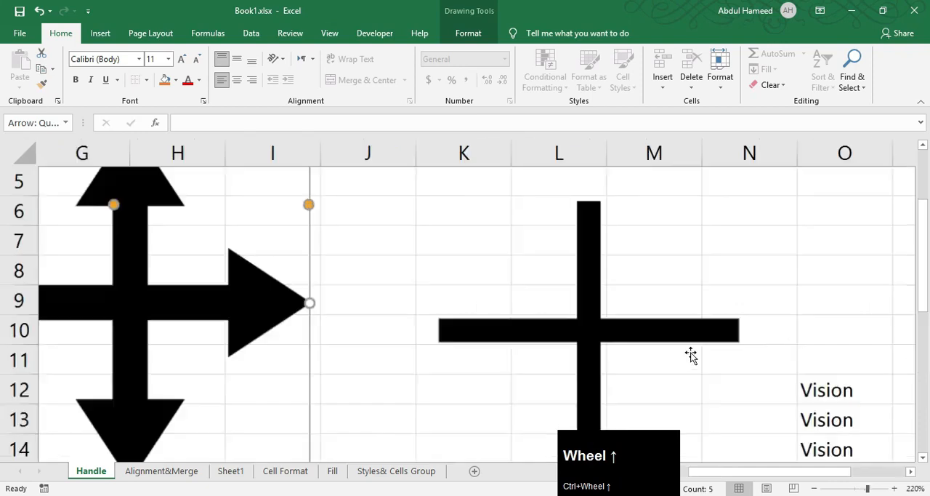
scroll(755, 354, "down", 1, "ctrl")
scroll(755, 354, "down", 3, "ctrl")
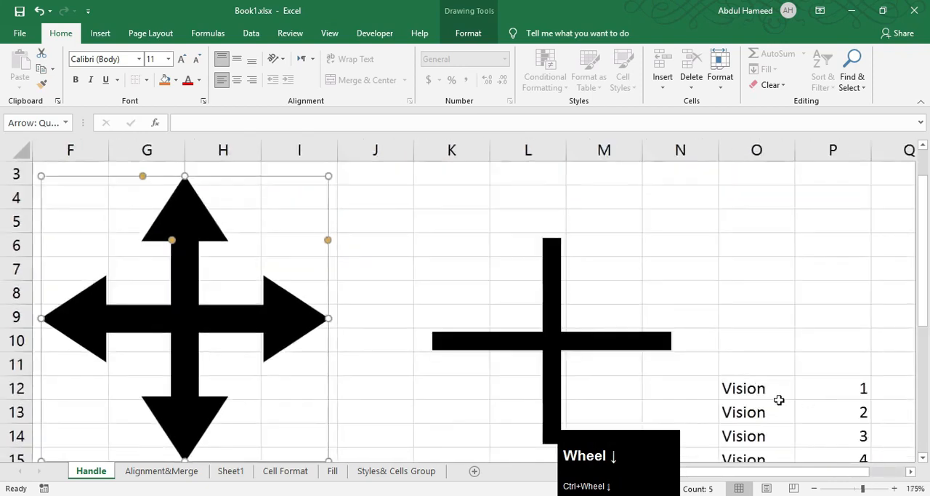
left_click(751, 388)
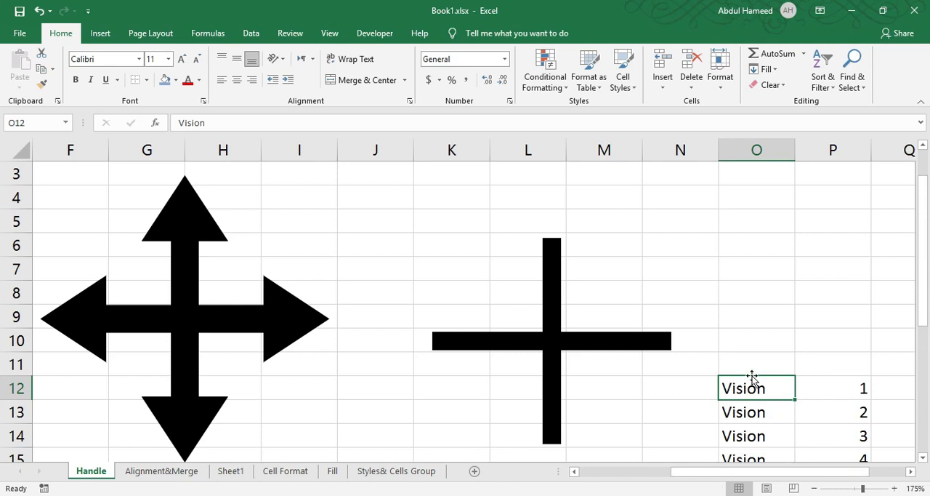
left_click_drag(753, 378, 758, 207)
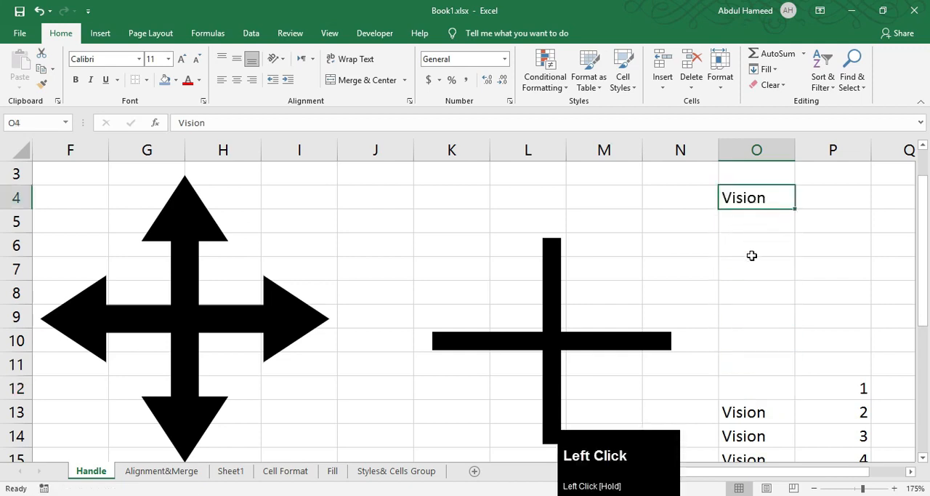
View the select handle illustration and select the range O12:R16 as a selection example
scroll(256, 384, "left", 3)
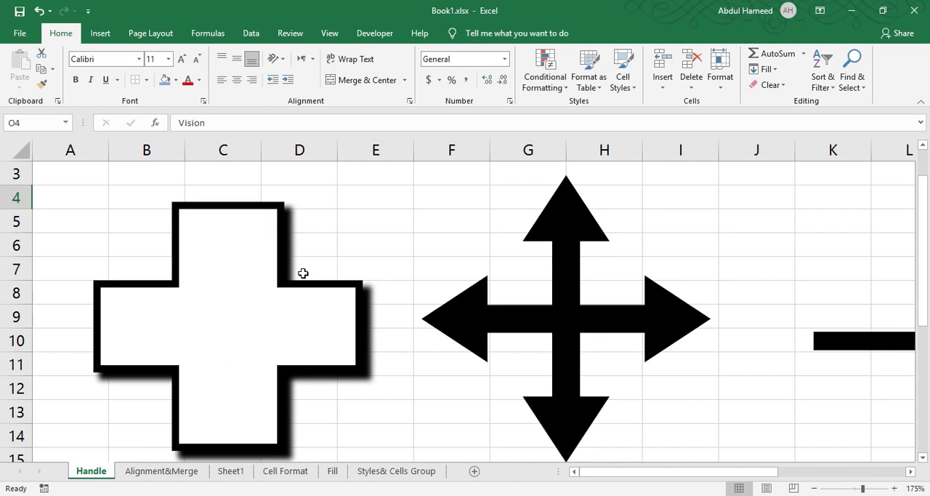
scroll(528, 312, "down", 4)
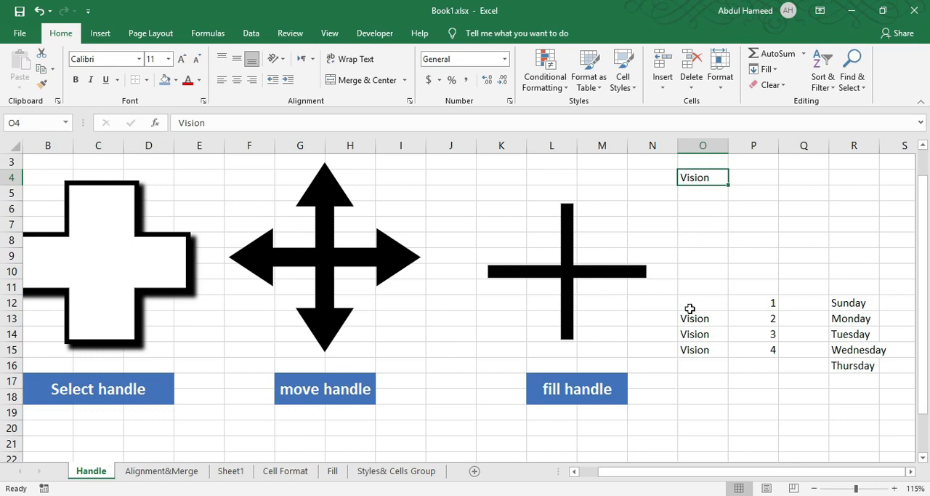
left_click_drag(697, 304, 876, 368)
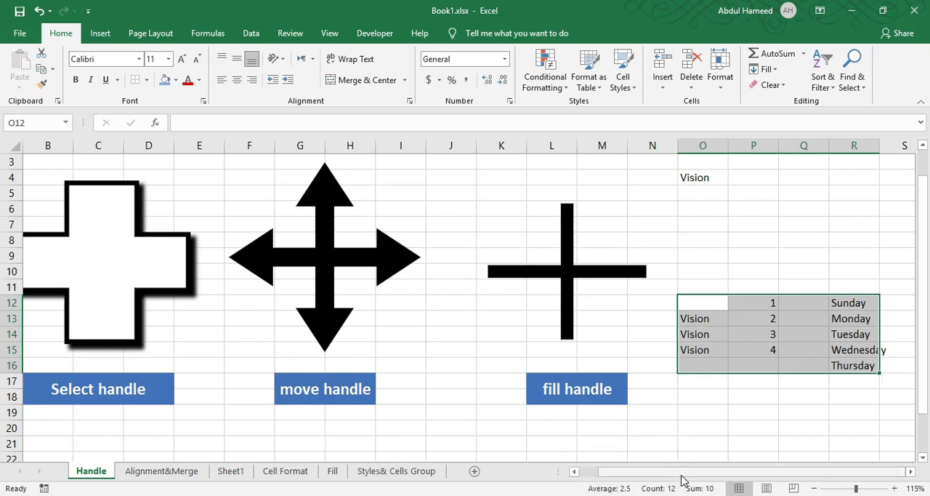
On the Cell Format sheet, apply the dollar Accounting format to the amounts in A3:A11 and auto-fit column A
key("ctrl+b")
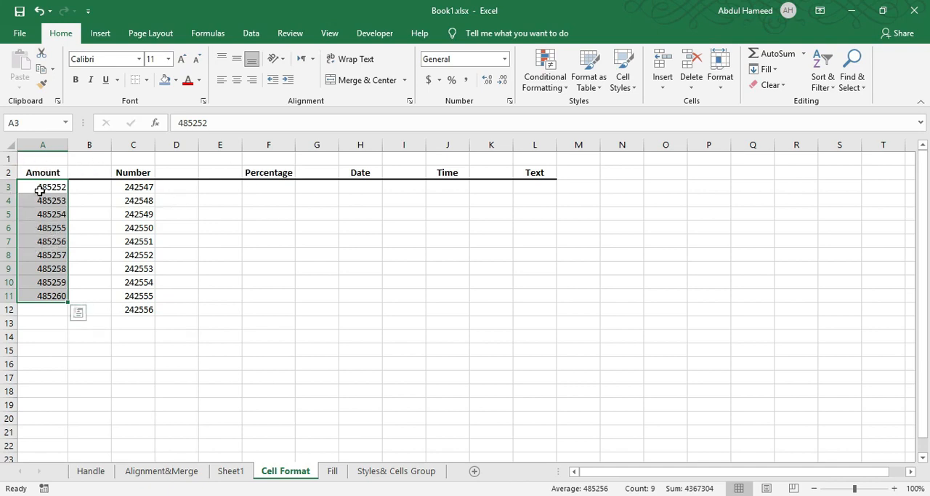
left_click(429, 80)
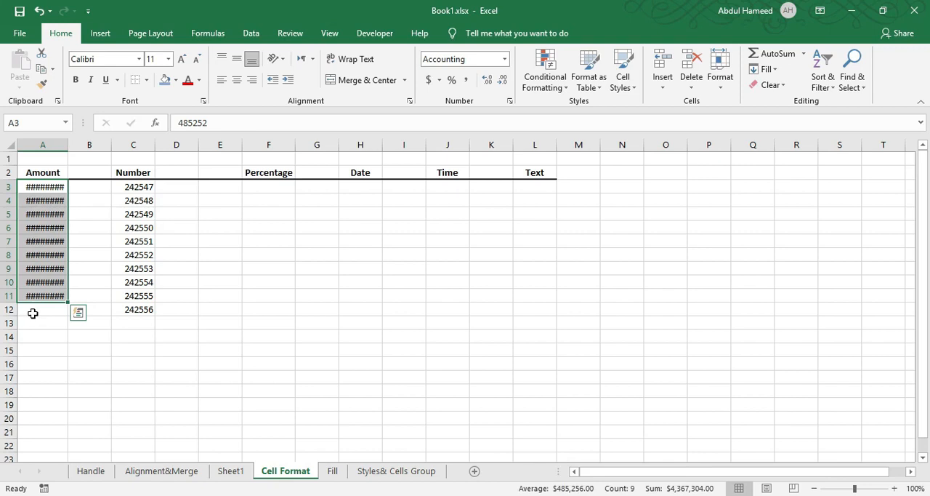
scroll(41, 228, "up", 7, "ctrl")
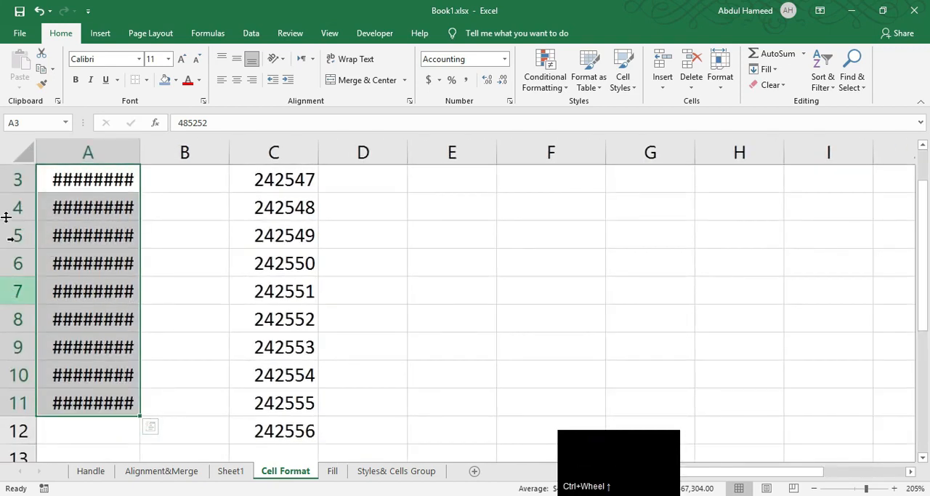
scroll(10, 235, "up", 1)
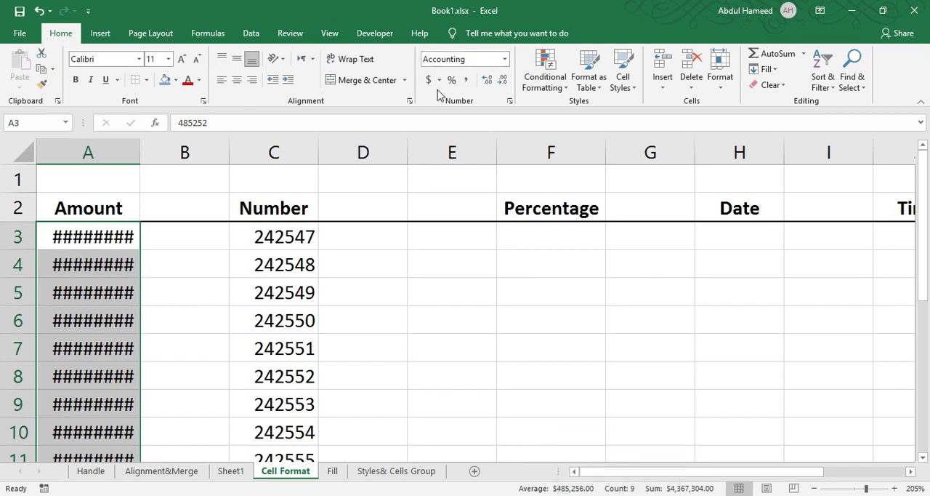
mouse_move(82, 241)
double_click(139, 148)
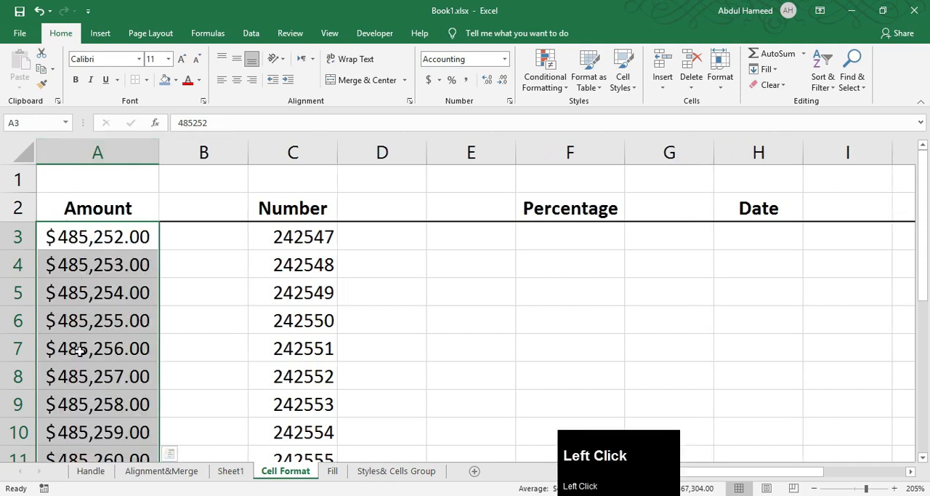
Apply Comma Style to the values in C3:C12 under the Number heading
left_click_drag(274, 237, 301, 396)
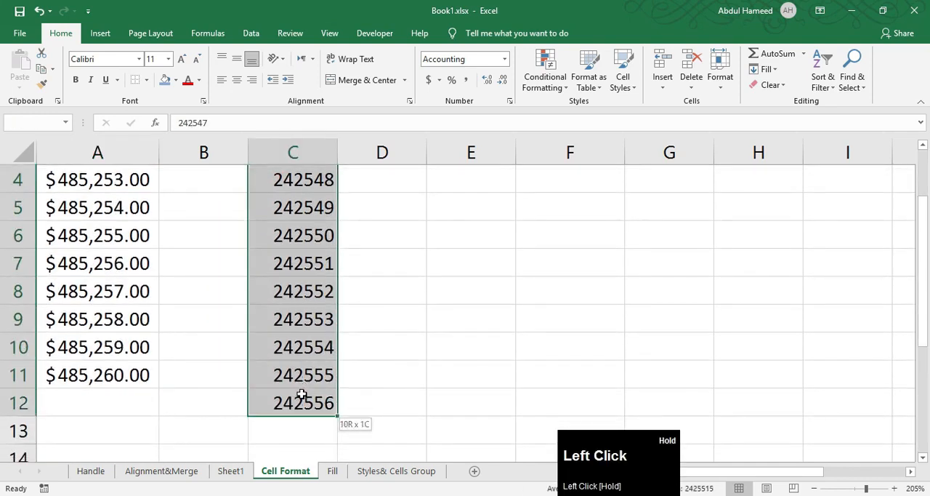
scroll(303, 212, "up", 1)
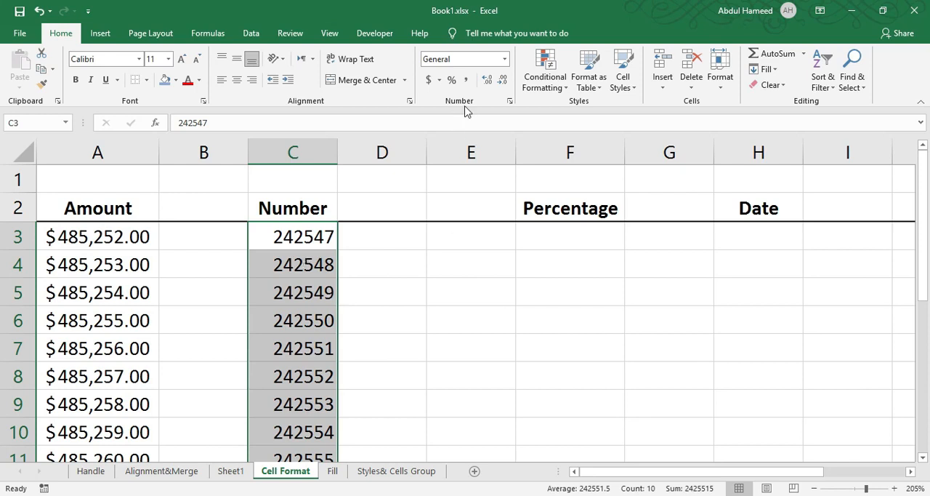
left_click(466, 80)
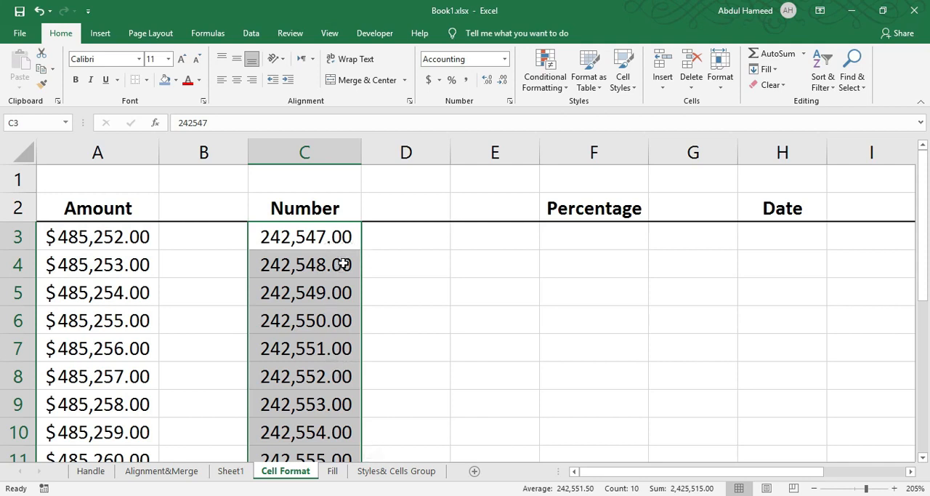
Remove both decimal places from the values in C3:C12, and add the two decimal places back
left_click(502, 80)
left_click(502, 80)
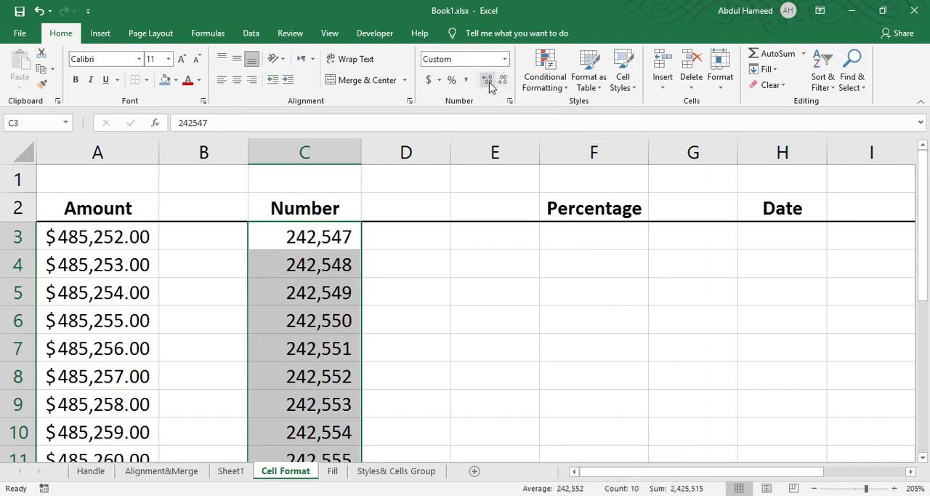
left_click(486, 80)
left_click(487, 80)
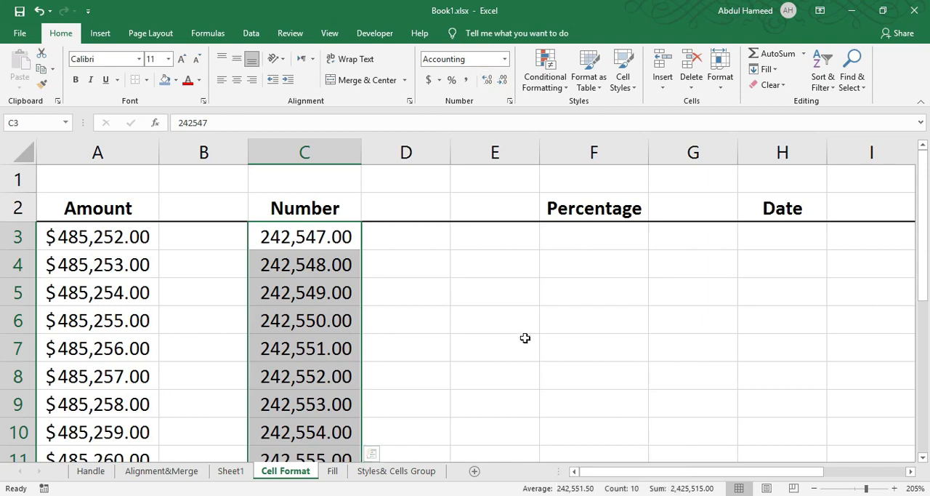
Apply the Percentage format to the empty cells under the Percentage heading in column F, starting at F3
left_click_drag(561, 243, 572, 441)
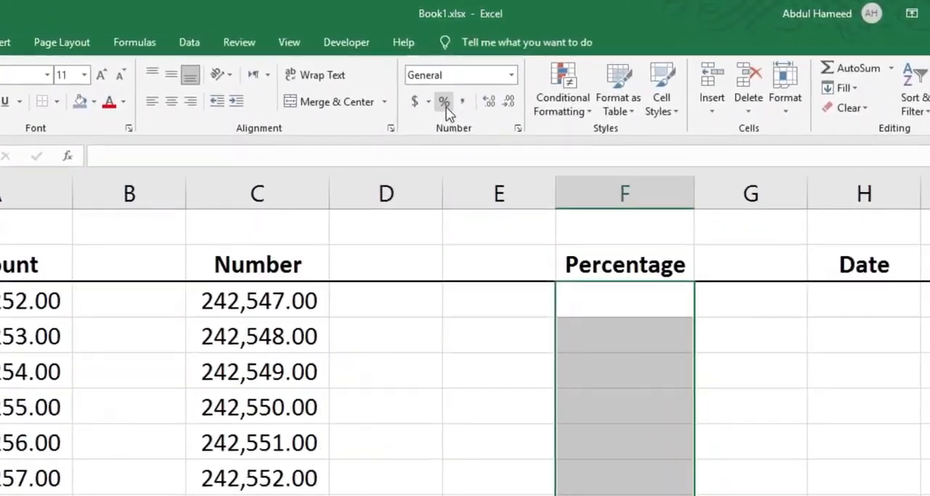
left_click(447, 93)
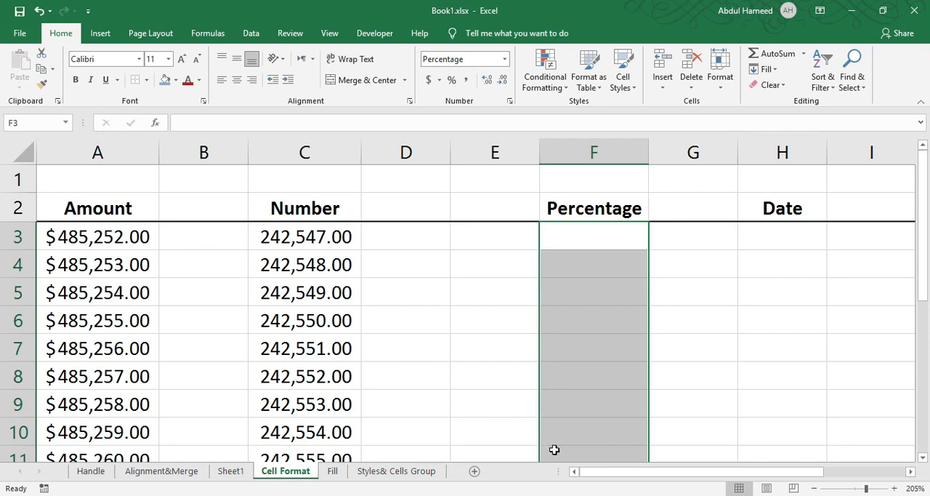
Enter the percentages 3, 6, 8, 5, 4 and 5 in F3:F8 under the Percentage heading
left_click(564, 255)
left_click(567, 229)
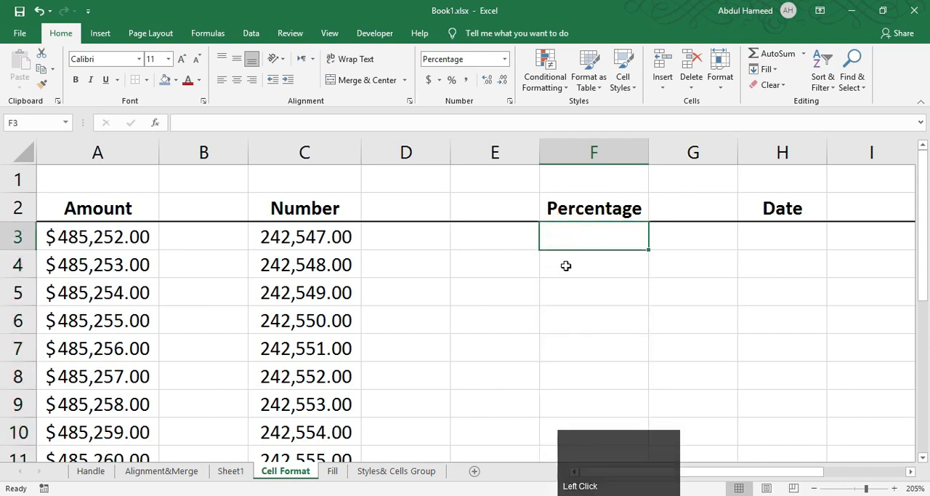
type("3")
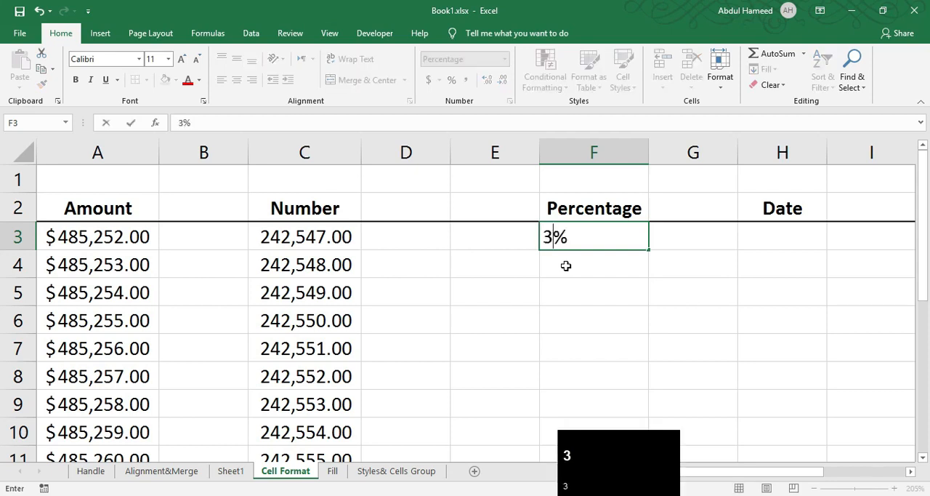
key("Down")
type("6")
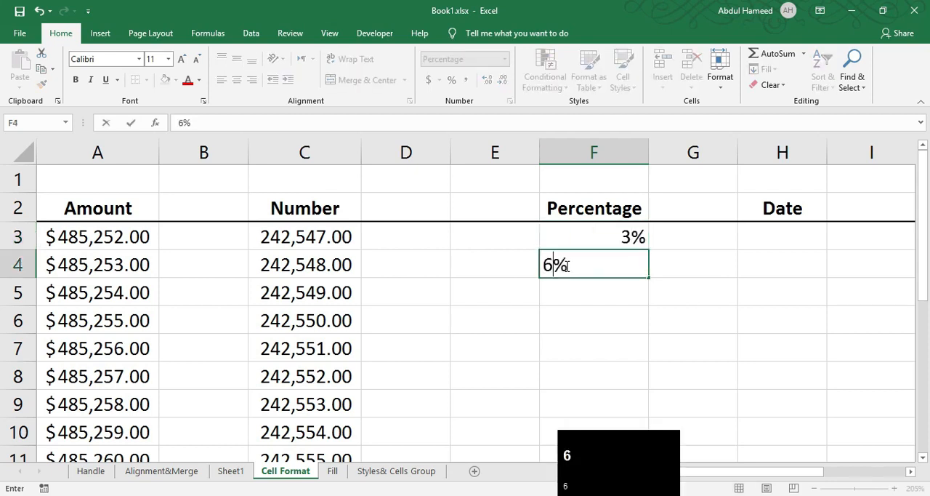
key("Down")
type("8")
key("Down")
type("5")
key("Down")
type("4")
key("Down")
type("5")
key("Down")
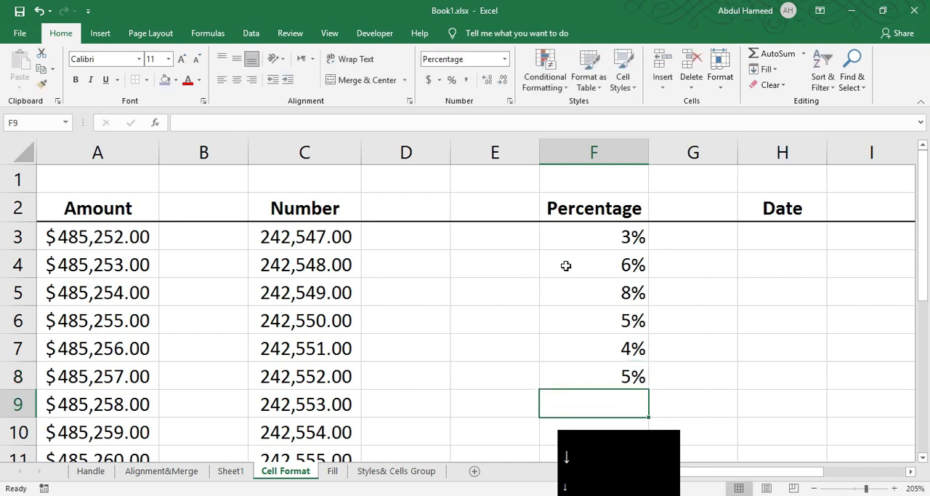
Enter the plain numbers 5, 56, 5 and 4 in E3:E6 beside the percentage values
left_click(458, 245)
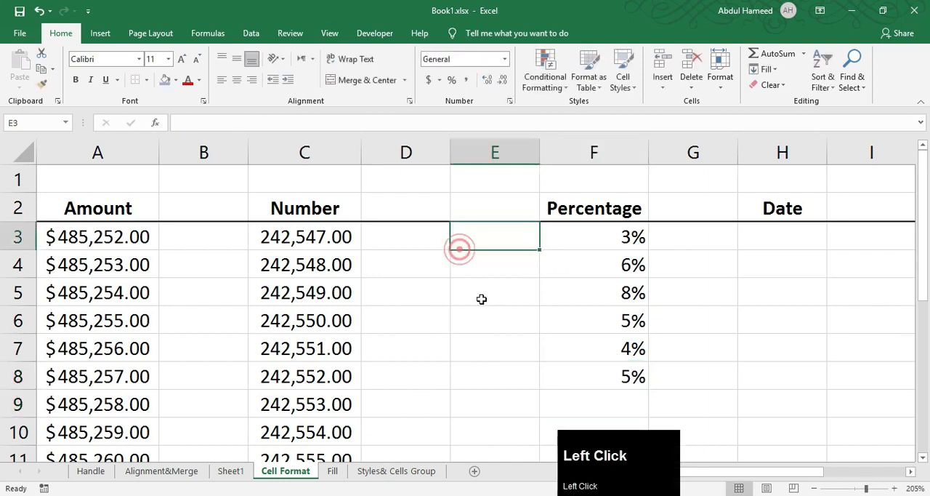
type("5")
key("Down")
type("56")
key("Down")
type("5")
key("Down")
type("4")
key("Down")
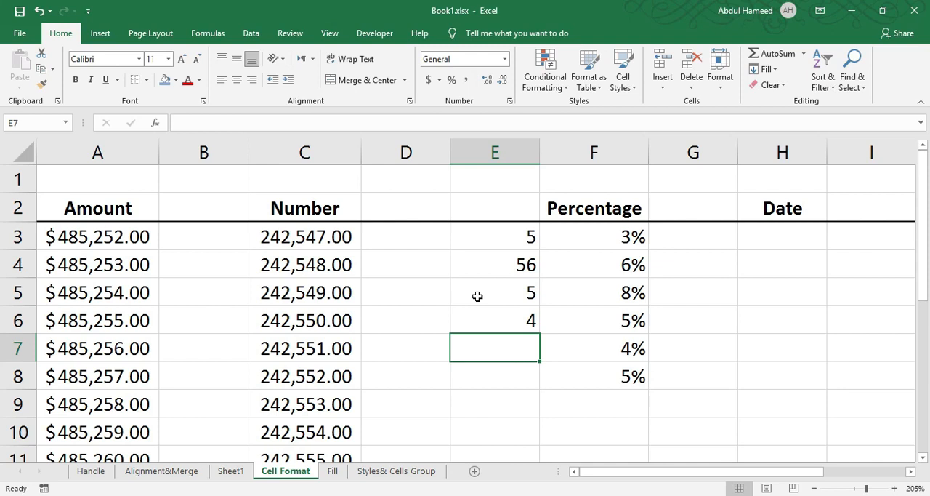
Insert the current time in H3 under the Date heading
left_click_drag(667, 472, 738, 469)
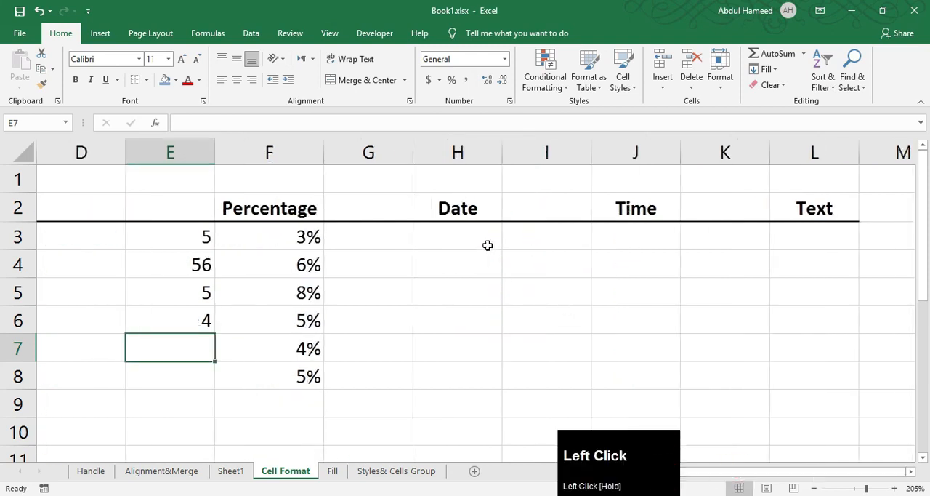
left_click(442, 238)
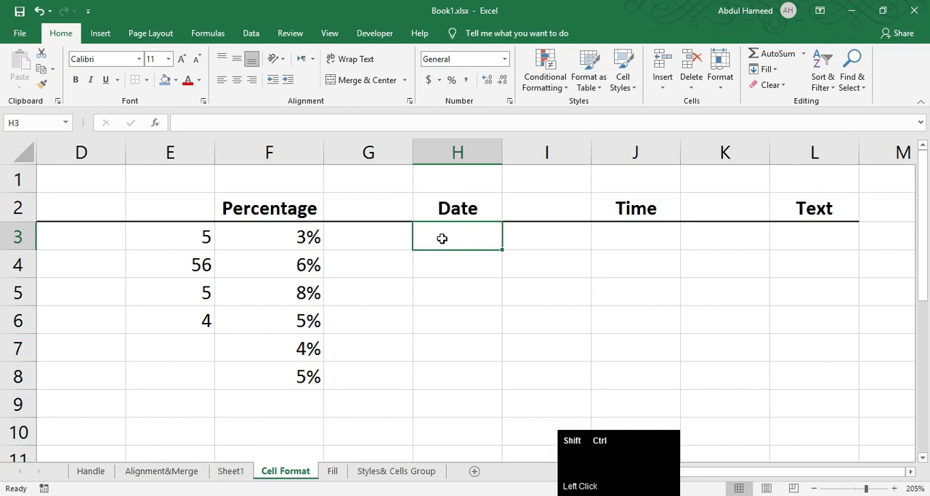
key("ctrl+shift+semicolon")
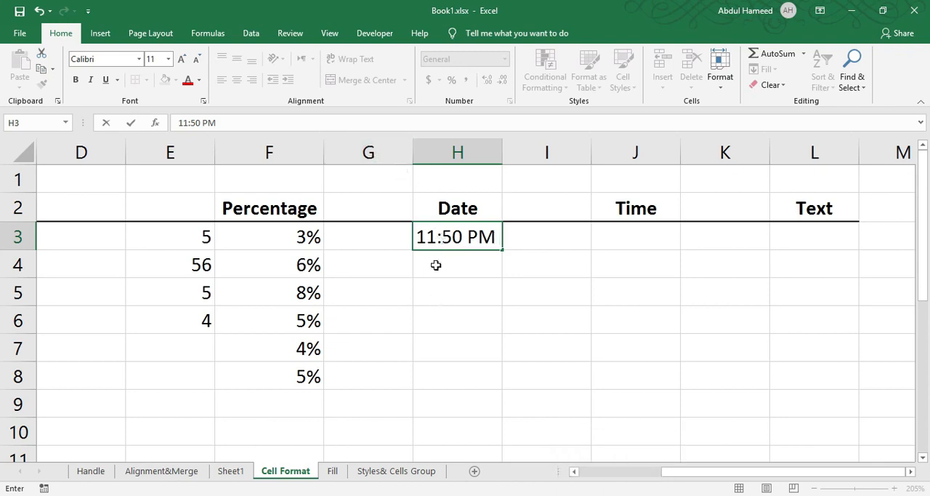
left_click(468, 267)
left_click(473, 244)
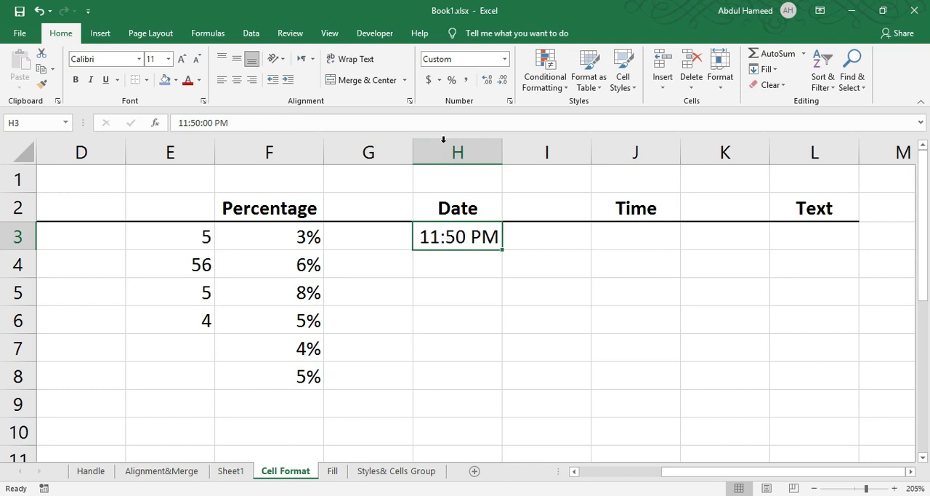
left_click(508, 59)
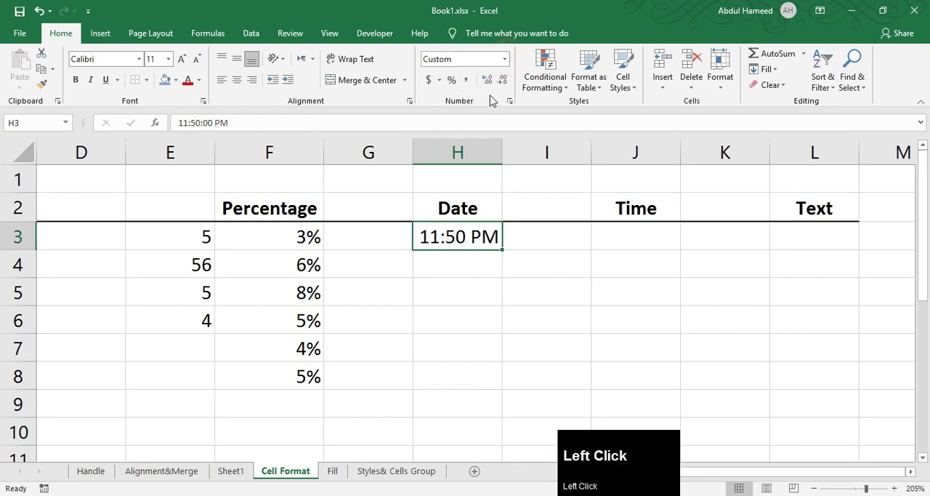
left_click(505, 58)
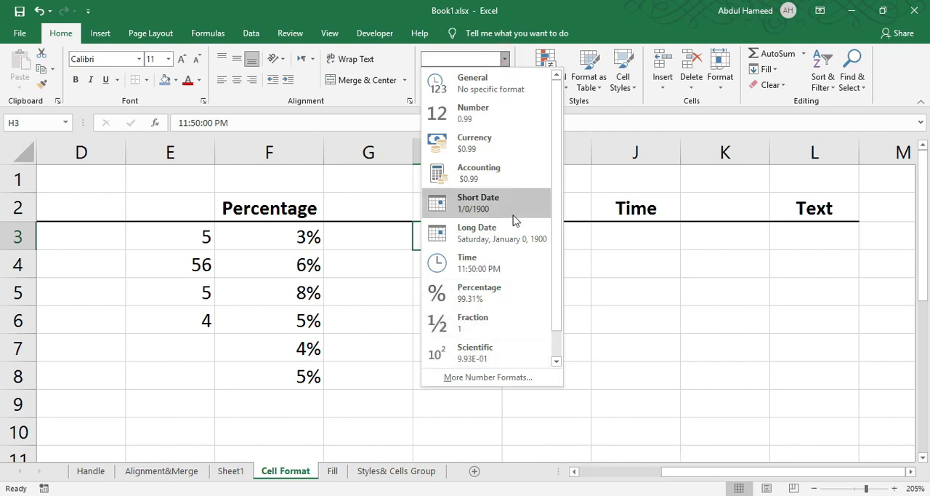
left_click(481, 290)
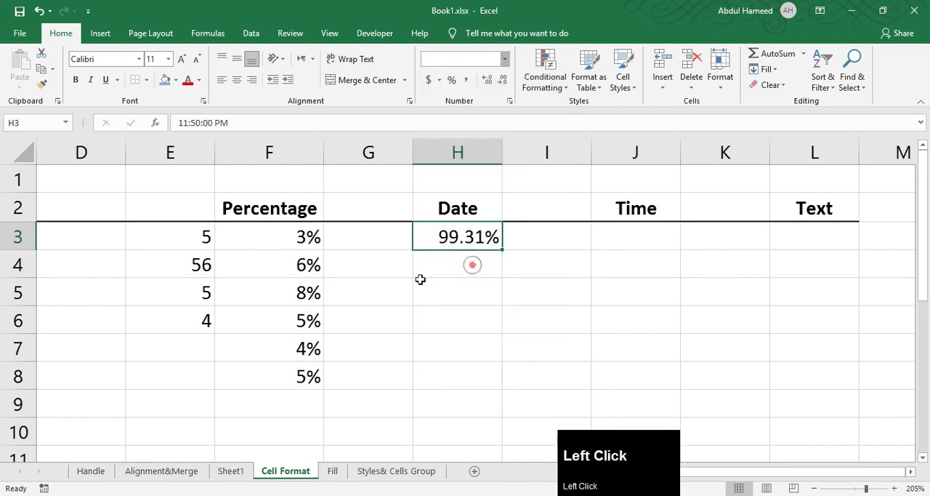
key("ctrl+z")
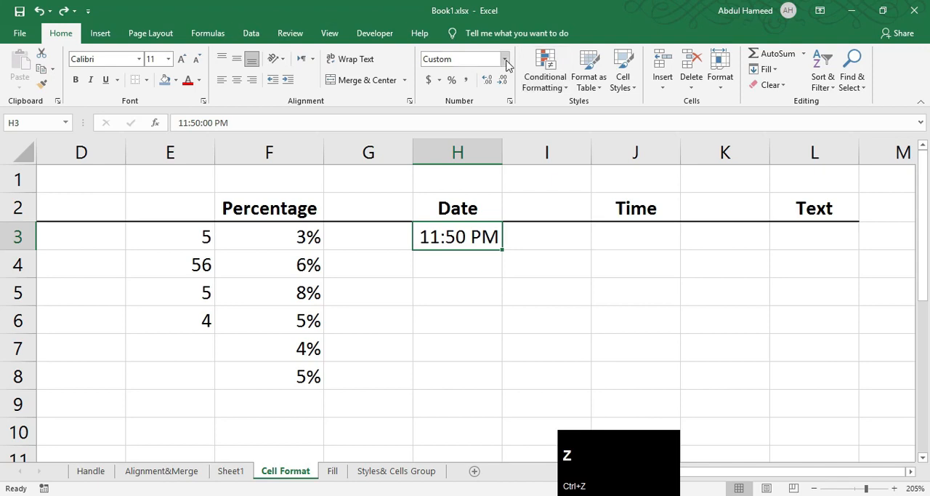
Apply the Time number format to the time in H3
left_click(505, 58)
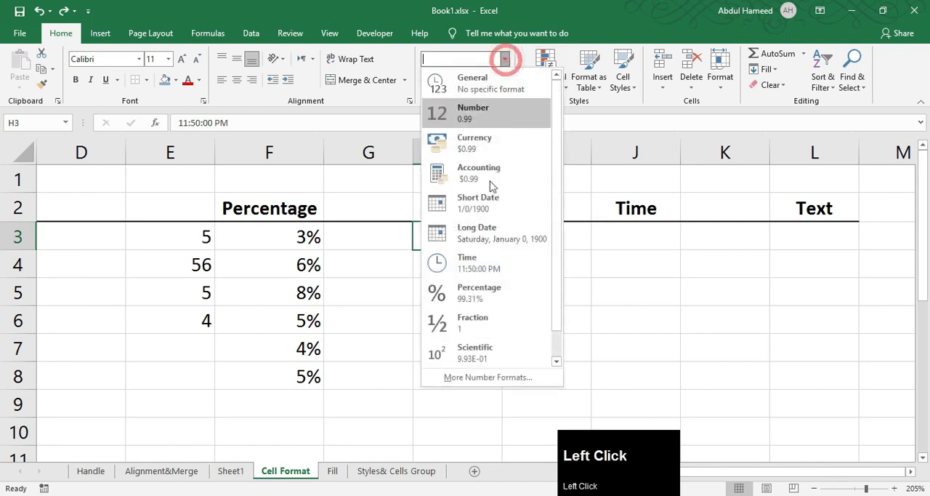
left_click(474, 265)
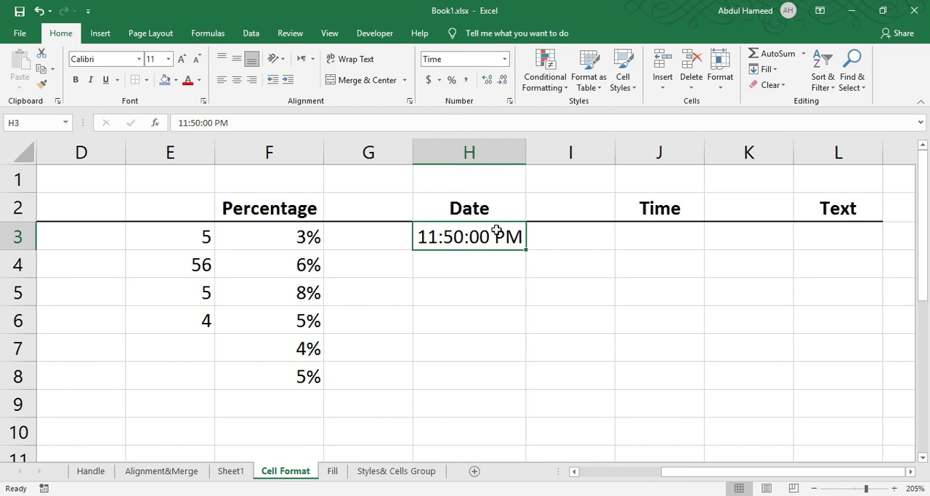
left_click(509, 100)
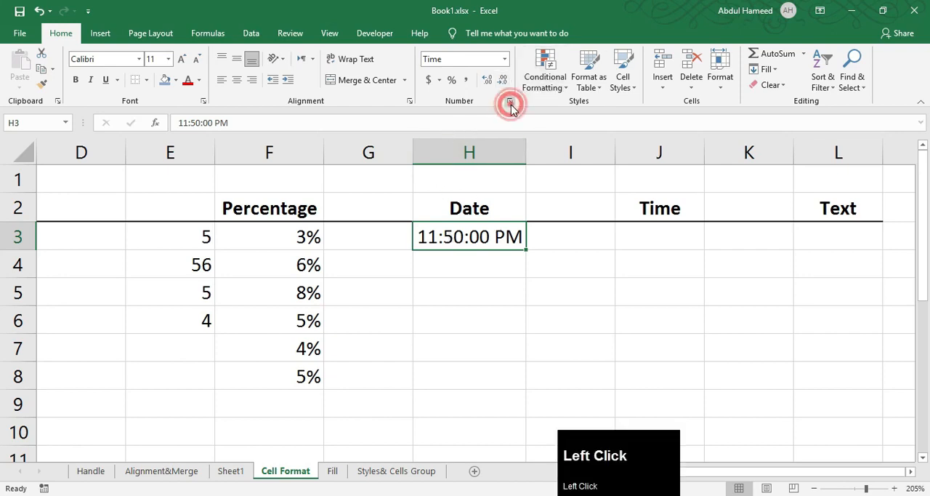
left_click(586, 353)
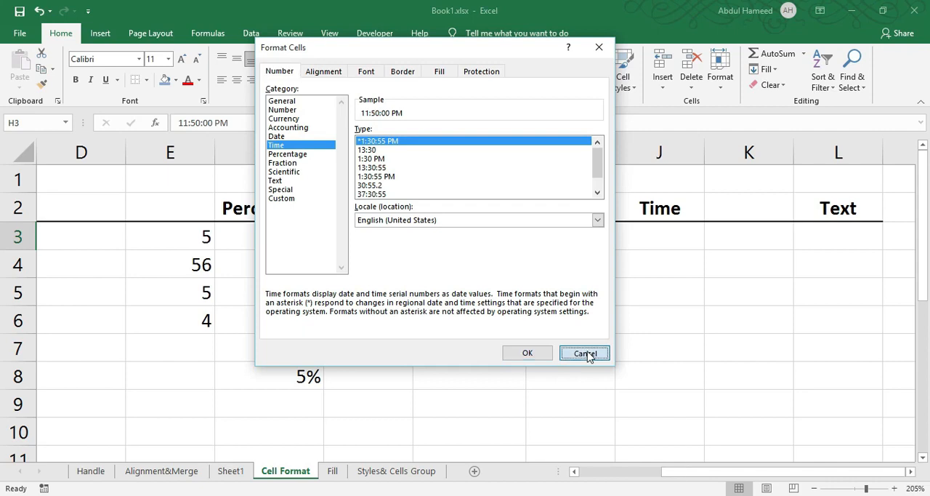
Try several time types for H3 in Format Cells and apply the date-and-time type 3/14/12 1:30 PM
right_click(452, 246)
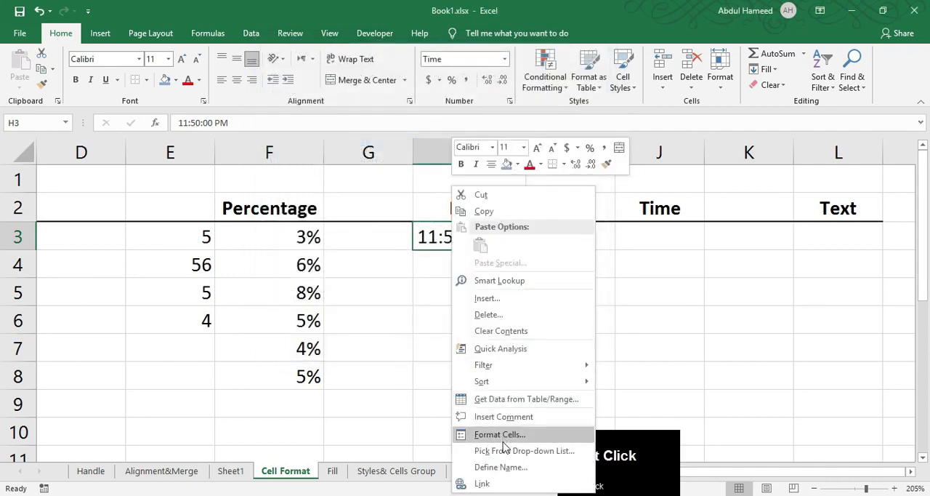
left_click(505, 434)
left_click_drag(384, 174, 545, 41)
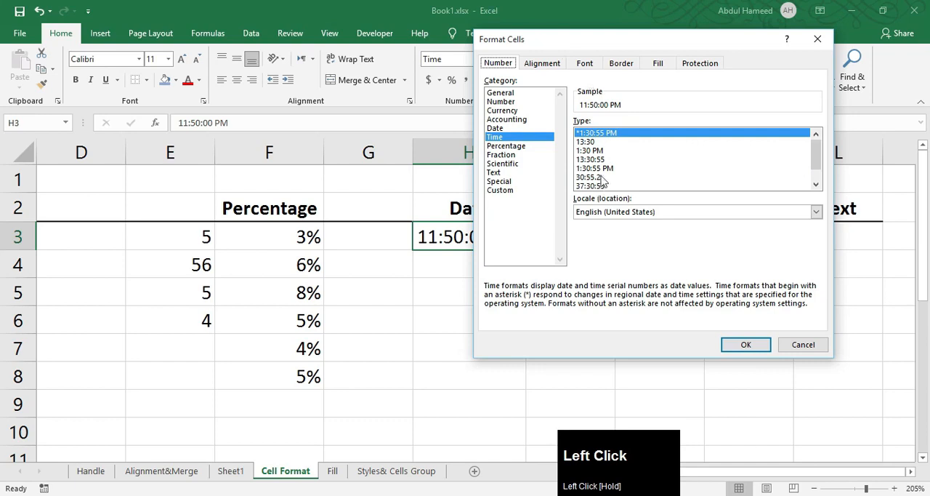
left_click(602, 176)
scroll(603, 174, "down", 1)
left_click(603, 169)
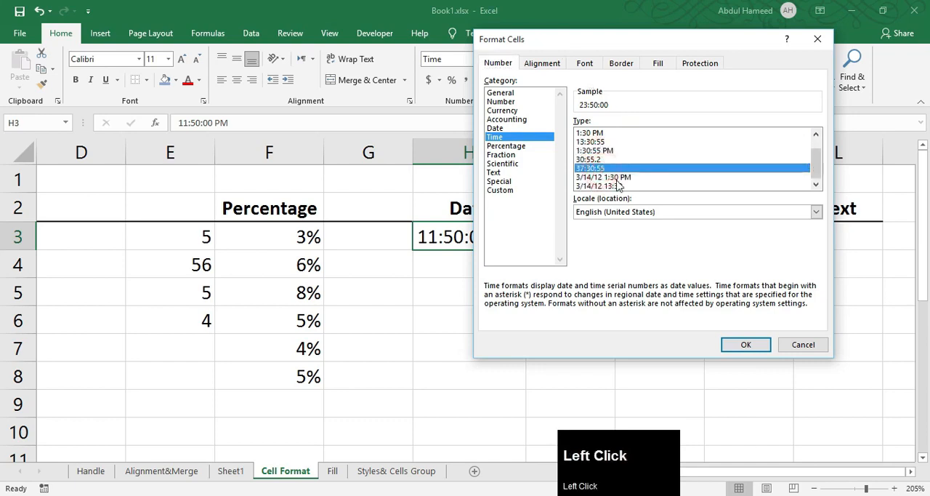
scroll(617, 186, "down", 1)
left_click(588, 151)
left_click(590, 132)
left_click(589, 141)
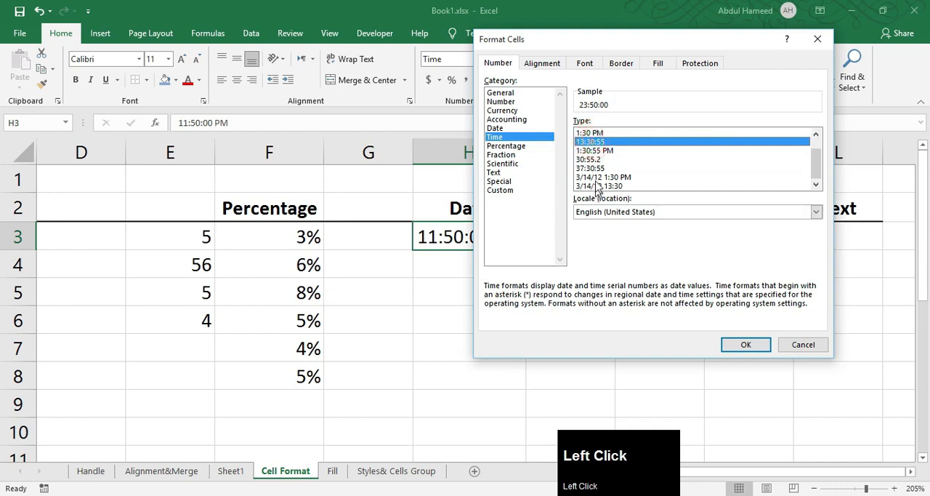
left_click(597, 178)
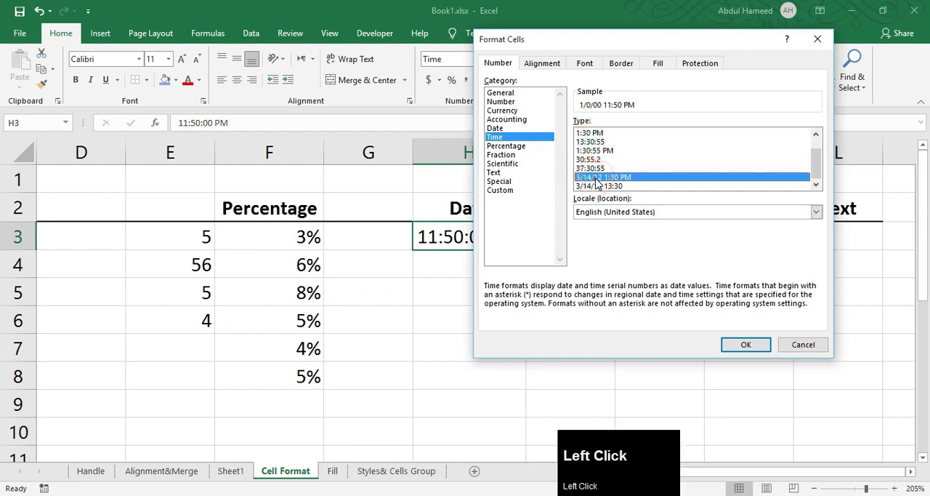
left_click(745, 345)
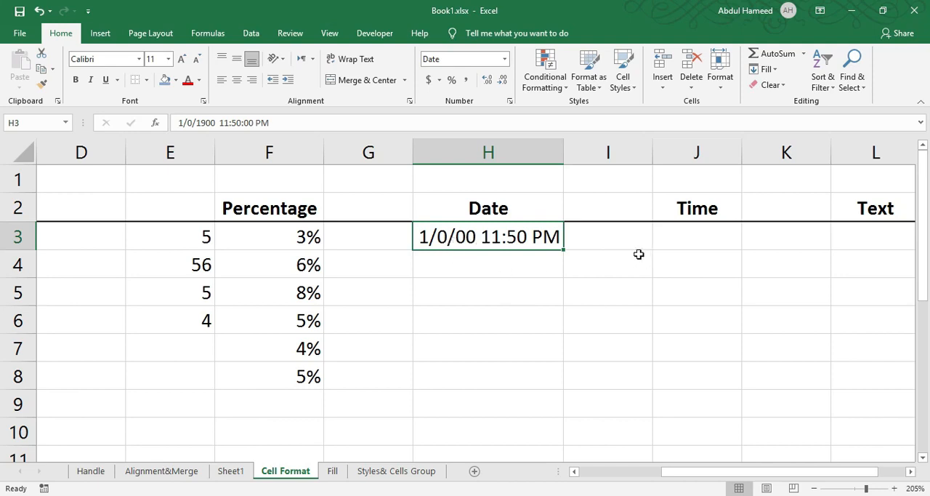
Insert the current date in J3 and keep that cell selected
left_click(648, 221)
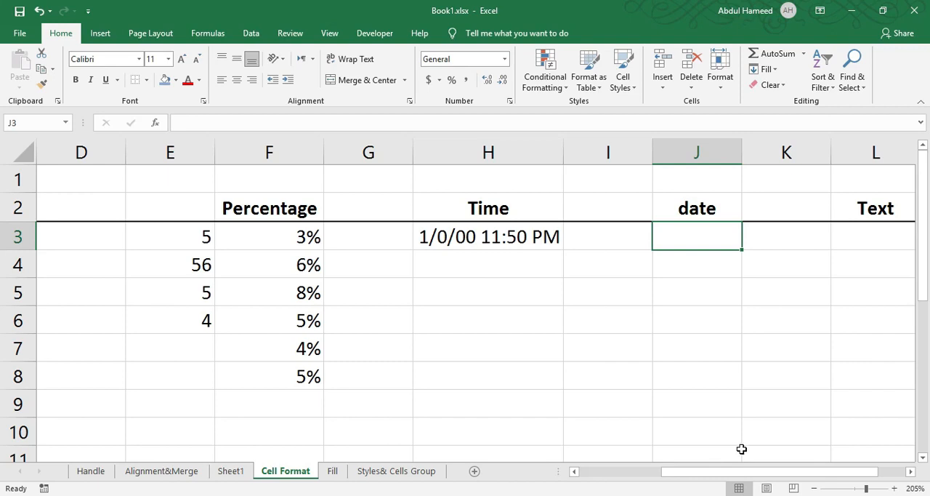
key("ctrl+semicolon")
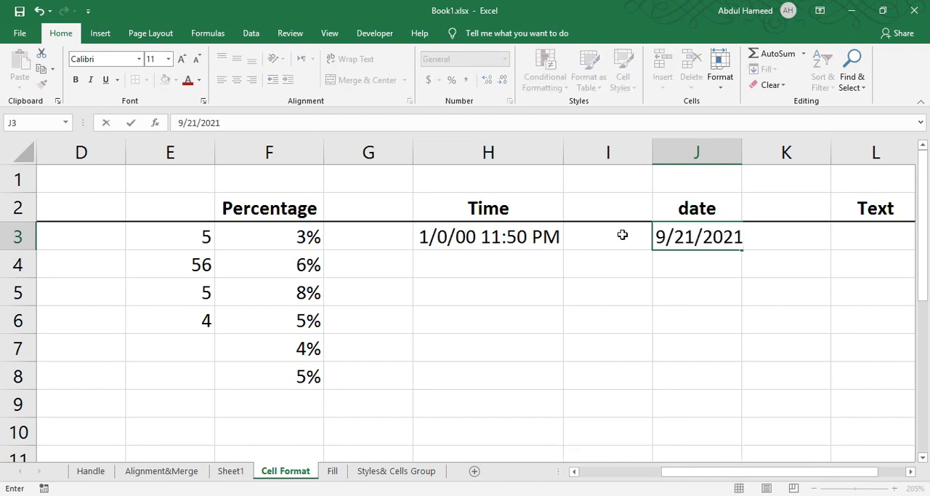
left_click(681, 237)
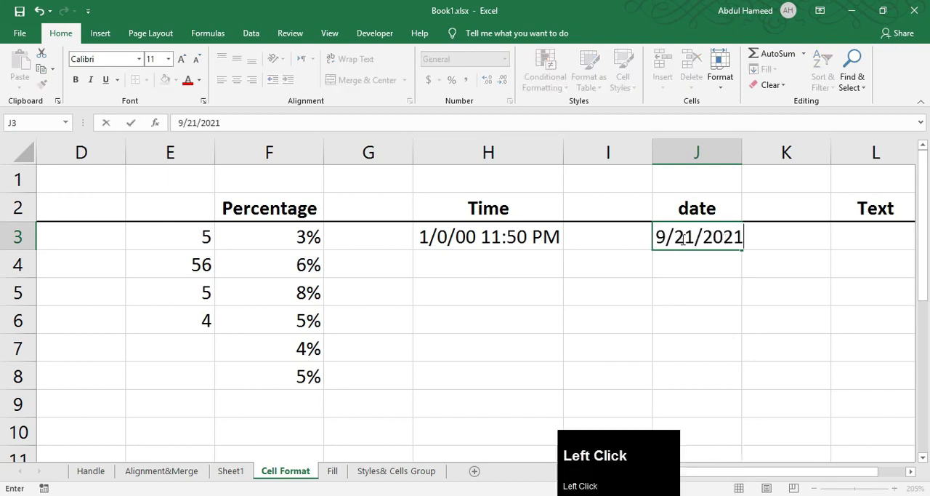
left_click(671, 350)
left_click(674, 239)
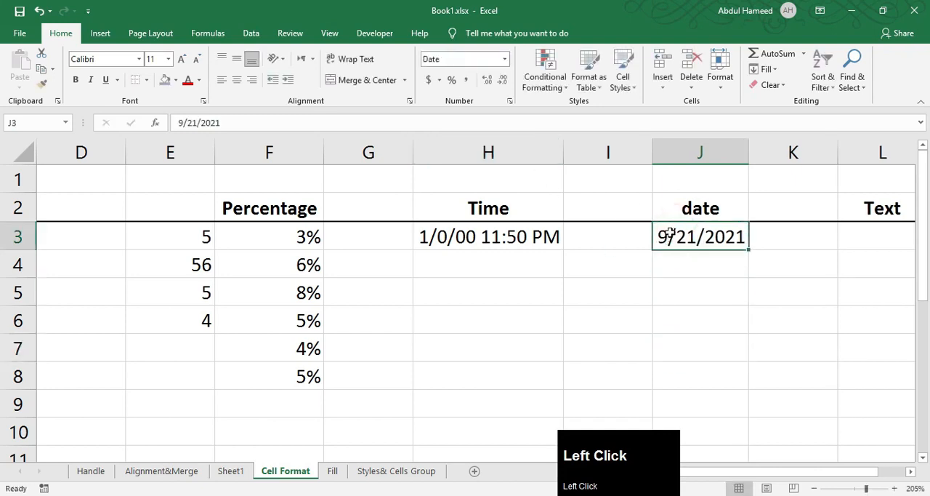
Format the date in J3 as Long Date, and change its date type to 14-Mar-12 in Format Cells
left_click(505, 59)
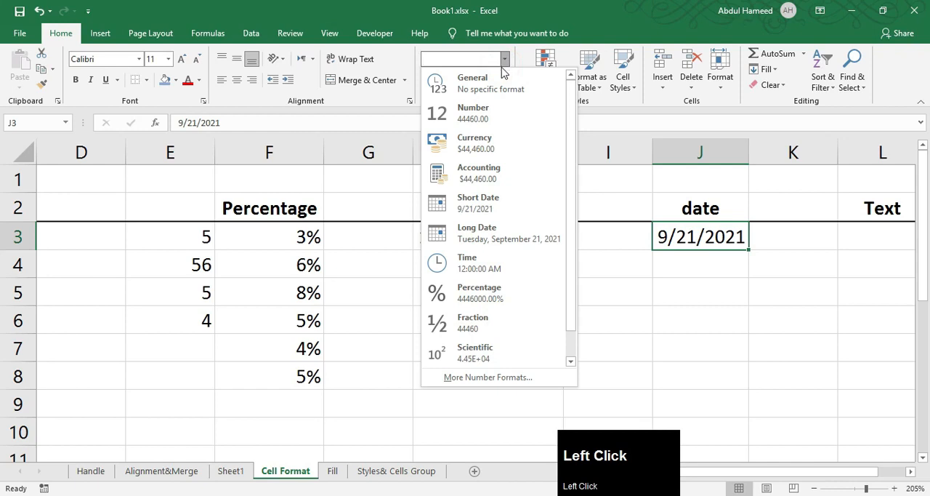
left_click(500, 234)
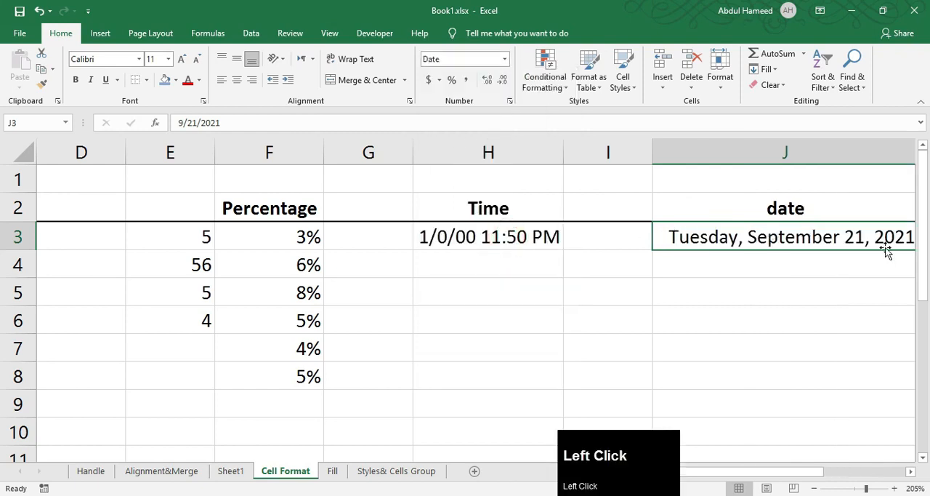
left_click(509, 107)
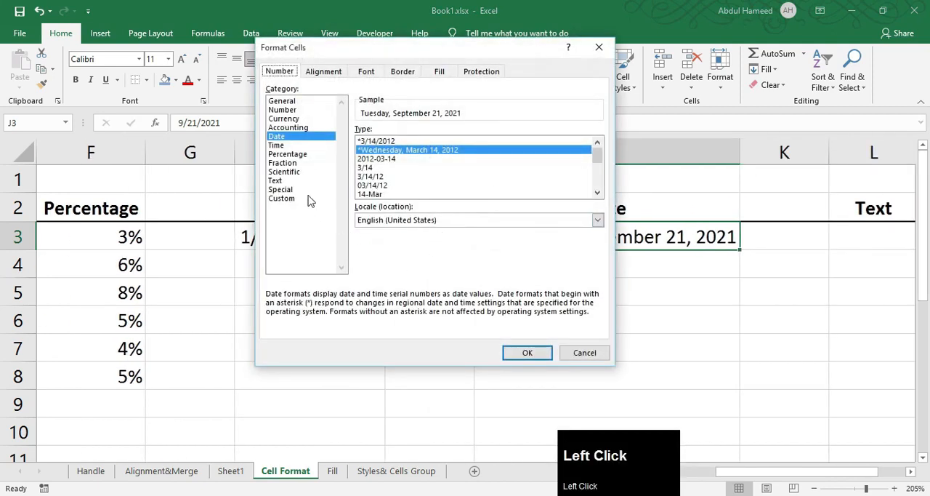
left_click(367, 158)
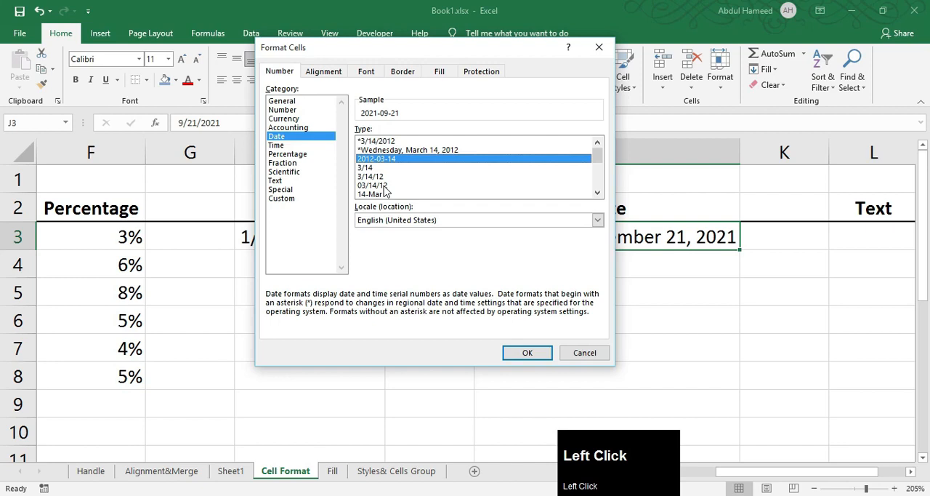
scroll(384, 195, "down", 1)
left_click(381, 176)
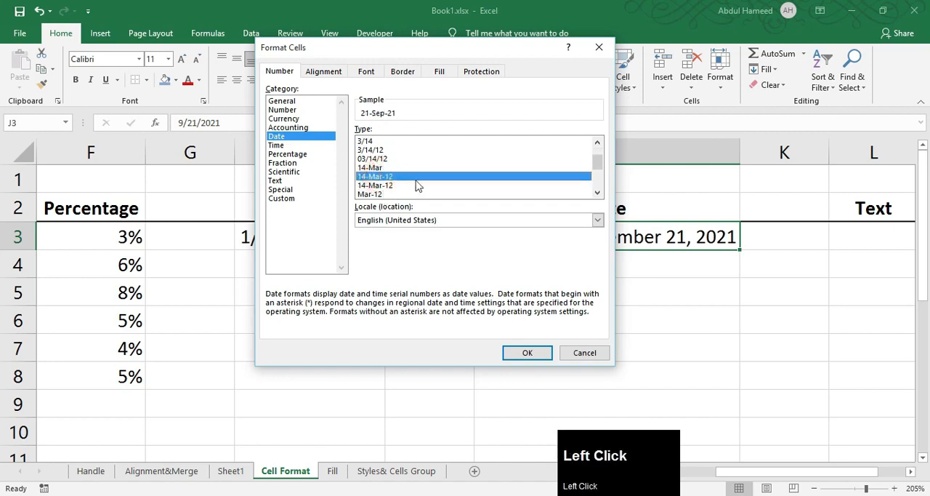
left_click(527, 352)
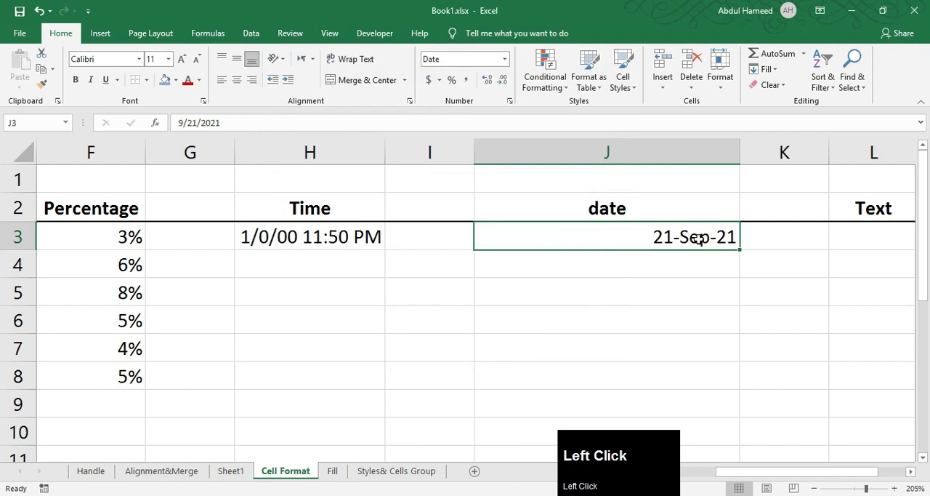
On the Fill sheet, enter 1 in B4 and 2 in B5, and fill the number series down to B22
left_click(333, 470)
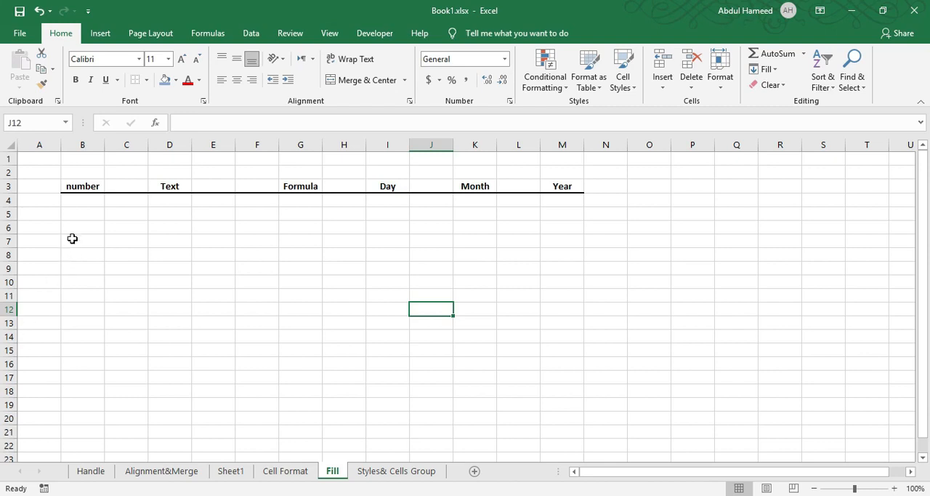
left_click(85, 202)
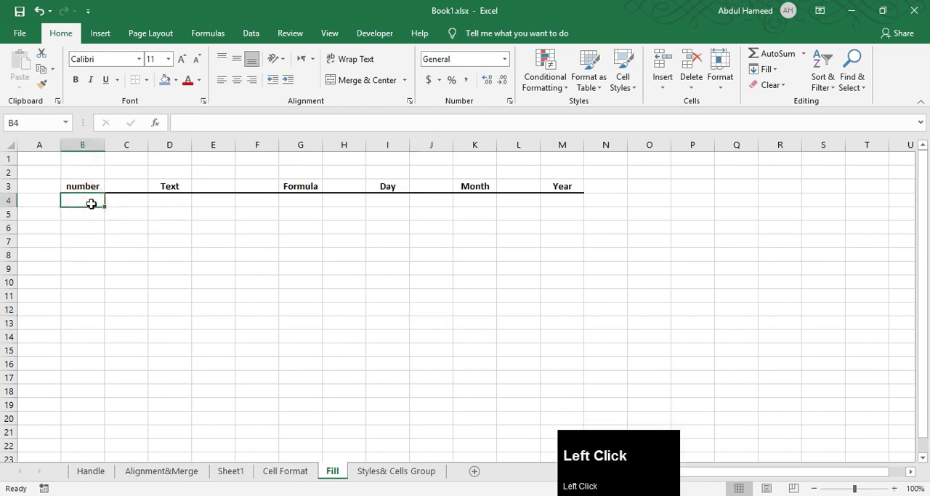
type("1")
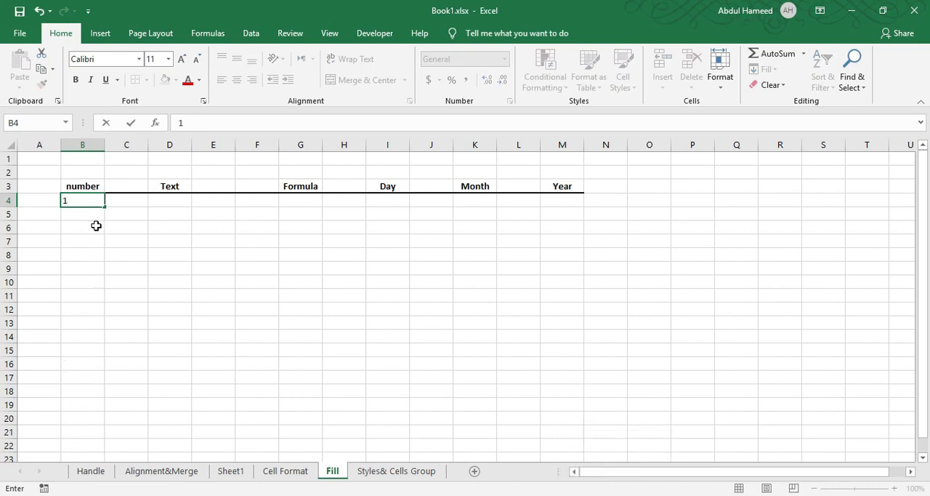
left_click(90, 215)
type("2")
left_click(133, 255)
left_click(85, 196)
left_click_drag(86, 208, 95, 446)
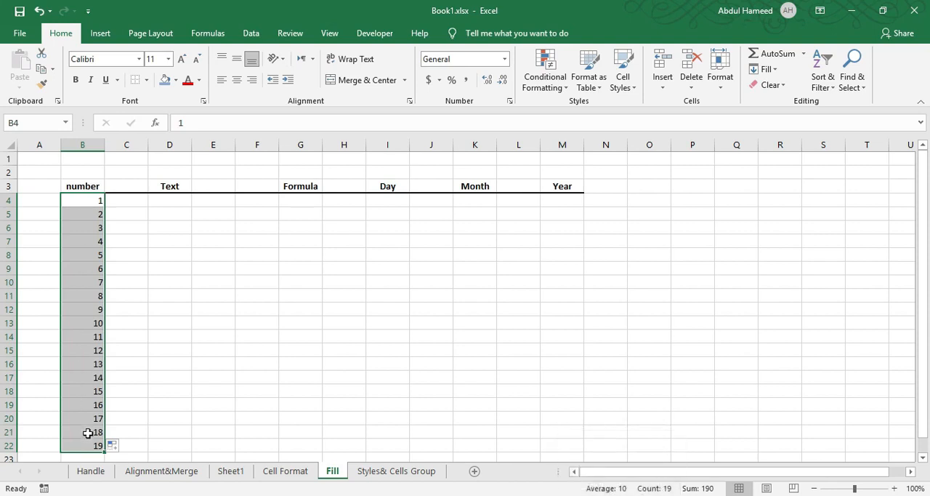
Enter Excel1 in D4 under Text and fill the numbered text series down to D22
left_click(168, 206)
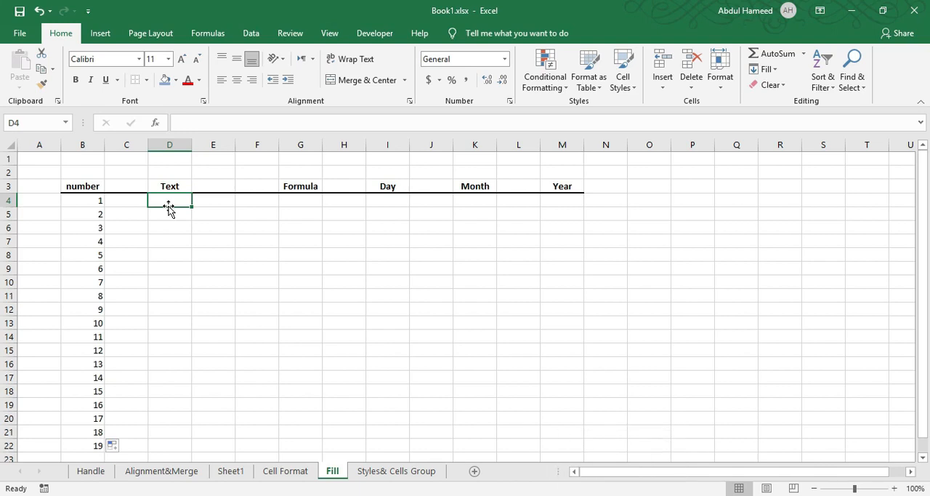
type("Excel")
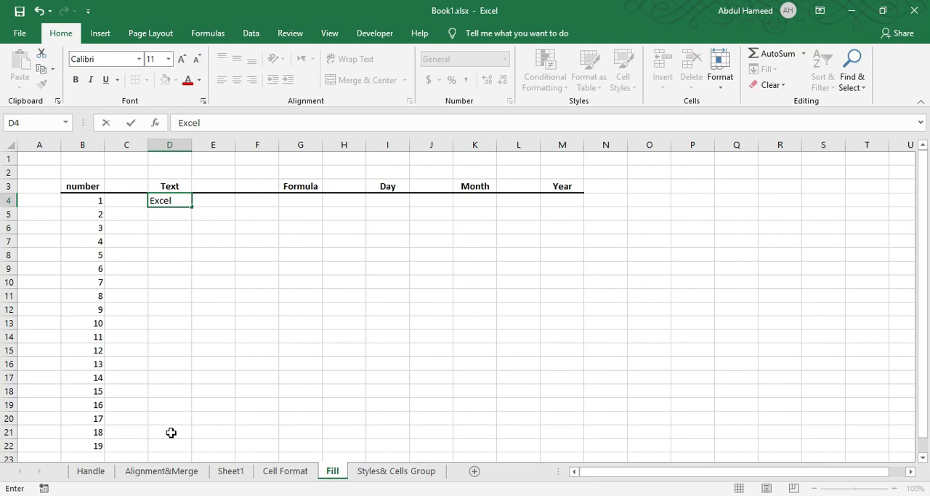
type("1")
key("ctrl")
left_click_drag(191, 207, 169, 448)
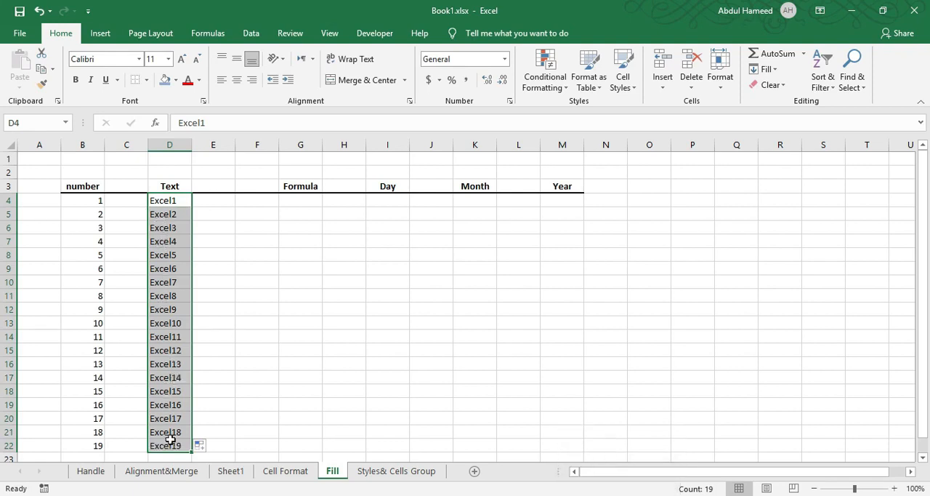
Enter 3 in E4 and 4 in F4 as the input values for the Formula column
left_click(298, 198)
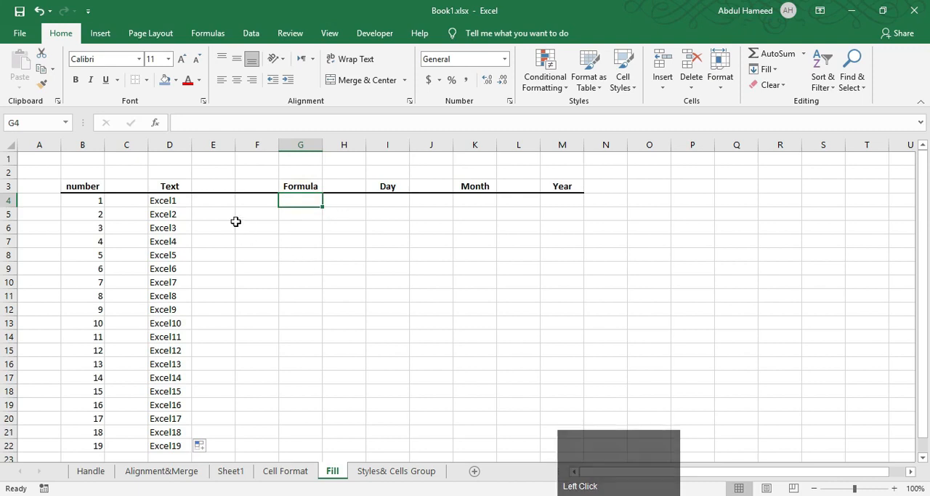
left_click(214, 206)
type("3")
key("Right")
type("4")
key("Right")
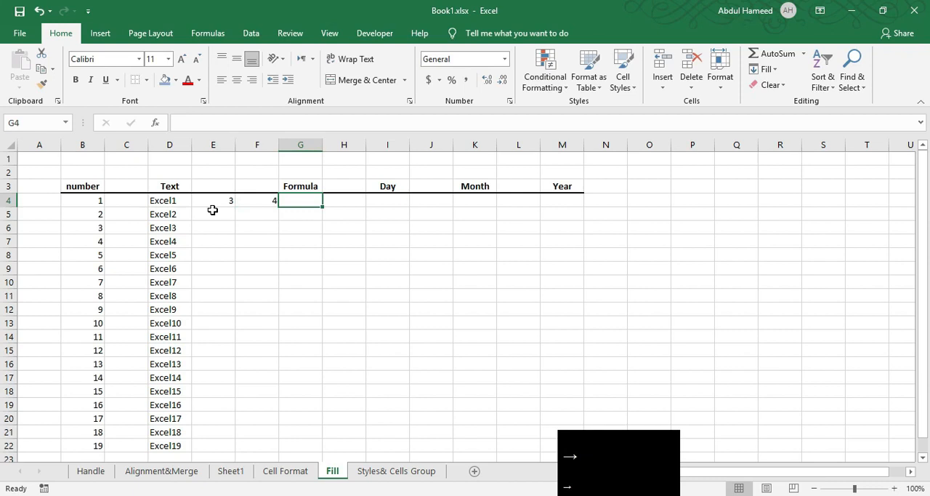
Enter the formula =E4+F4 in G4 under Formula
type("=")
left_click(217, 201)
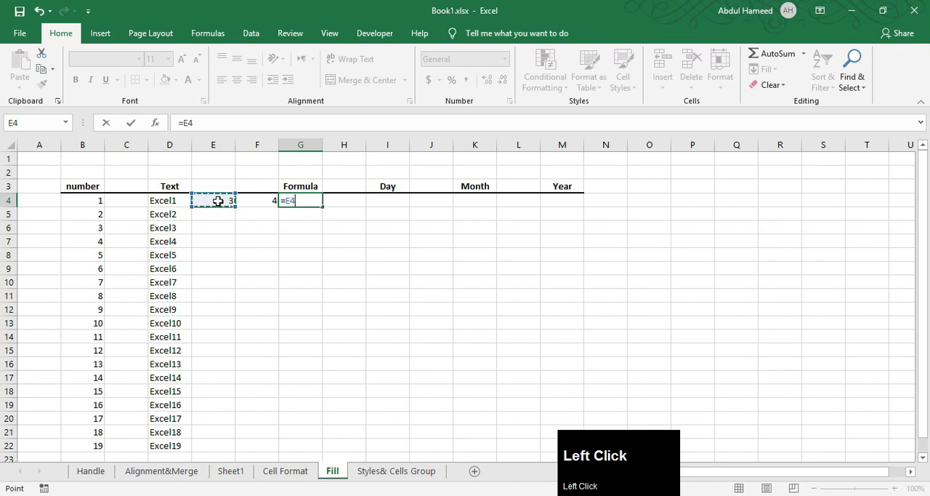
type("+")
key("Num_Lock")
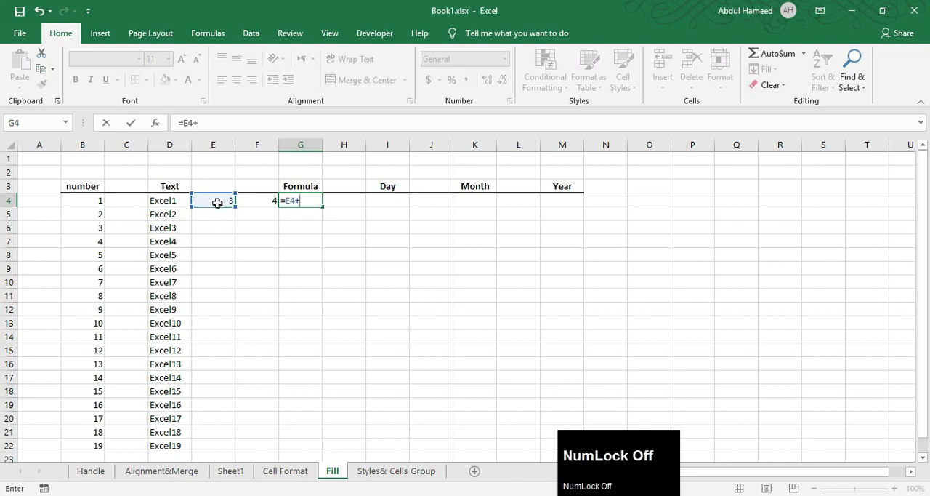
left_click(250, 203)
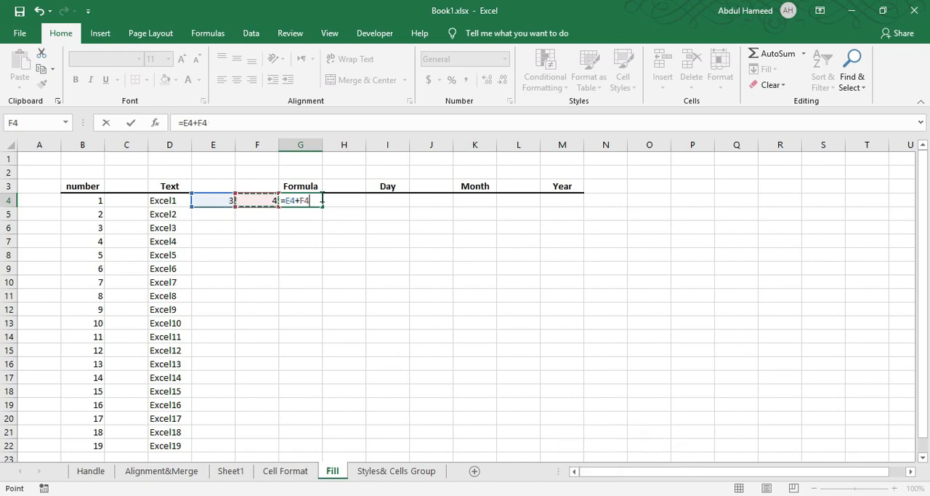
key("Return")
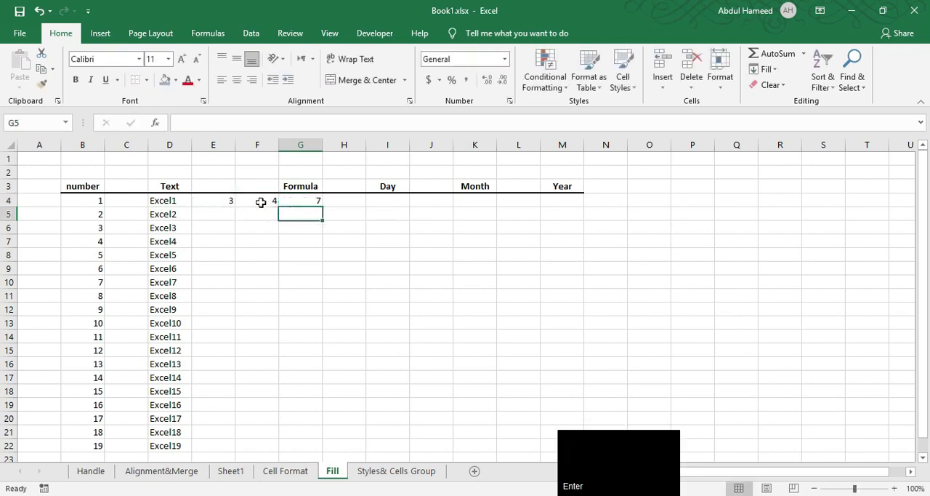
Fill the sum formula from G4 down to G21
left_click(212, 212)
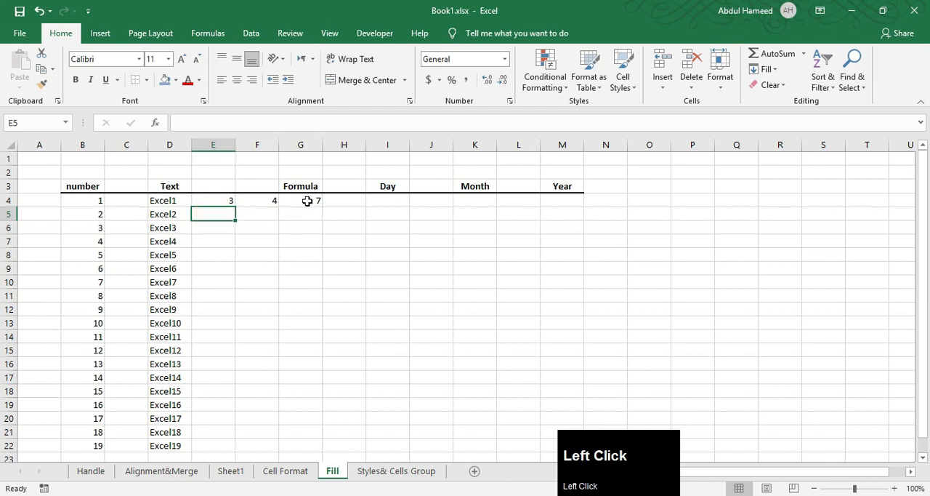
left_click(307, 200)
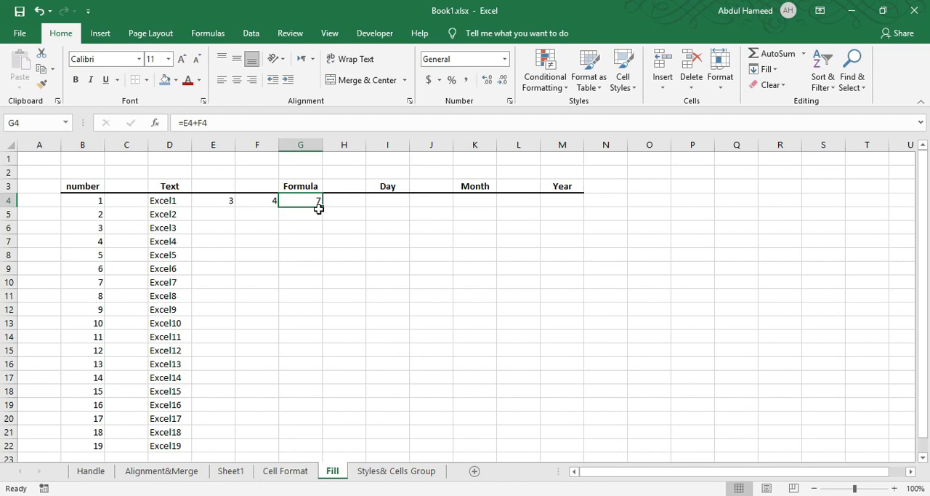
left_click_drag(320, 208, 314, 435)
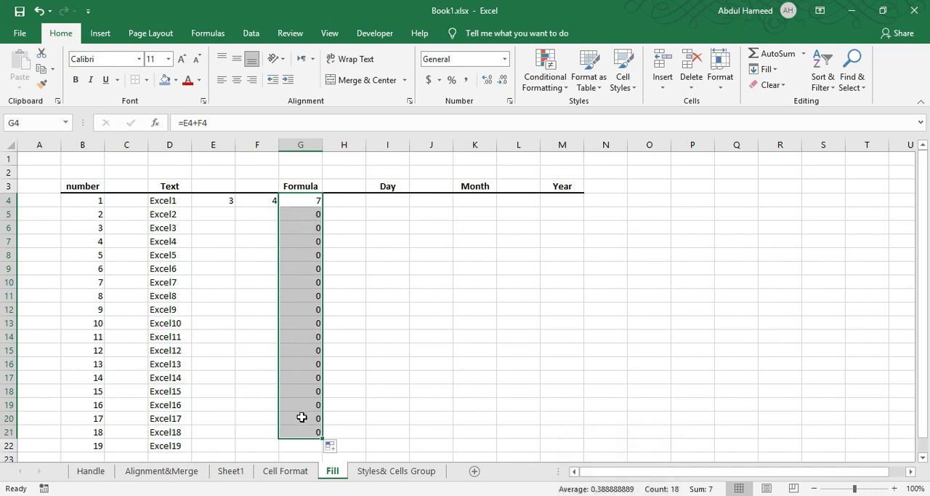
Enter 2 in E5 and 3 in F5 beside the filled formula column
left_click(221, 211)
left_click(252, 216)
left_click(224, 237)
left_click(222, 211)
type("2")
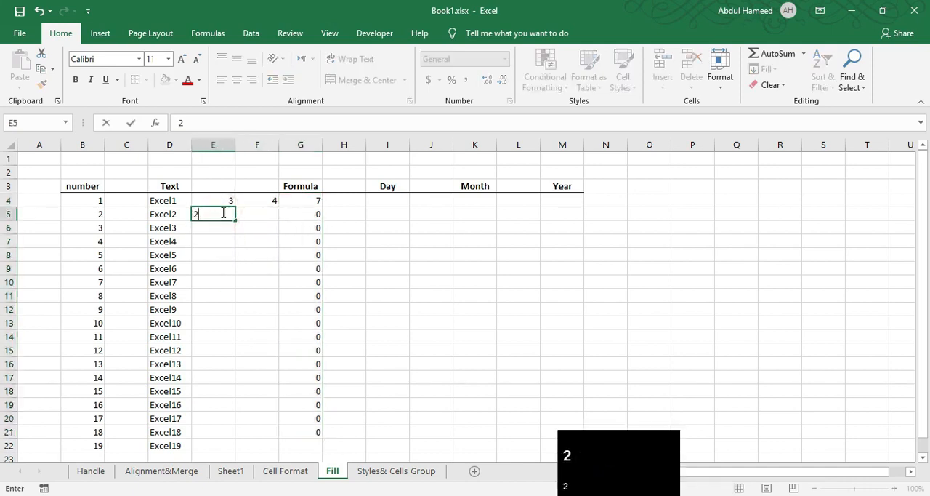
key("Tab")
type("3")
key("Down")
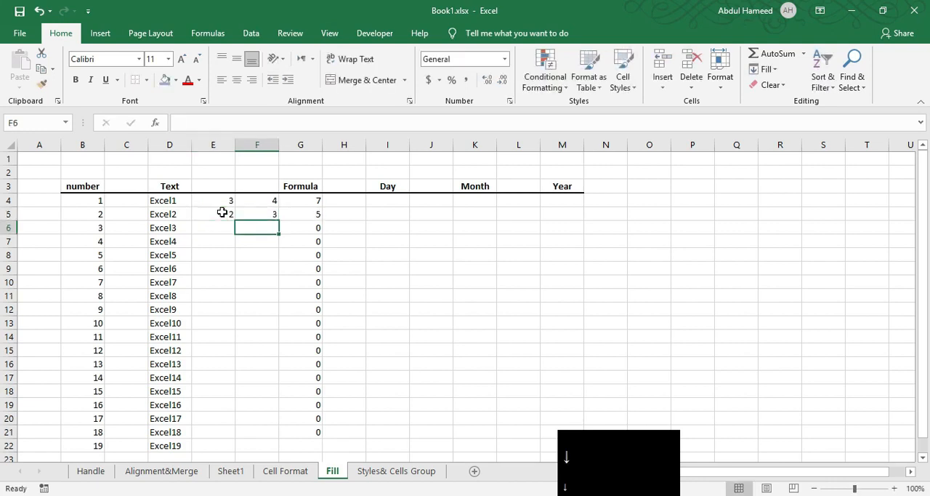
Enter 5 and 7 in E6:F6, and 3 and 6 in E7:F7
key("Left")
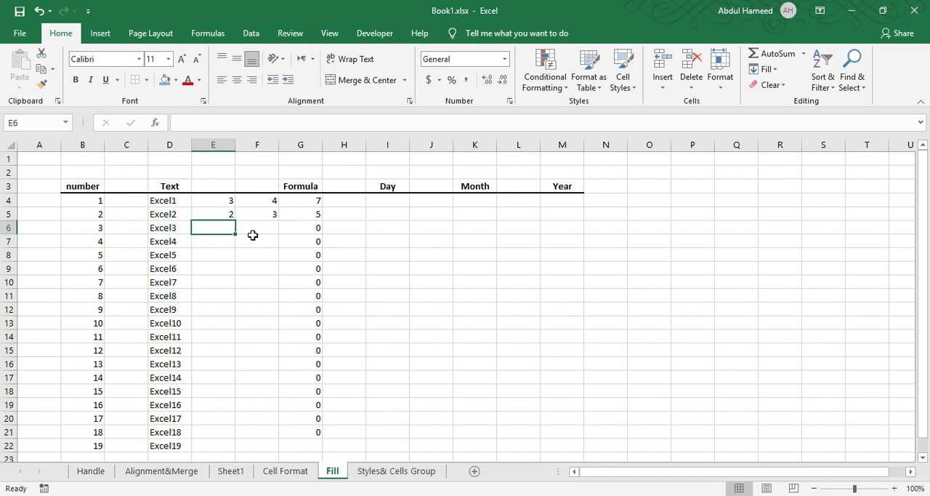
type("5")
key("Right")
type("7")
key("Down")
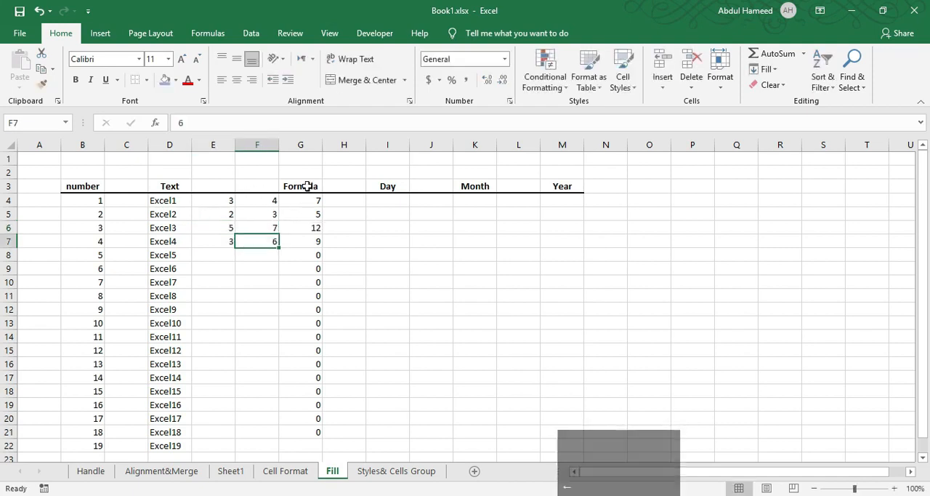
Examine how the filled formulas in column G relate to the values in columns E and F, row by row
left_click(313, 229)
left_click(265, 227)
left_click(217, 201)
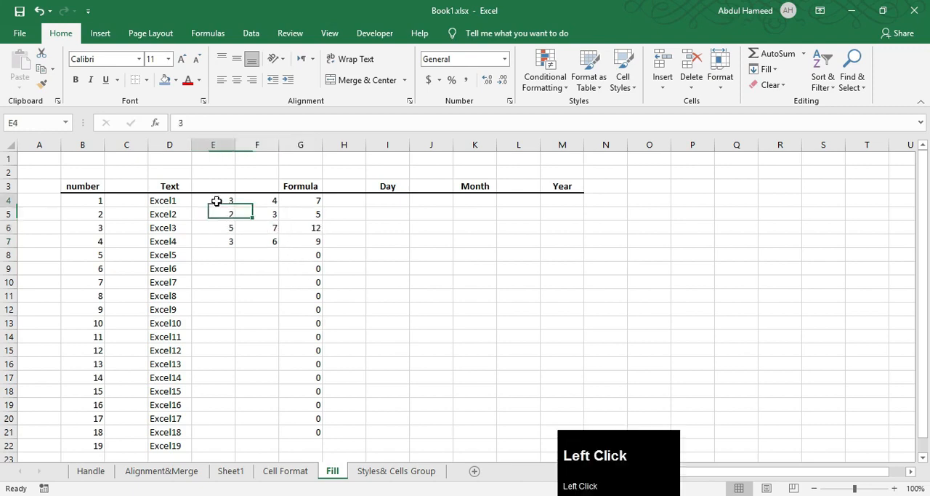
left_click(260, 202)
left_click(314, 201)
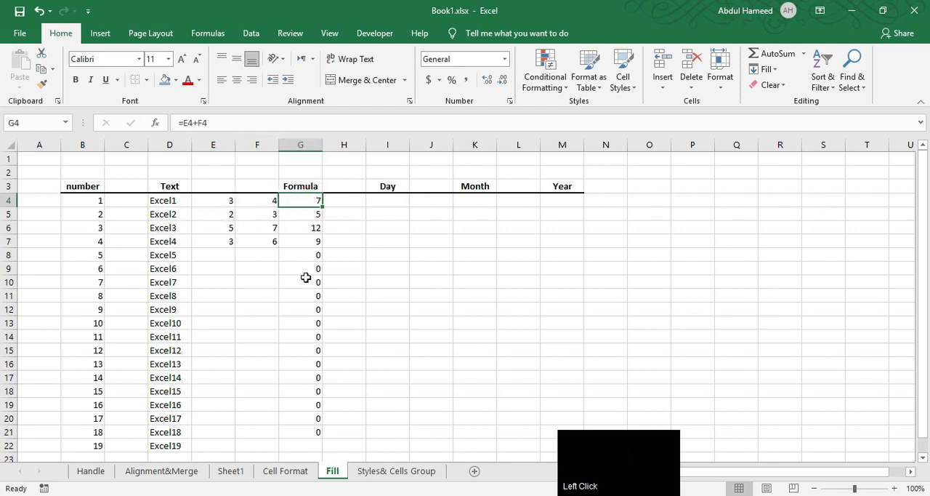
left_click_drag(217, 218, 246, 212)
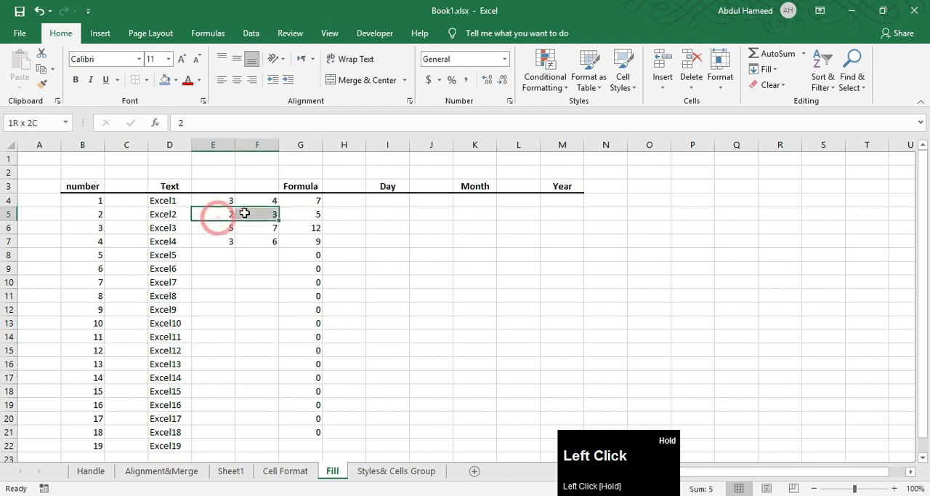
left_click(301, 210)
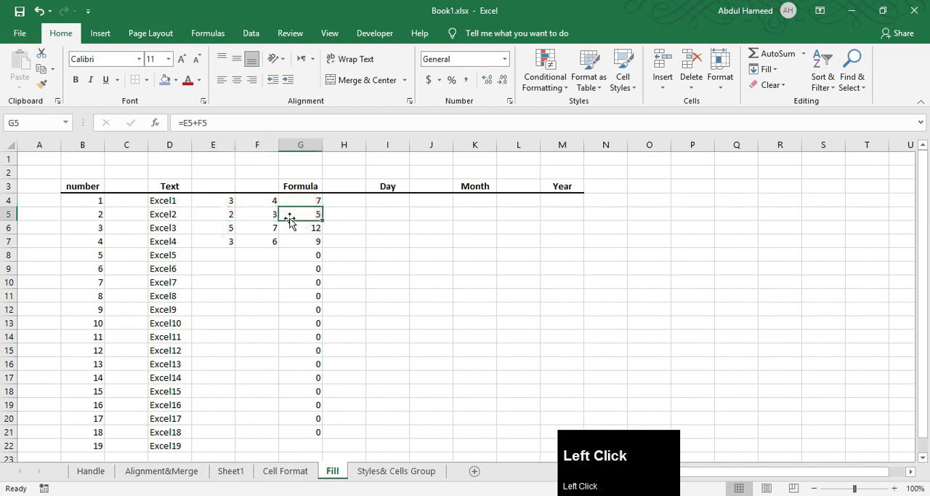
left_click_drag(222, 229, 249, 284)
left_click(303, 230)
left_click(230, 241)
left_click(309, 243)
left_click(307, 254)
left_click_drag(216, 287, 260, 300)
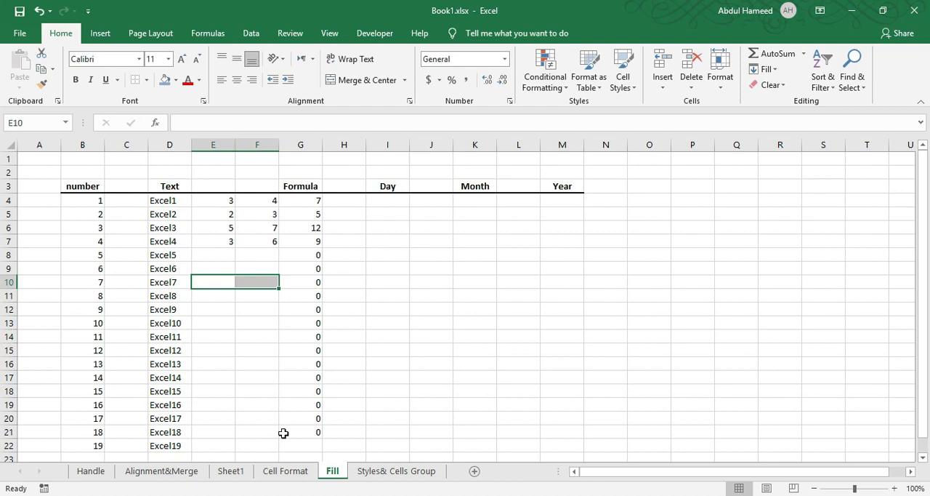
Enter Sun in I4 under Day and fill the abbreviated weekday series down to I21
left_click(390, 208)
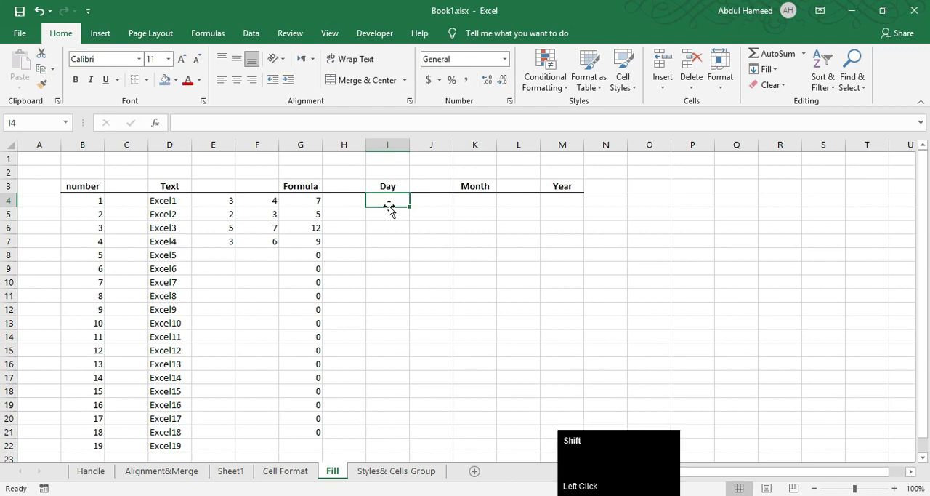
type("Sun")
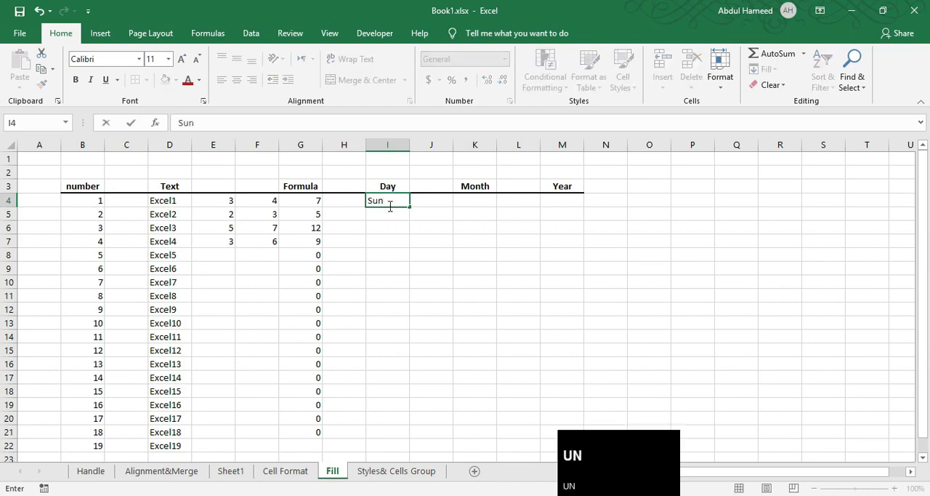
left_click_drag(410, 206, 407, 436)
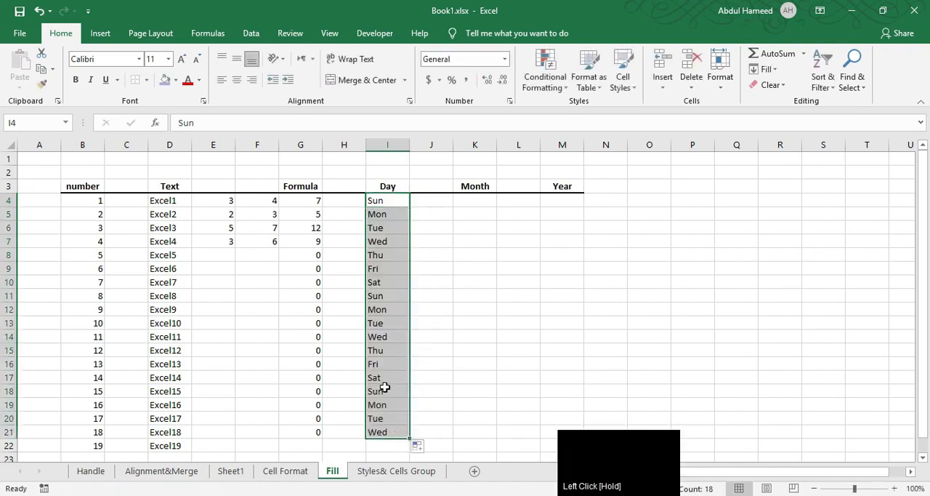
Enter Sunday in J4 and try to fill the full weekday names down to row 21
left_click(433, 201)
type("S")
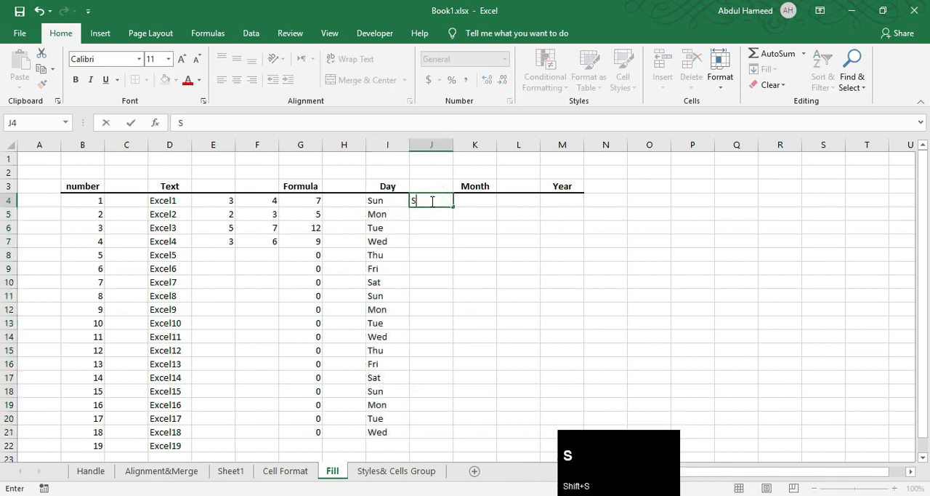
type("unday")
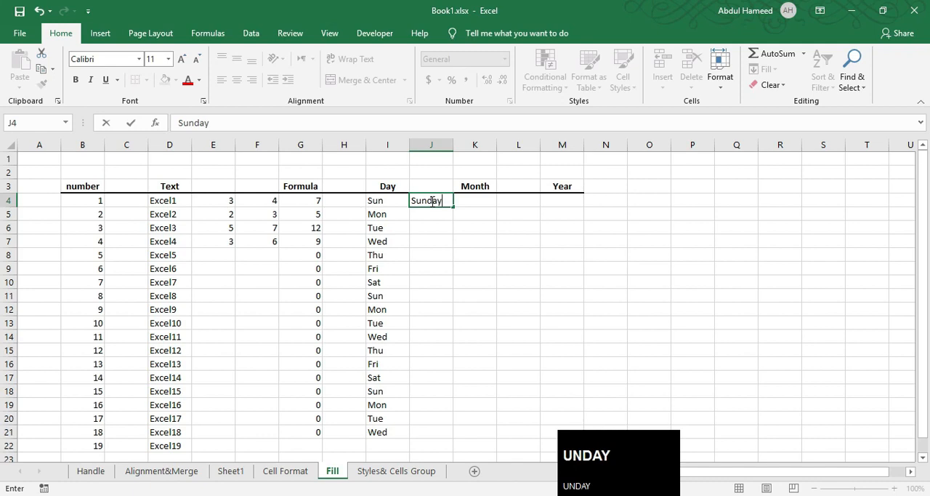
left_click_drag(455, 209, 452, 434)
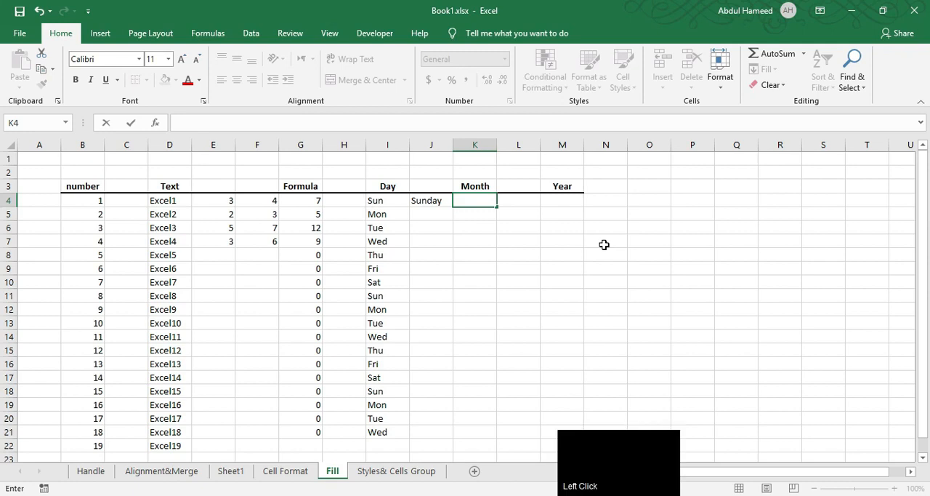
Enter January in K4 under Month and fill the month names down to K17
type("January")
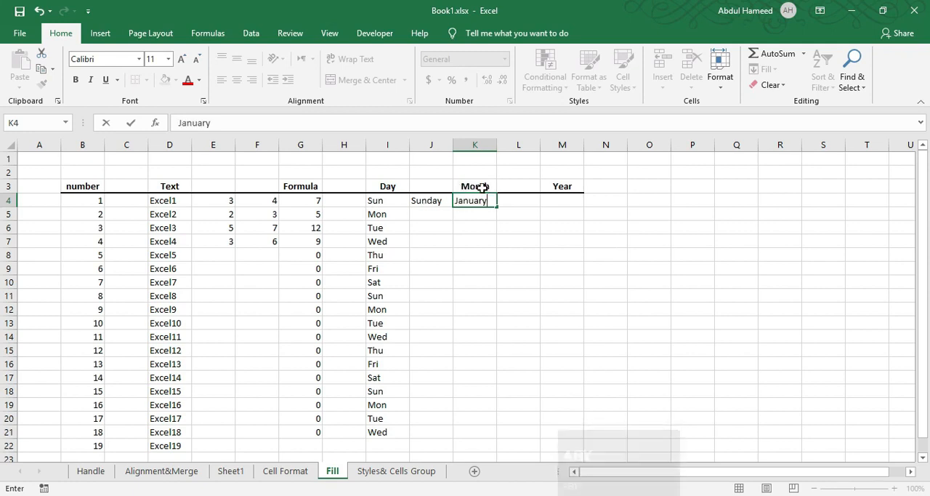
left_click(478, 206)
left_click_drag(500, 209, 490, 391)
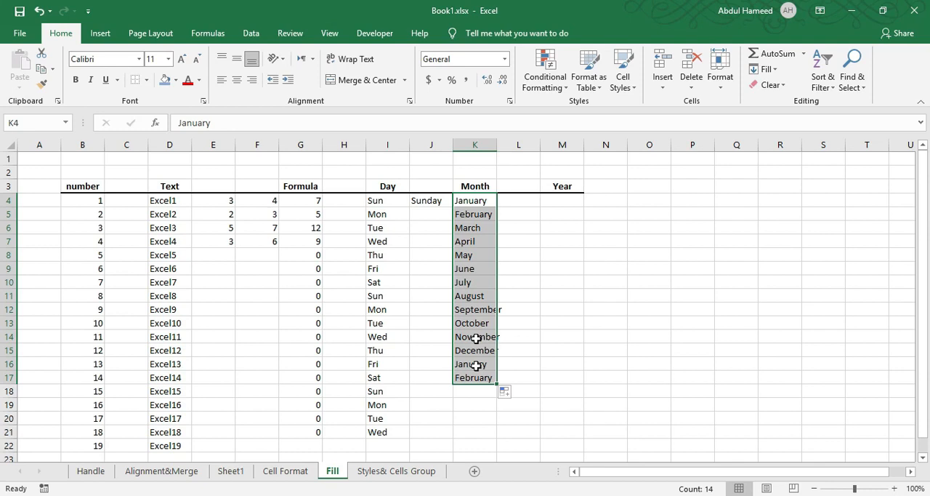
Enter Jan in L4 and fill the abbreviated month names down to L18
left_click(513, 207)
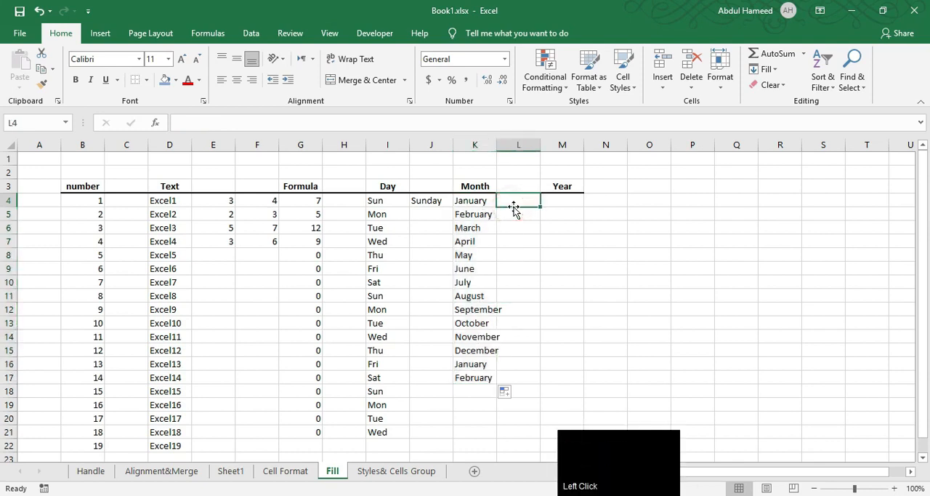
type("Jan")
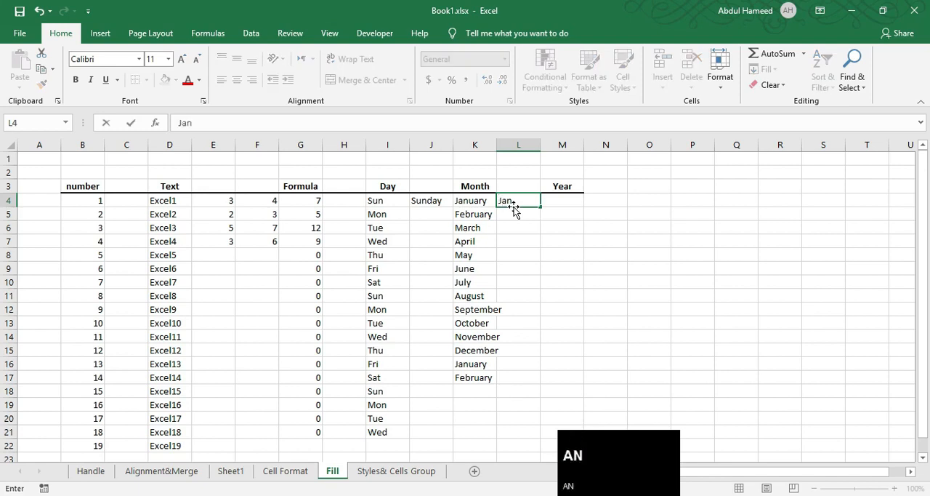
left_click_drag(542, 210, 542, 397)
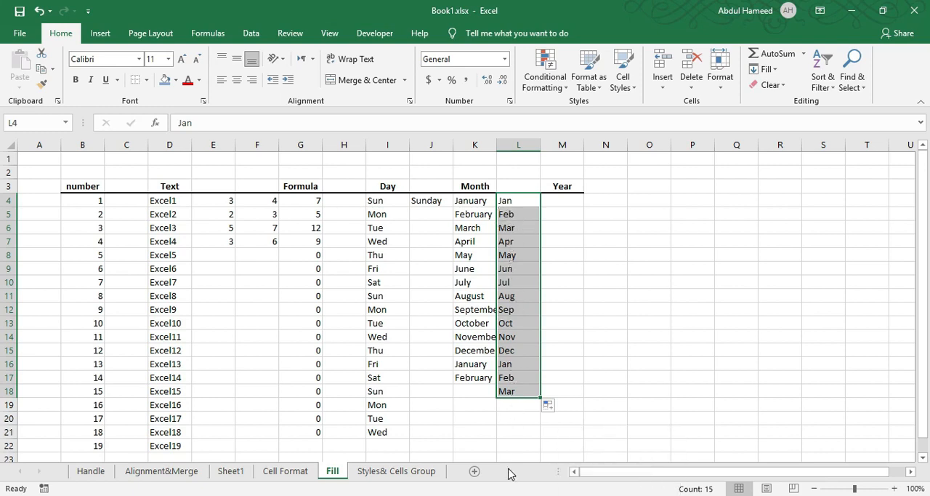
Enter 2010 in M4 under Year and fill the series of consecutive years down to M18
left_click(563, 201)
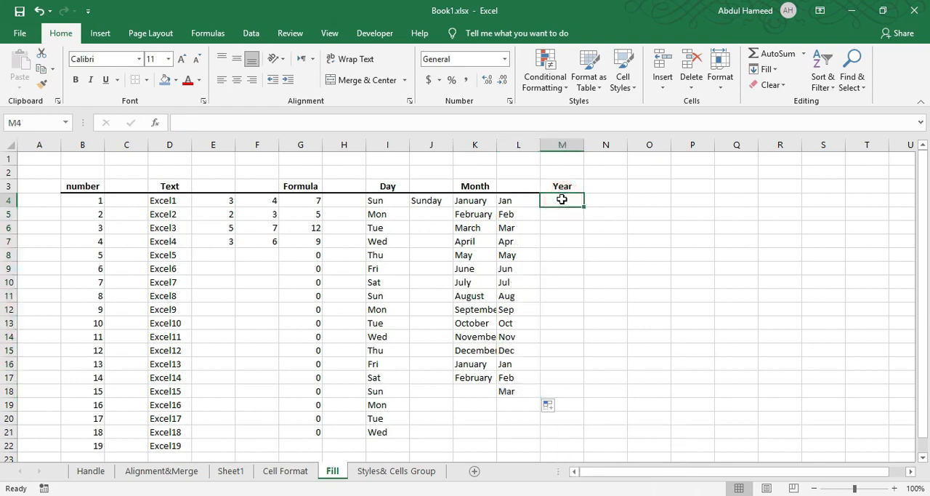
type("2010")
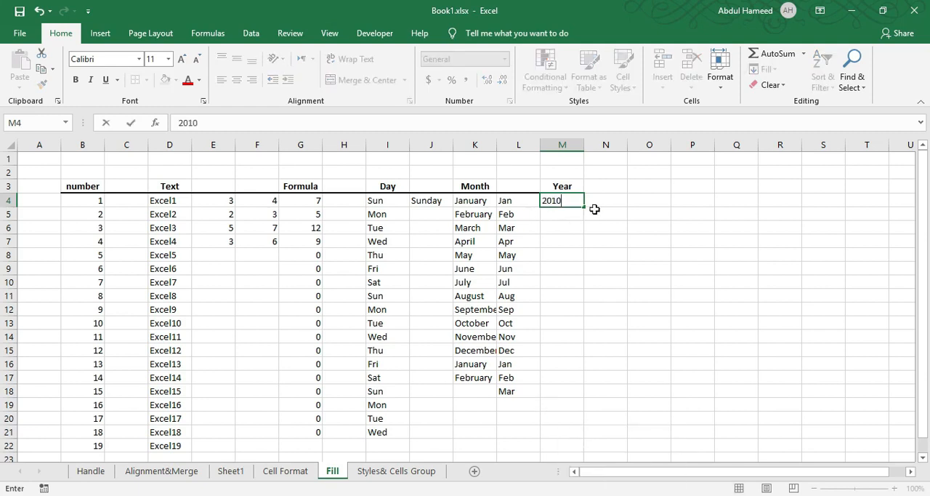
left_click_drag(584, 207, 601, 401)
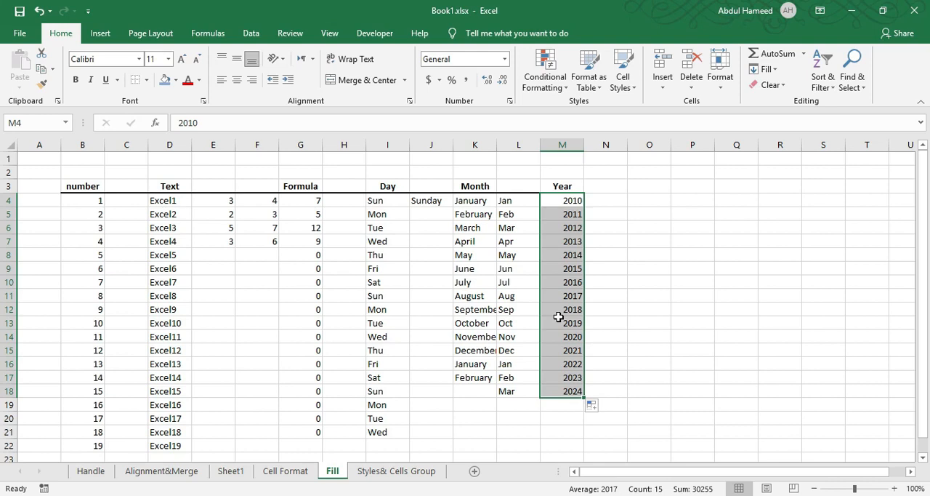
On the Styles& Cells Group sheet, apply the Accent1 cell style to the header row C3:H3
left_click(423, 474)
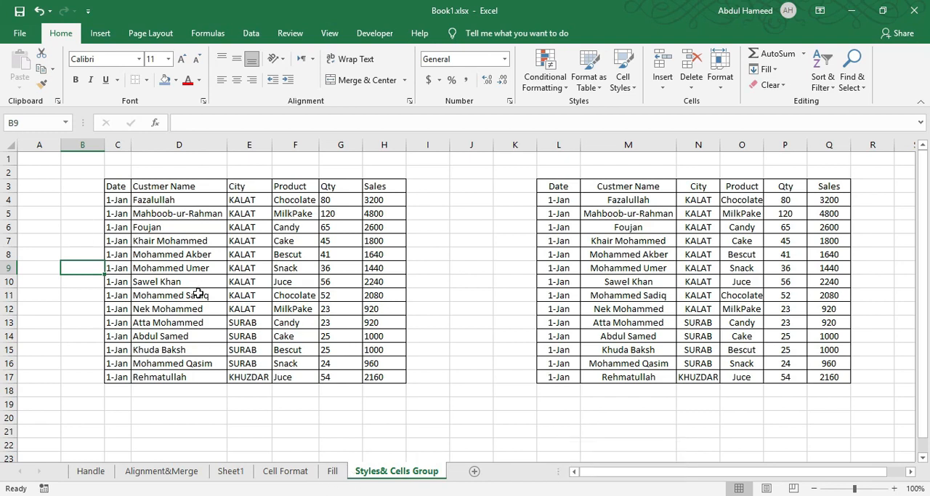
left_click_drag(114, 186, 367, 186)
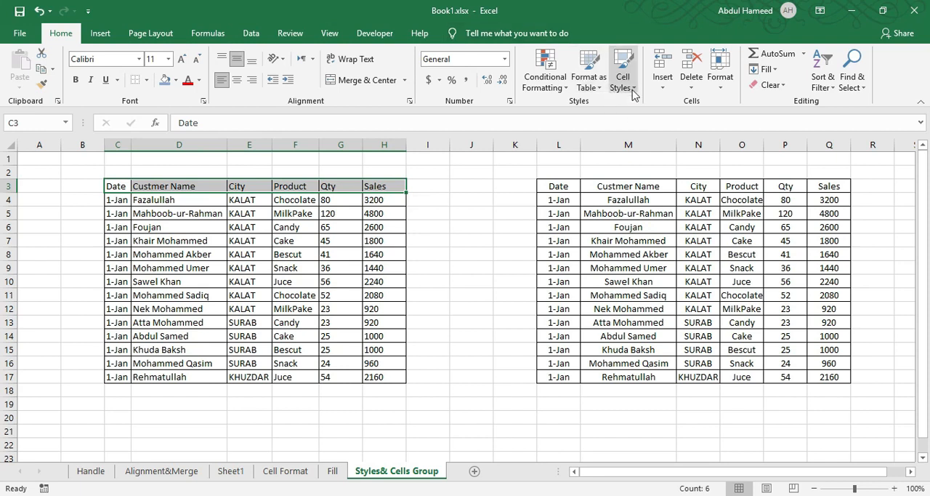
left_click(622, 73)
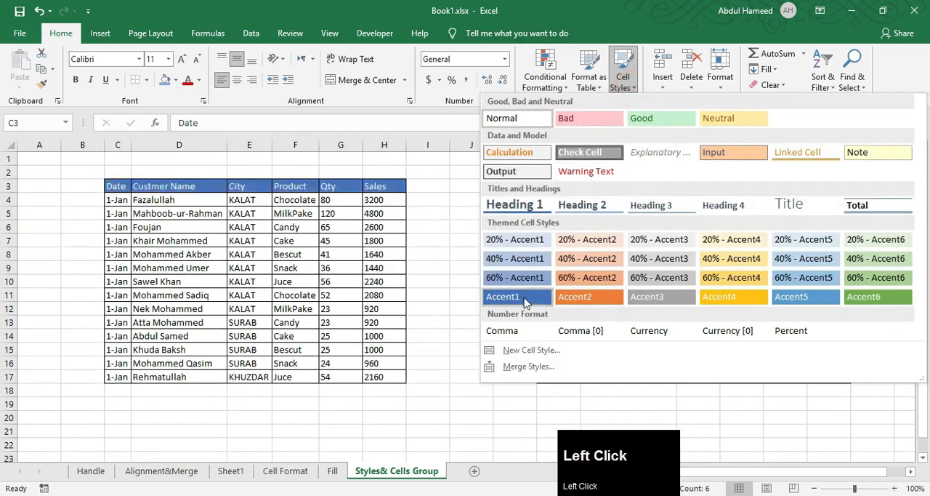
left_click(541, 298)
left_click(221, 280)
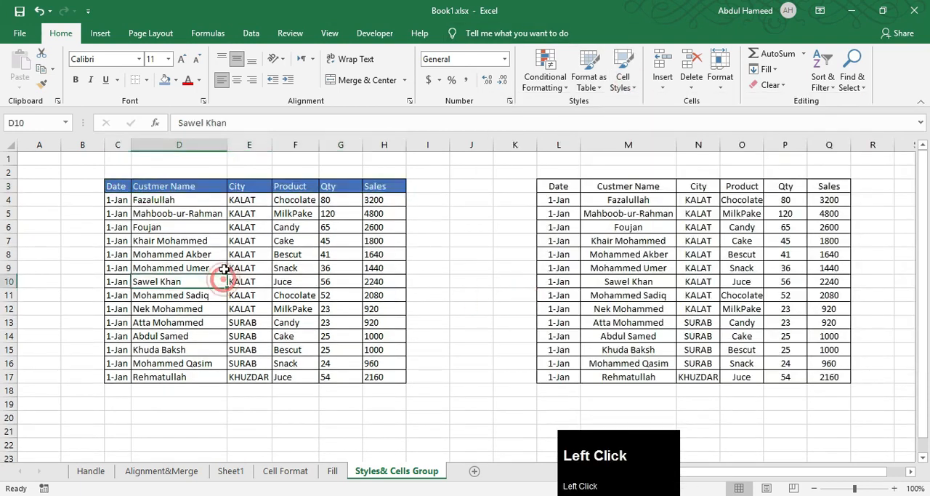
left_click(350, 255)
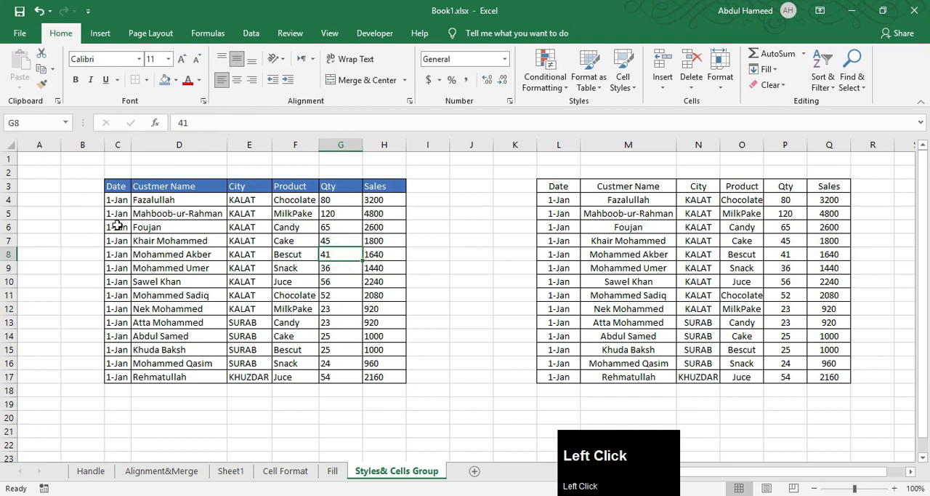
Format the range L3:Q17 as a table with headers, using the orange banded table style
left_click_drag(553, 188, 835, 377)
left_click(587, 80)
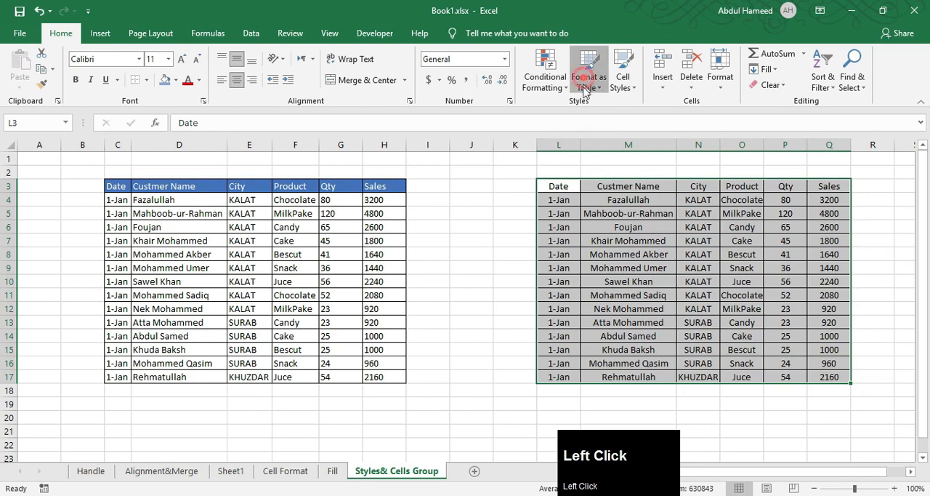
left_click(655, 325)
left_click(445, 241)
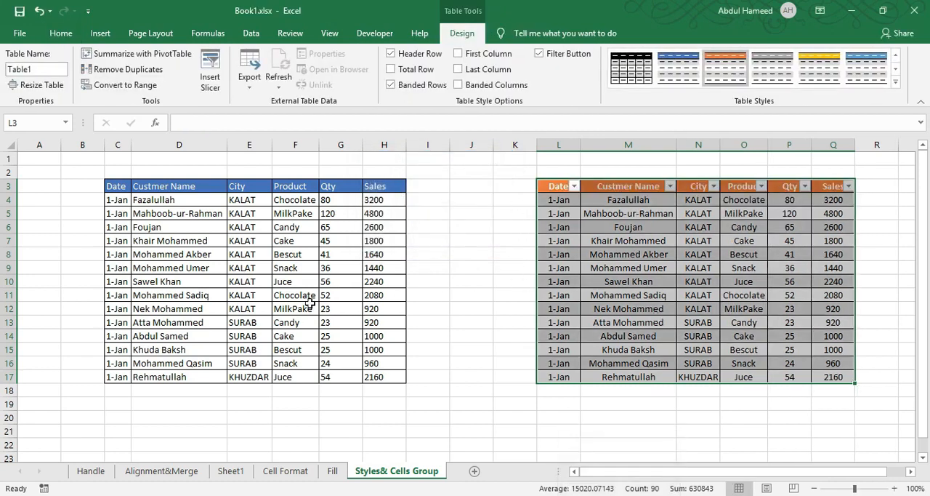
left_click(459, 253)
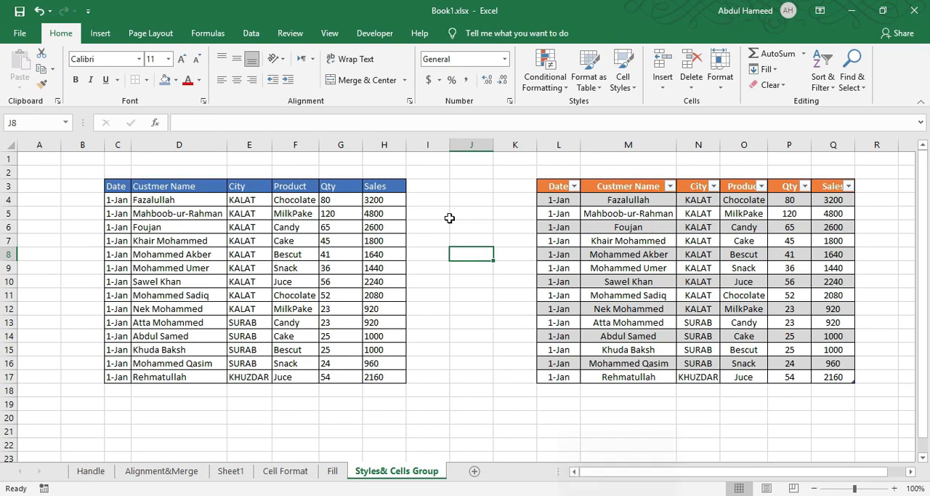